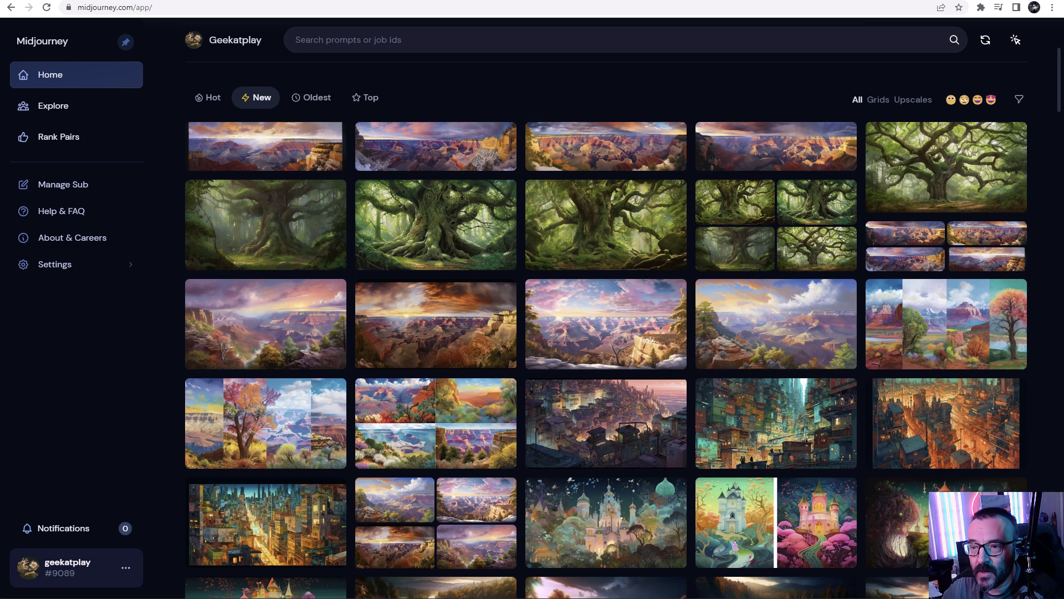
- Switch to Leonardo.Ai to review its generation settings and finetuned model list, and bring up the DALL·E page
{"action": "left_click", "coordinate": [277, 1]}
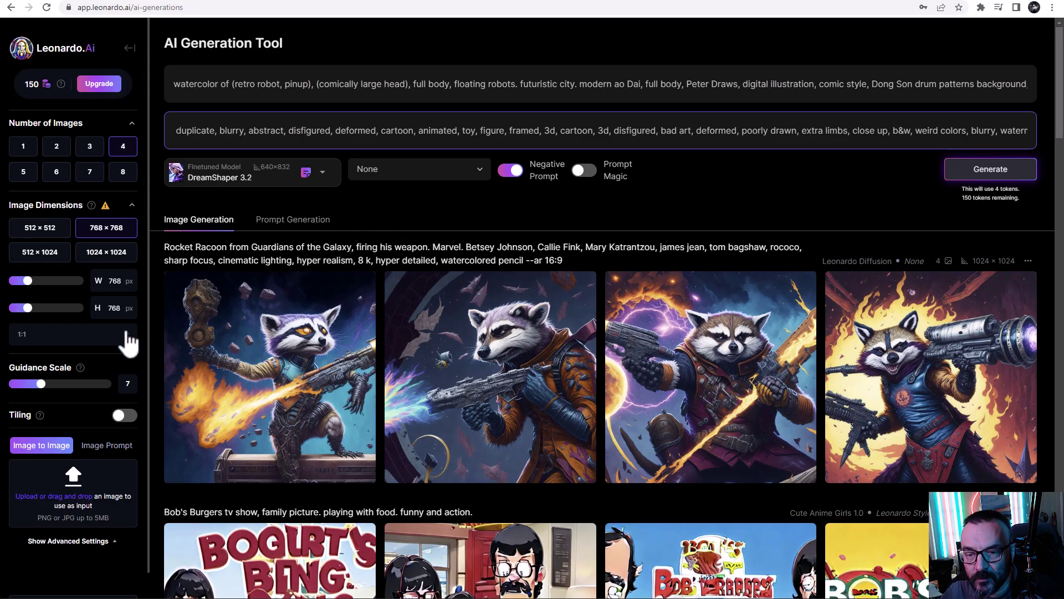
{"action": "scroll", "coordinate": [136, 377], "scroll_direction": "down", "scroll_amount": 1}
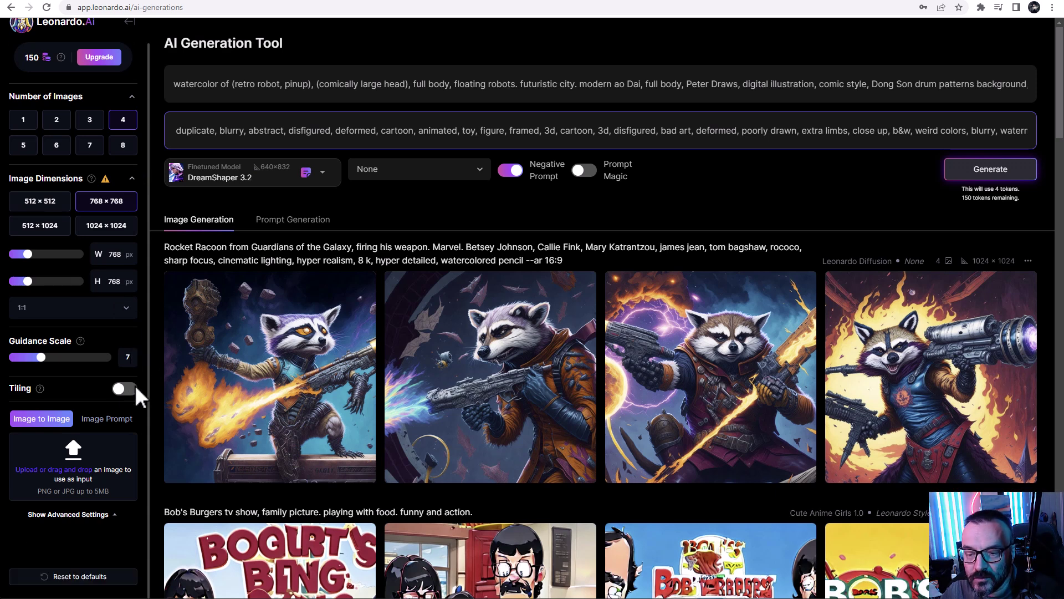
{"action": "mouse_move", "coordinate": [310, 410]}
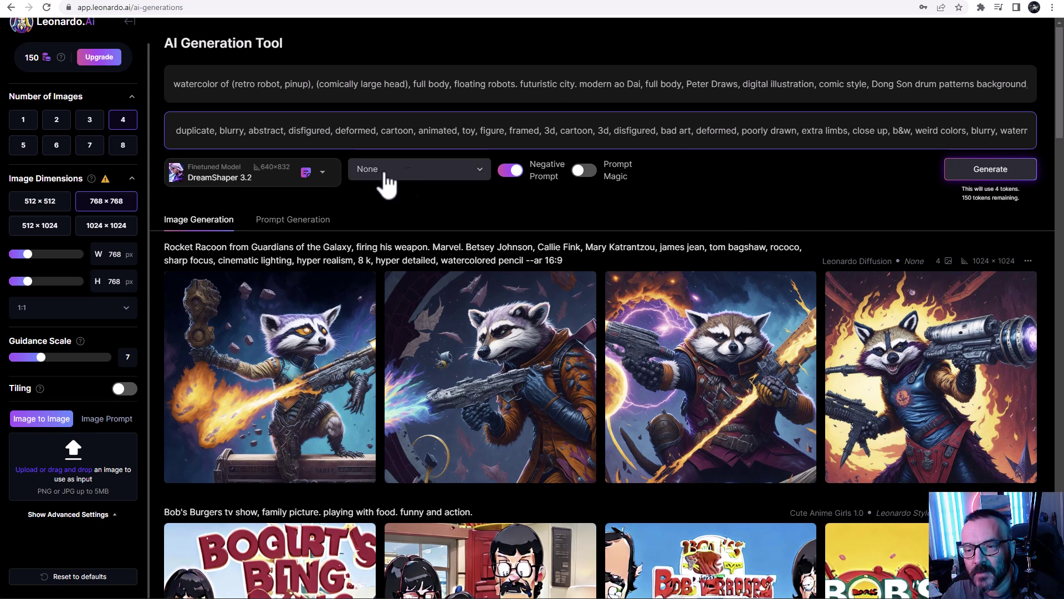
{"action": "left_click", "coordinate": [320, 182]}
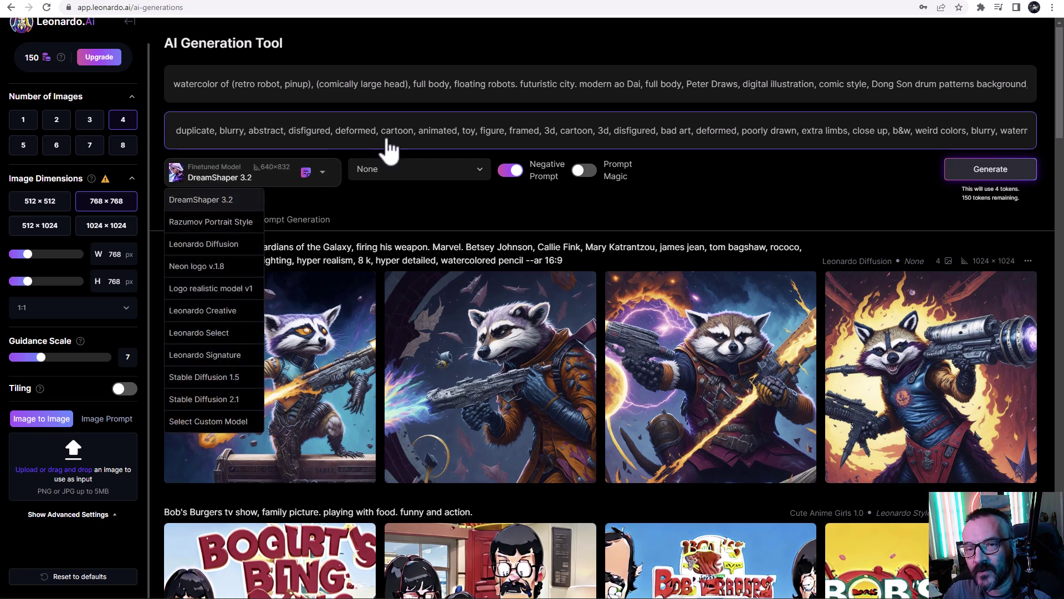
{"action": "left_click", "coordinate": [763, 6]}
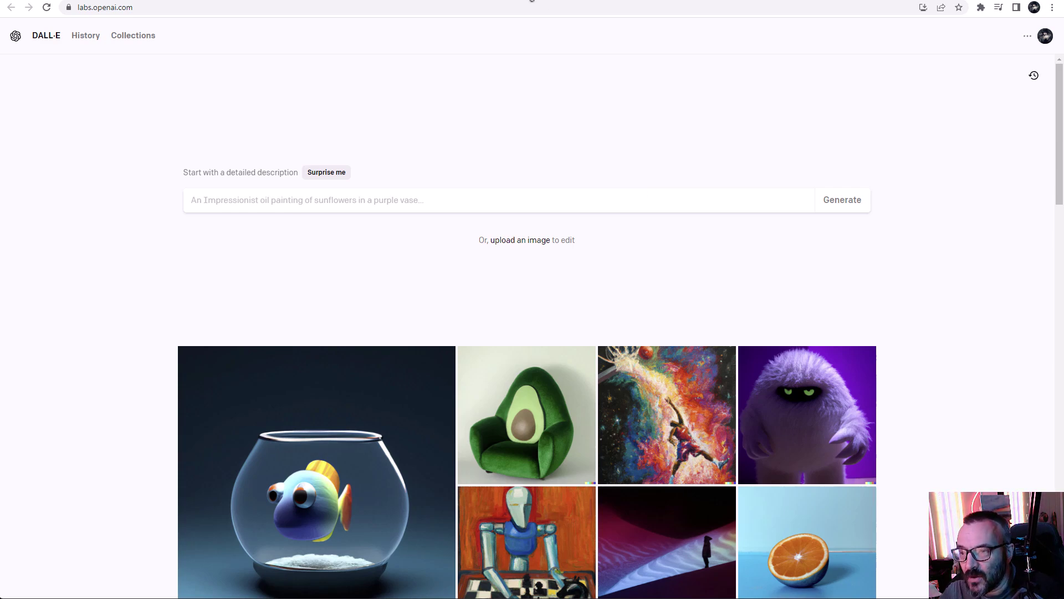
- Switch to the Midjourney Bot chat in Discord and run the /settings command
{"action": "left_click", "coordinate": [244, 2]}
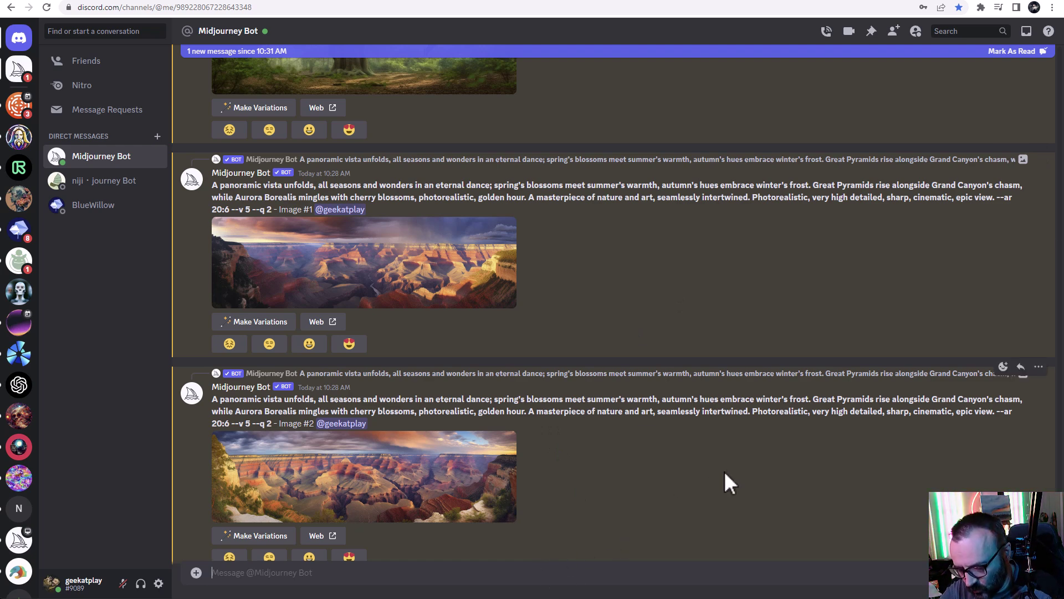
{"action": "type", "text": "/sett"}
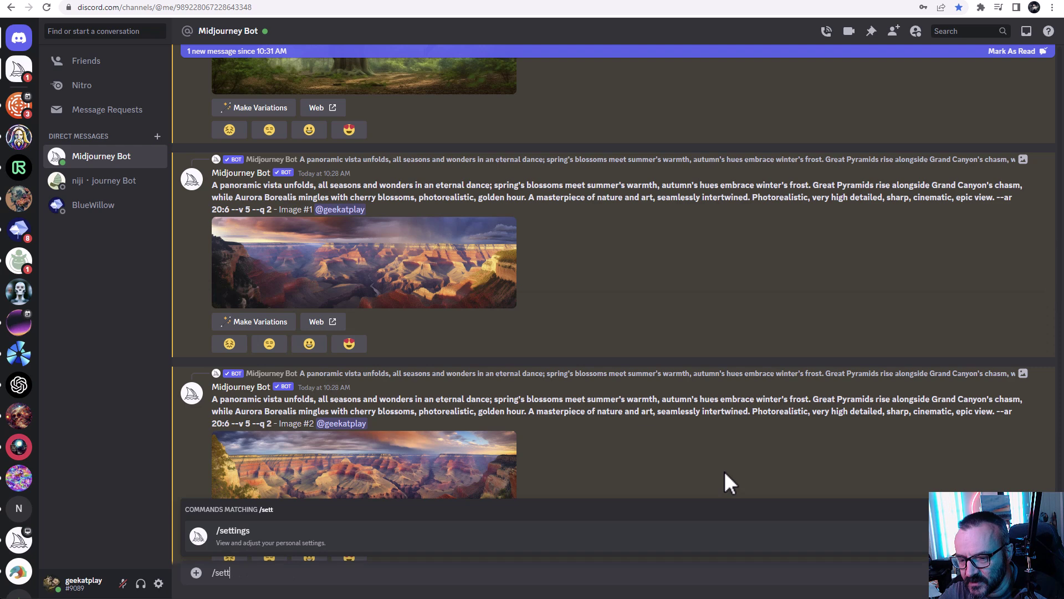
{"action": "key", "text": "Return"}
{"action": "key", "text": "Return"}
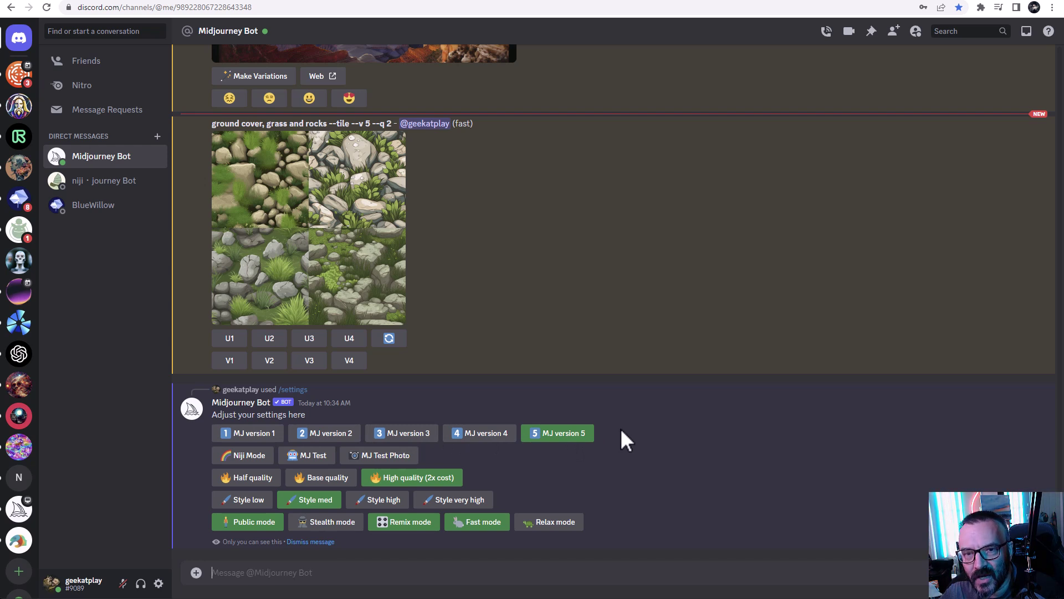
- Submit an /imagine request to the Midjourney Bot with the prompt "red cube --v 4"
{"action": "left_click", "coordinate": [506, 570]}
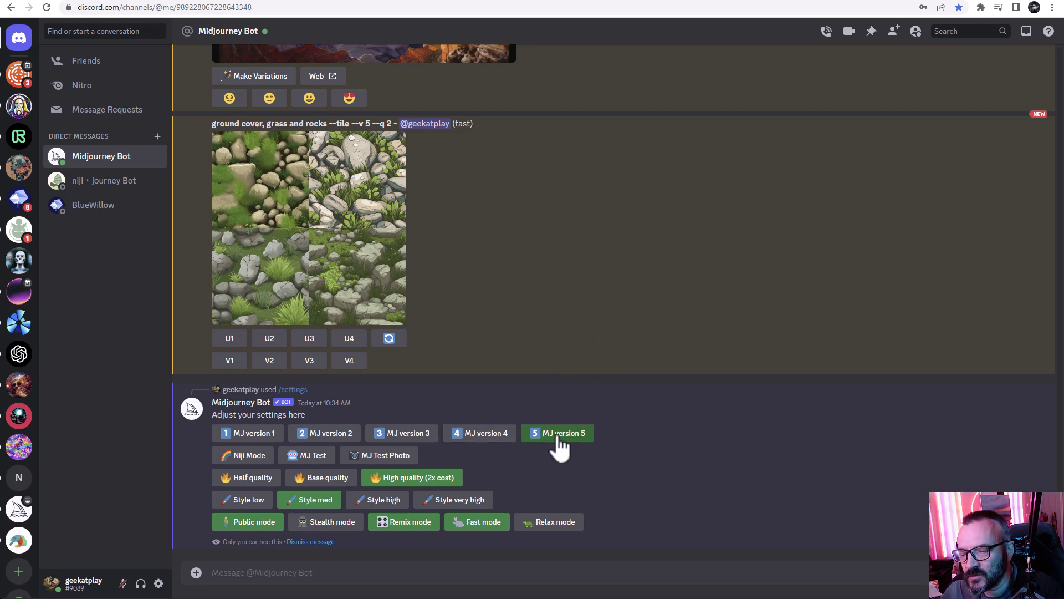
{"action": "left_click", "coordinate": [519, 578]}
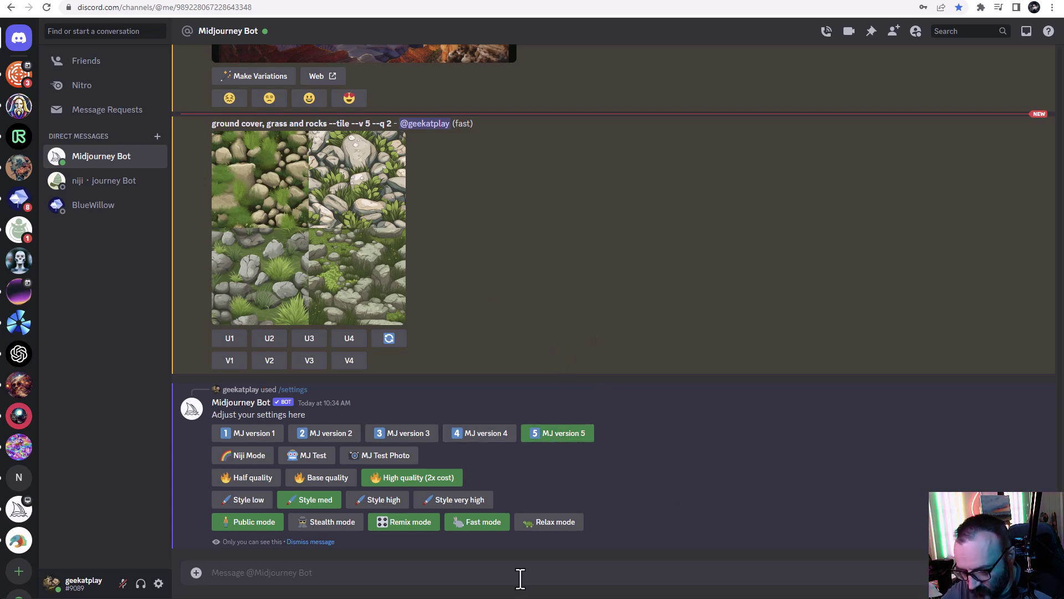
{"action": "type", "text": "/im"}
{"action": "key", "text": "Tab"}
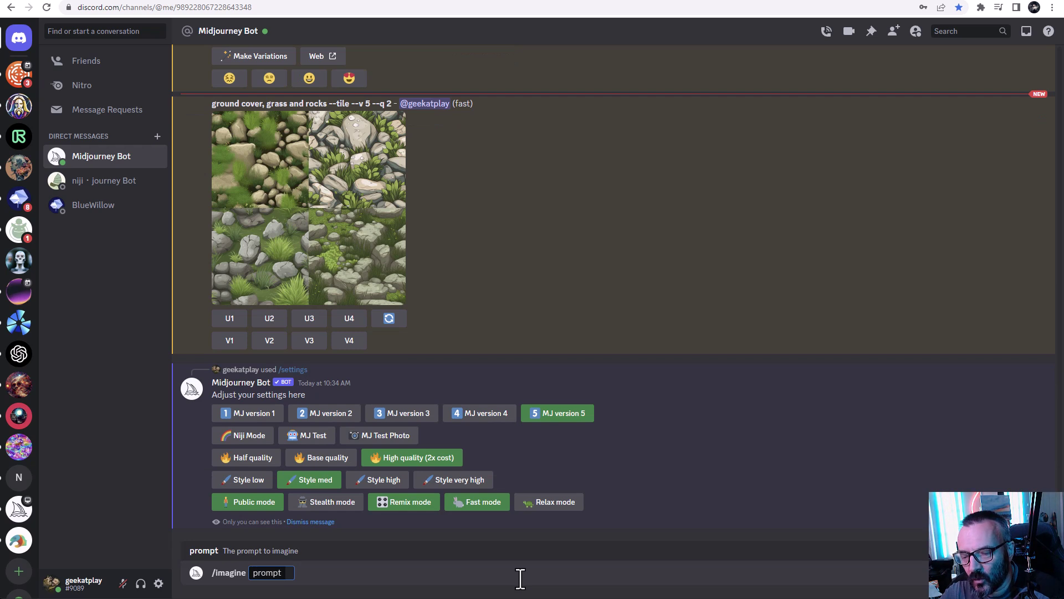
{"action": "type", "text": "r"}
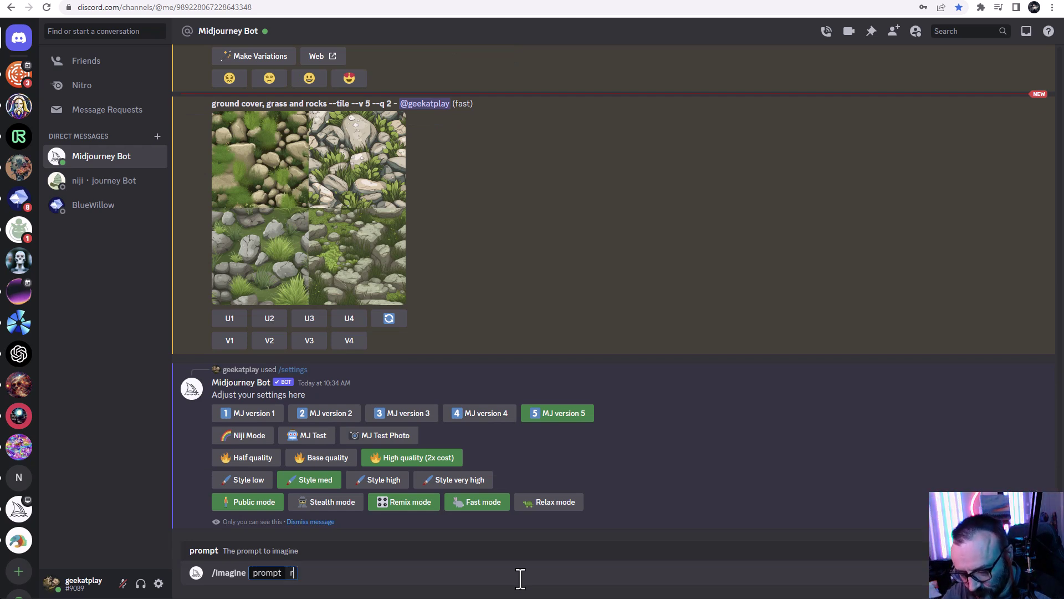
{"action": "type", "text": "ed cube "}
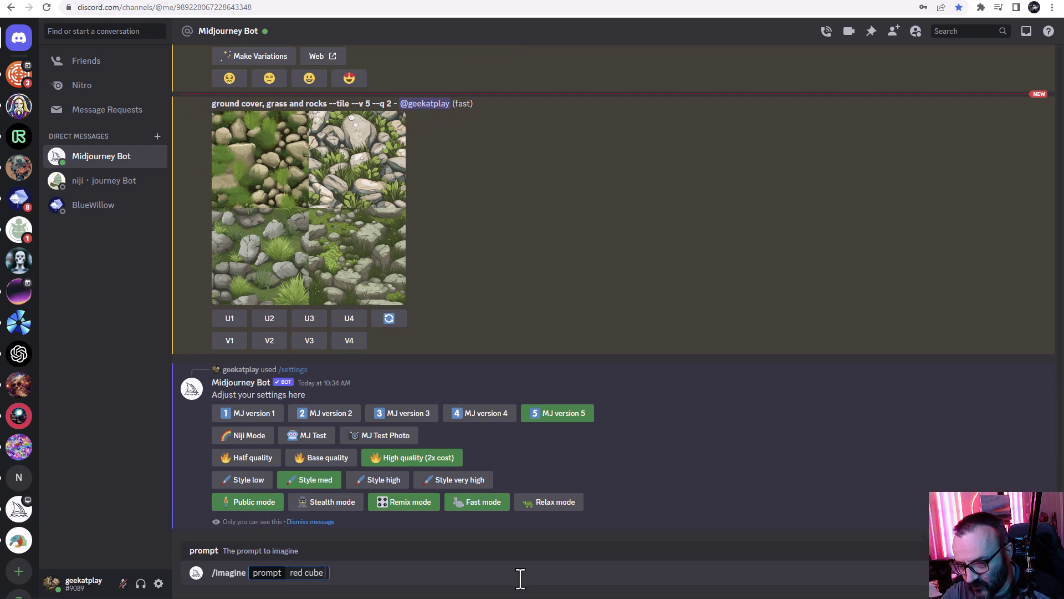
{"action": "type", "text": "--v 4"}
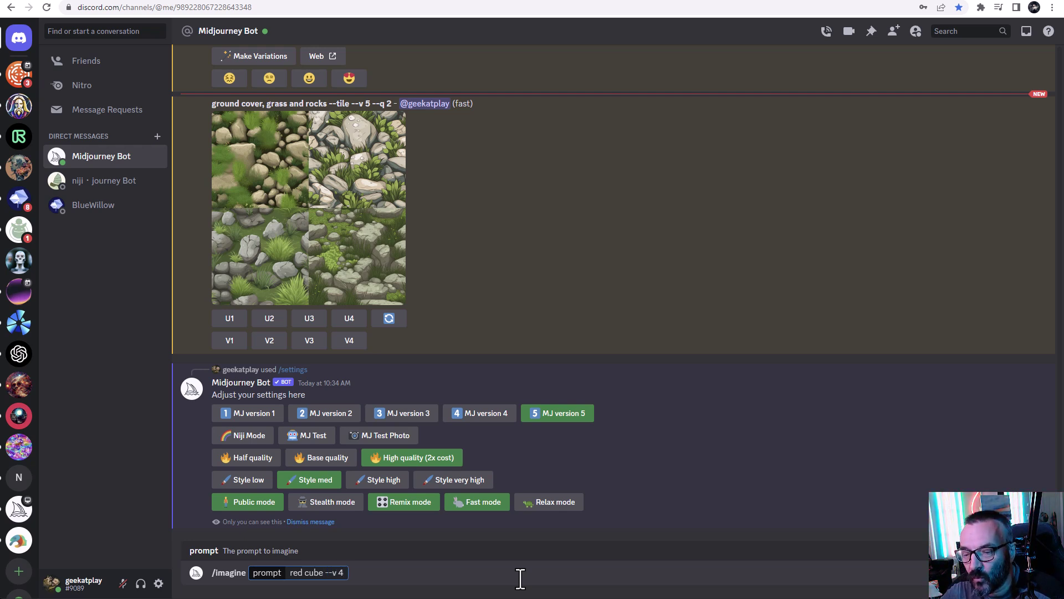
{"action": "key", "text": "Return"}
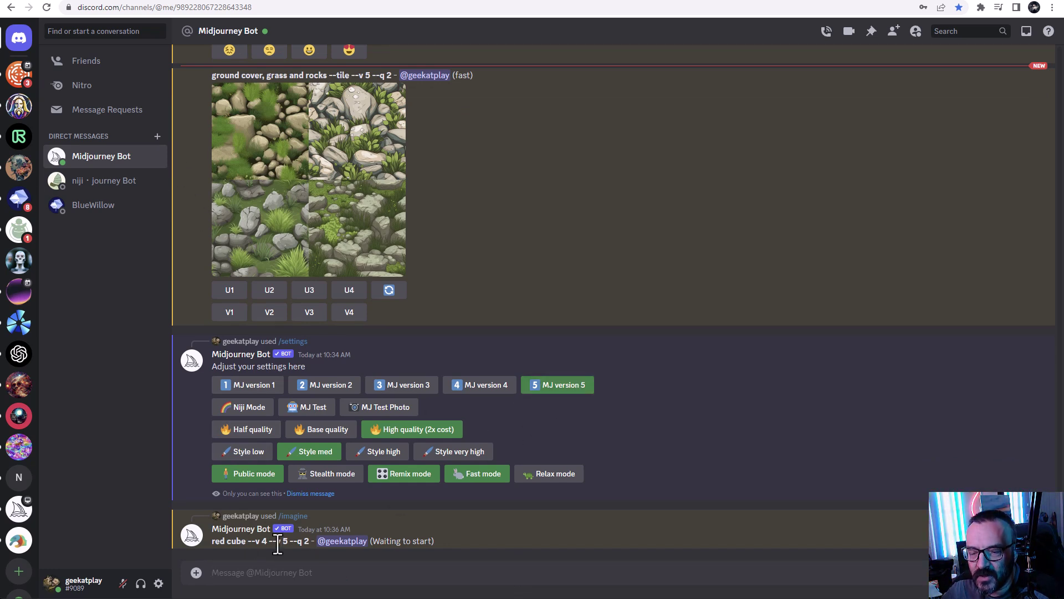
{"action": "mouse_move", "coordinate": [269, 542]}
{"action": "left_mouse_down"}
{"action": "mouse_move", "coordinate": [313, 544]}
{"action": "mouse_move", "coordinate": [268, 542]}
{"action": "left_mouse_up"}
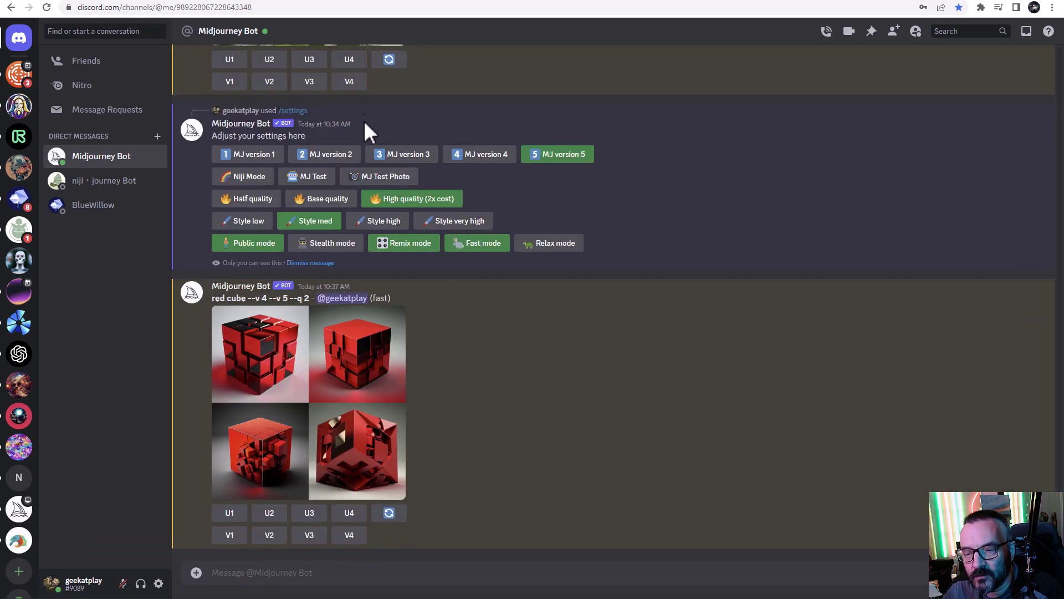
- Start an /imagine request with the prompt "blue doll, holding red ball, and sitting in blue car."
{"action": "type", "text": "/imagine"}
{"action": "key", "text": "Tab"}
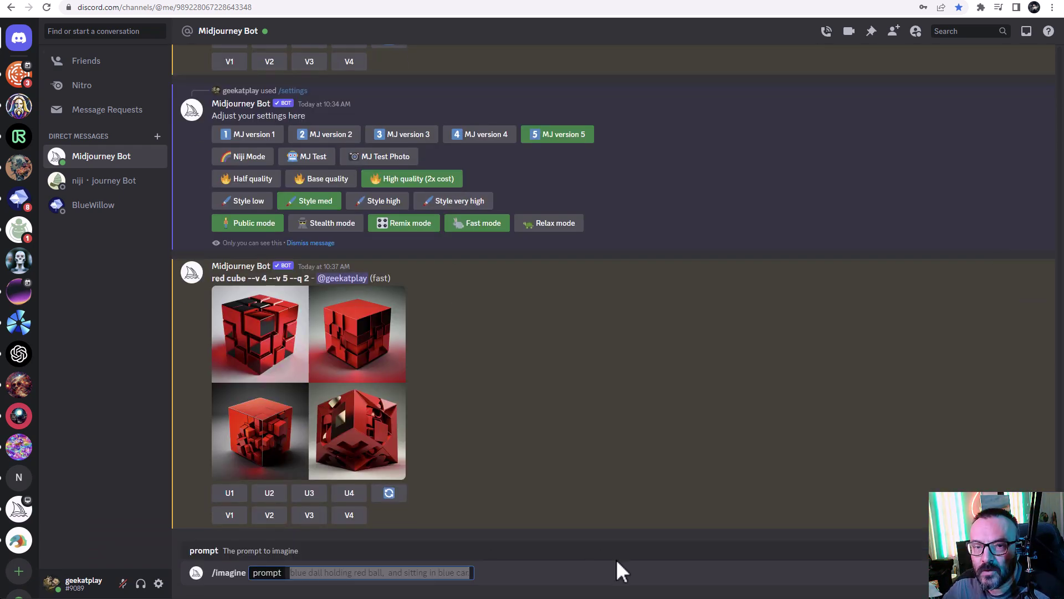
{"action": "type", "text": "blue ball holding red ball,  and sitting in blue car."}
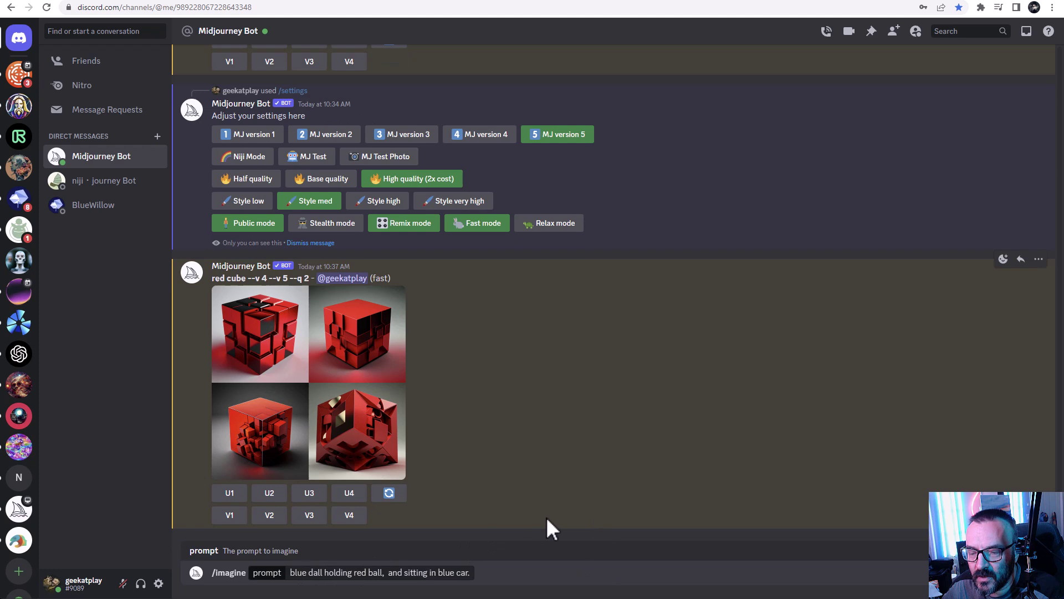
{"action": "double_click", "coordinate": [314, 573]}
{"action": "type", "text": "doll"}
{"action": "left_click", "coordinate": [314, 573]}
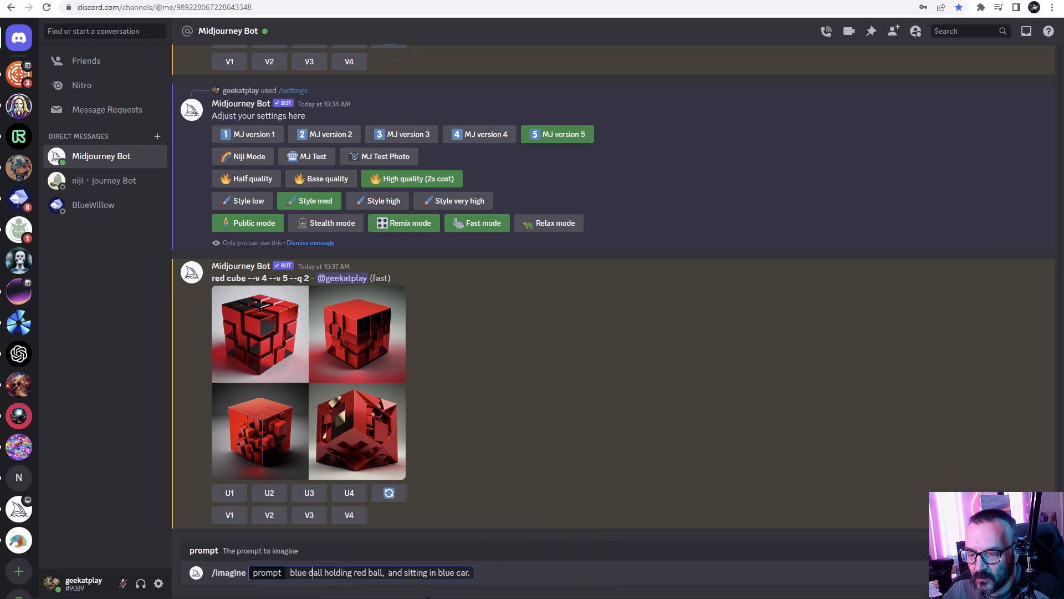
{"action": "key", "text": "Delete"}
{"action": "type", "text": "o"}
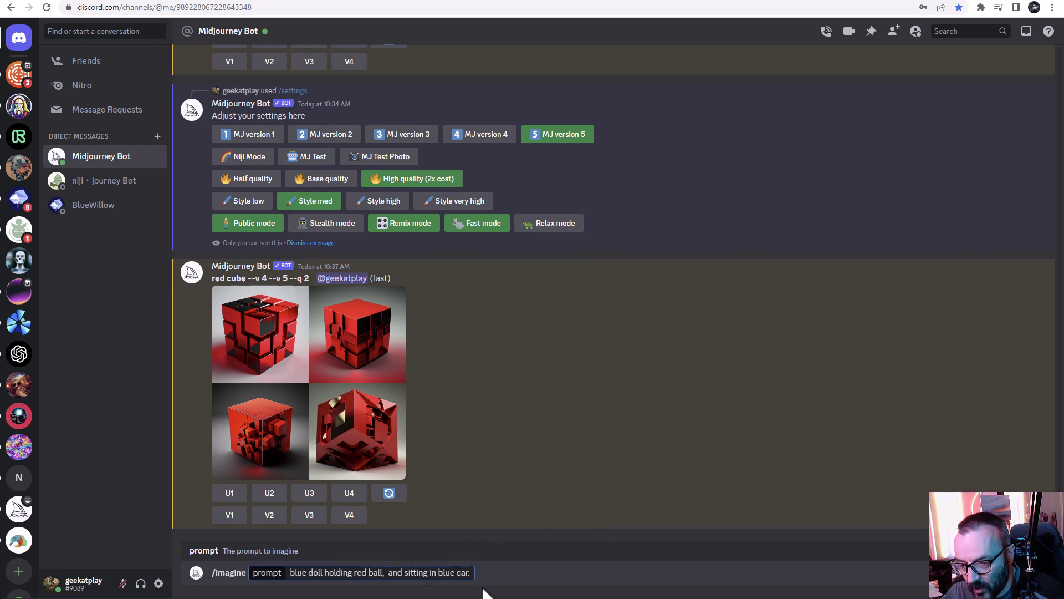
{"action": "left_click", "coordinate": [324, 573]}
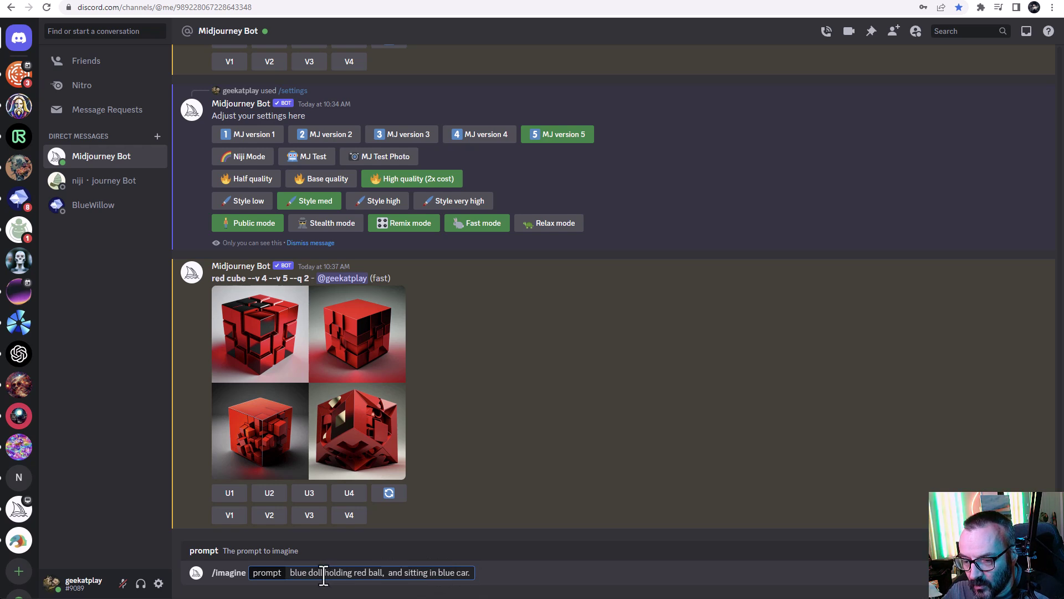
{"action": "type", "text": ","}
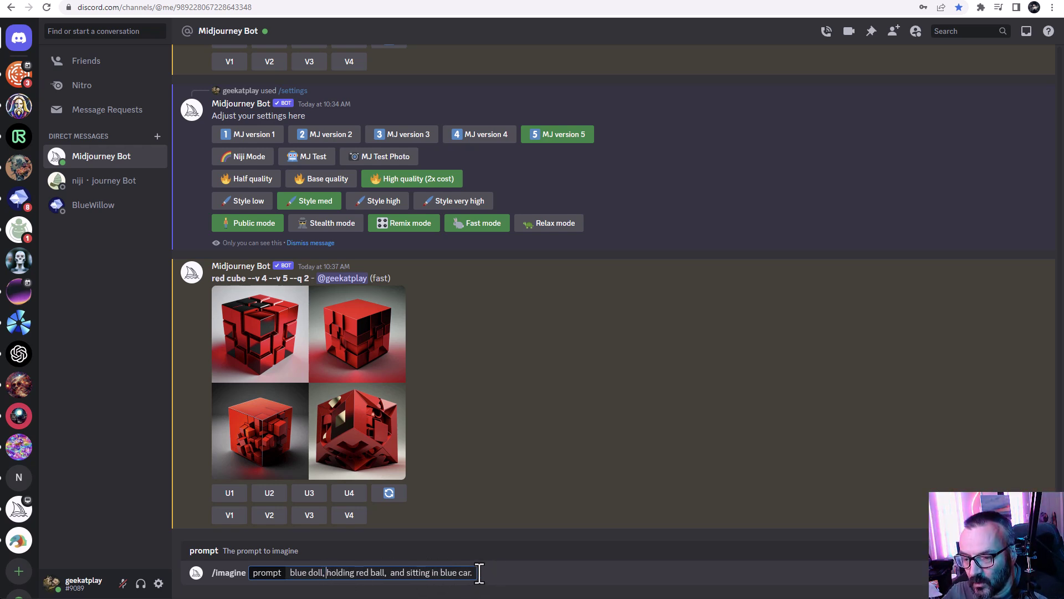
- Change the doll's colour in the prompt to yellow, append --v 1 at the end and submit the request
{"action": "left_click_drag", "start_coordinate": [476, 572], "coordinate": [290, 575]}
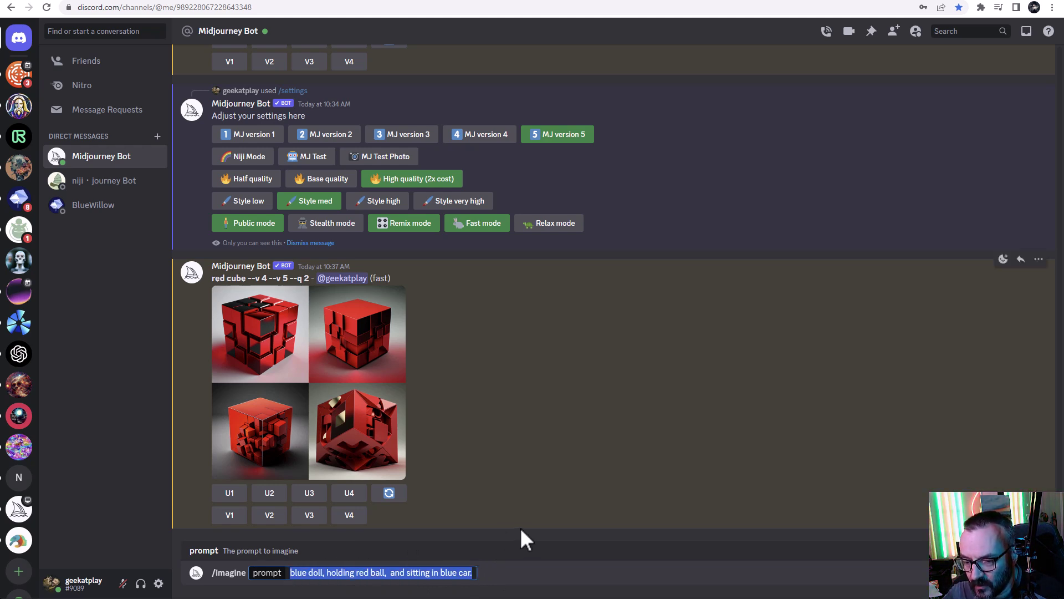
{"action": "double_click", "coordinate": [300, 572]}
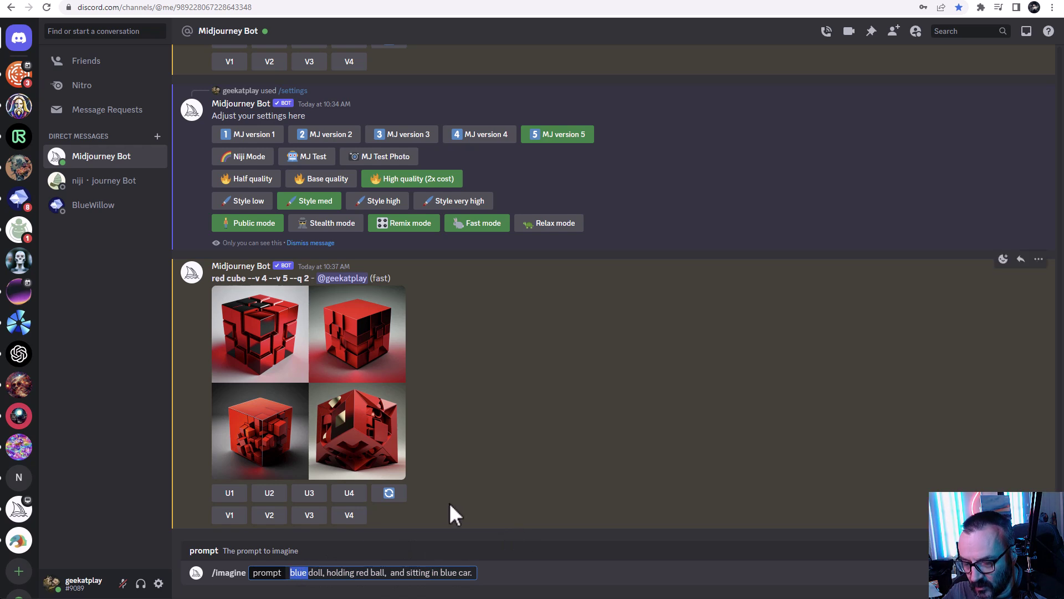
{"action": "type", "text": "yellow"}
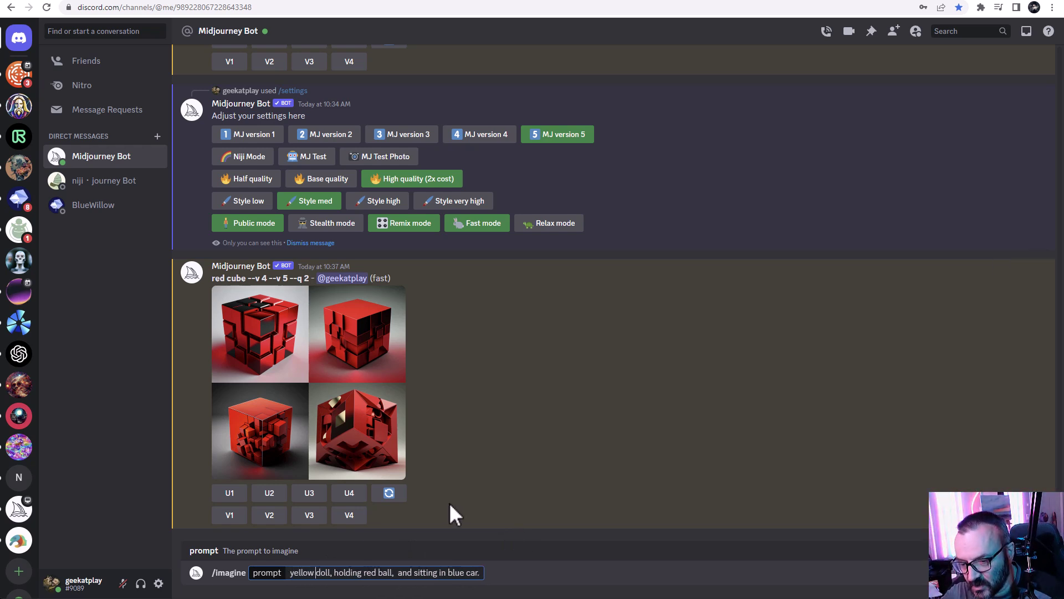
{"action": "left_click_drag", "start_coordinate": [477, 572], "coordinate": [292, 572]}
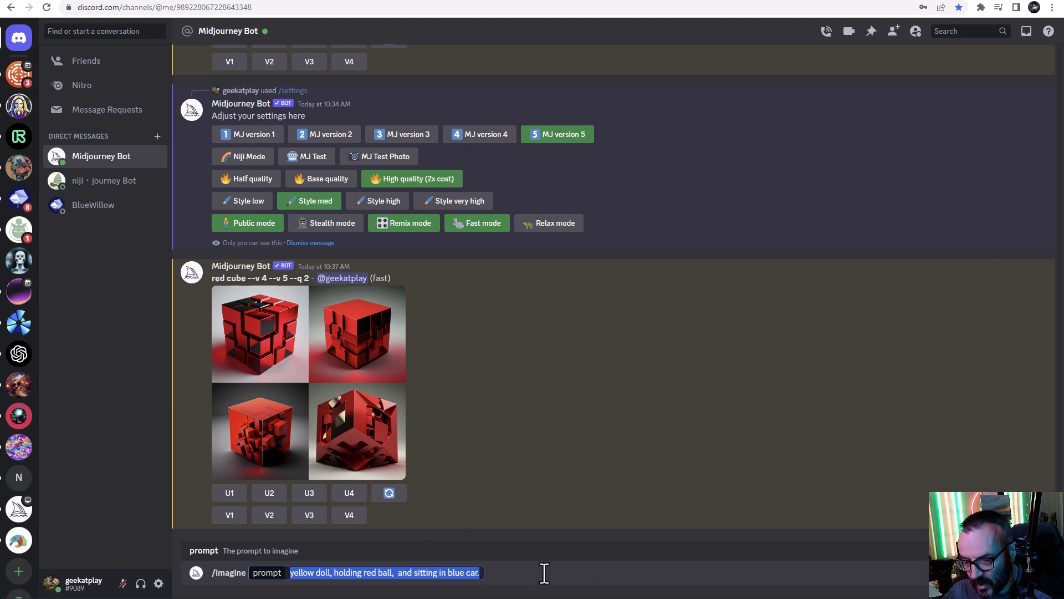
{"action": "key", "text": "Right"}
{"action": "type", "text": "--v 1"}
{"action": "key", "text": "Return"}
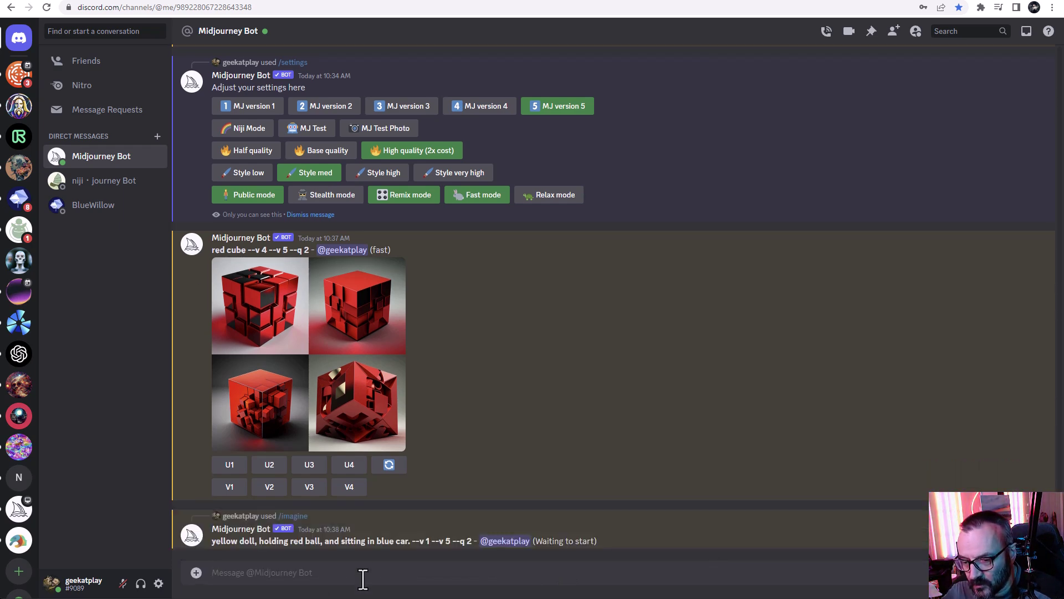
{"action": "type", "text": "/im\\"}
{"action": "key", "text": "Return"}
{"action": "type", "text": "yellow doll, holding red ball,  and sitting in blue car."}
{"action": "key", "text": "BackSpace"}
{"action": "key", "text": "BackSpace"}
{"action": "key", "text": "BackSpace"}
{"action": "key", "text": "BackSpace"}
{"action": "key", "text": "BackSpace"}
{"action": "key", "text": "BackSpace"}
{"action": "key", "text": "BackSpace"}
{"action": "key", "text": "BackSpace"}
{"action": "key", "text": "BackSpace"}
{"action": "key", "text": "BackSpace"}
{"action": "key", "text": "BackSpace"}
{"action": "key", "text": "BackSpace"}
{"action": "key", "text": "BackSpace"}
{"action": "key", "text": "BackSpace"}
{"action": "key", "text": "BackSpace"}
{"action": "key", "text": "BackSpace"}
{"action": "key", "text": "BackSpace"}
{"action": "key", "text": "BackSpace"}
{"action": "key", "text": "BackSpace"}
{"action": "key", "text": "BackSpace"}
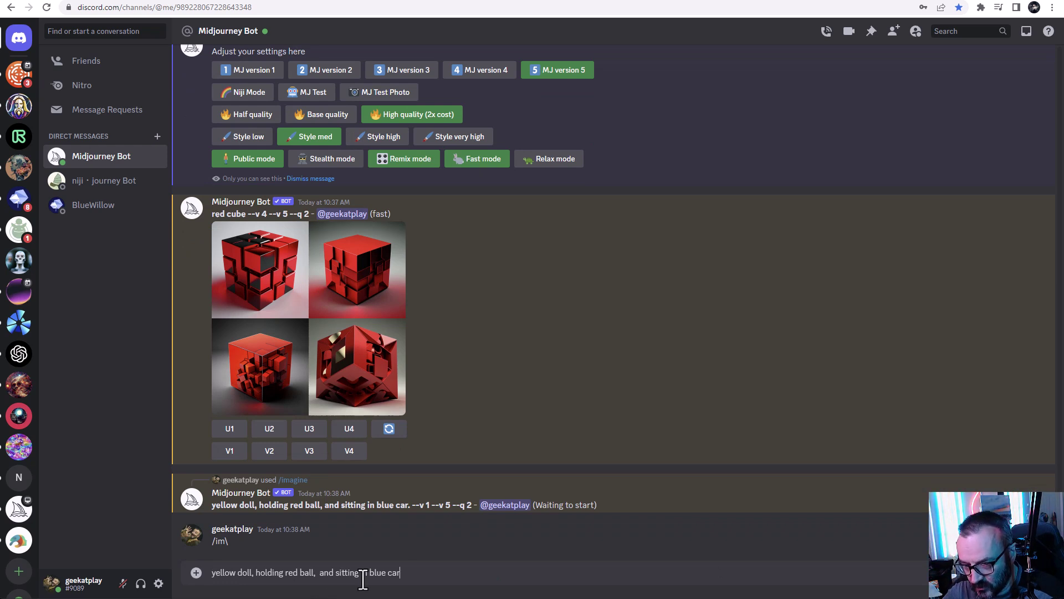
{"action": "key", "text": "BackSpace"}
{"action": "key", "text": "BackSpace"}
{"action": "key", "text": "BackSpace"}
{"action": "key", "text": "BackSpace"}
{"action": "key", "text": "BackSpace"}
{"action": "key", "text": "BackSpace"}
{"action": "key", "text": "BackSpace"}
{"action": "key", "text": "BackSpace"}
{"action": "key", "text": "BackSpace"}
{"action": "key", "text": "BackSpace"}
{"action": "key", "text": "BackSpace"}
{"action": "key", "text": "BackSpace"}
{"action": "key", "text": "BackSpace"}
{"action": "key", "text": "BackSpace"}
{"action": "key", "text": "BackSpace"}
{"action": "key", "text": "BackSpace"}
{"action": "key", "text": "BackSpace"}
{"action": "key", "text": "BackSpace"}
{"action": "key", "text": "BackSpace"}
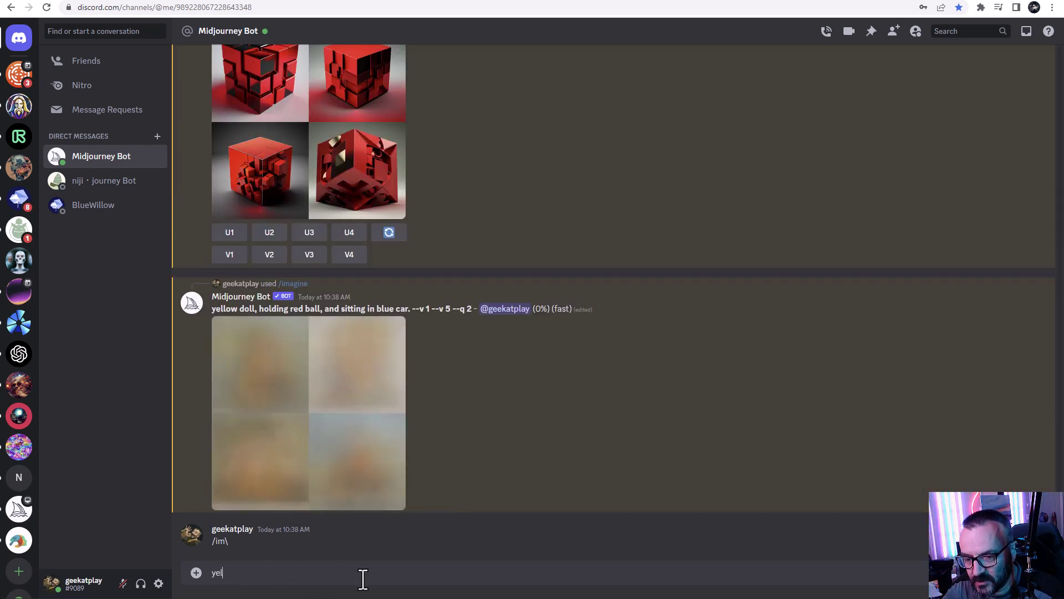
- Submit the yellow doll prompt as an /imagine request with --v 2 appended
{"action": "type", "text": "/im"}
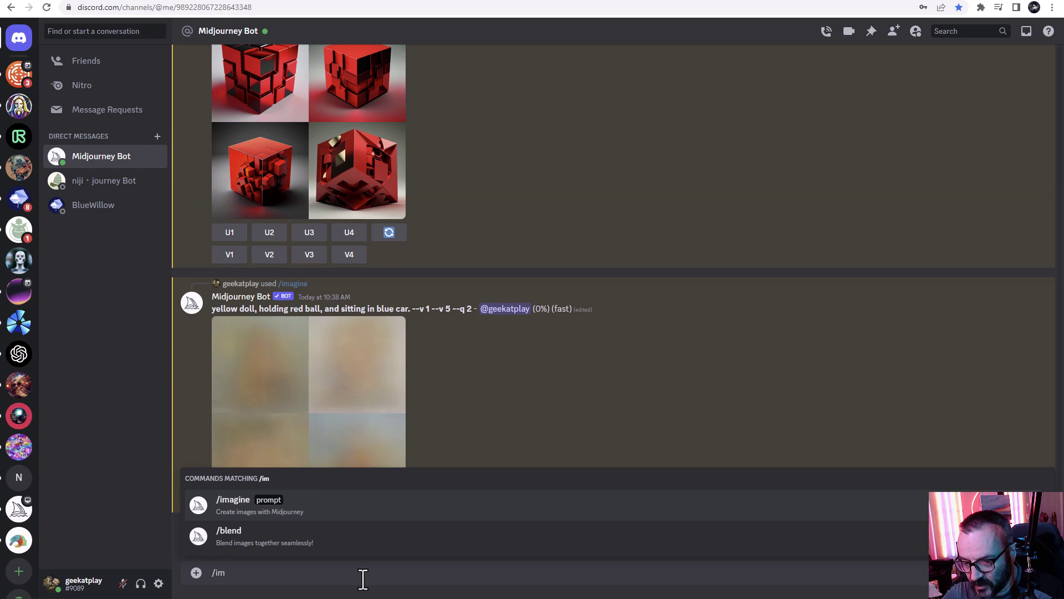
{"action": "key", "text": "Tab"}
{"action": "type", "text": "yellow doll, holding red ball,  and sitting in blue car."}
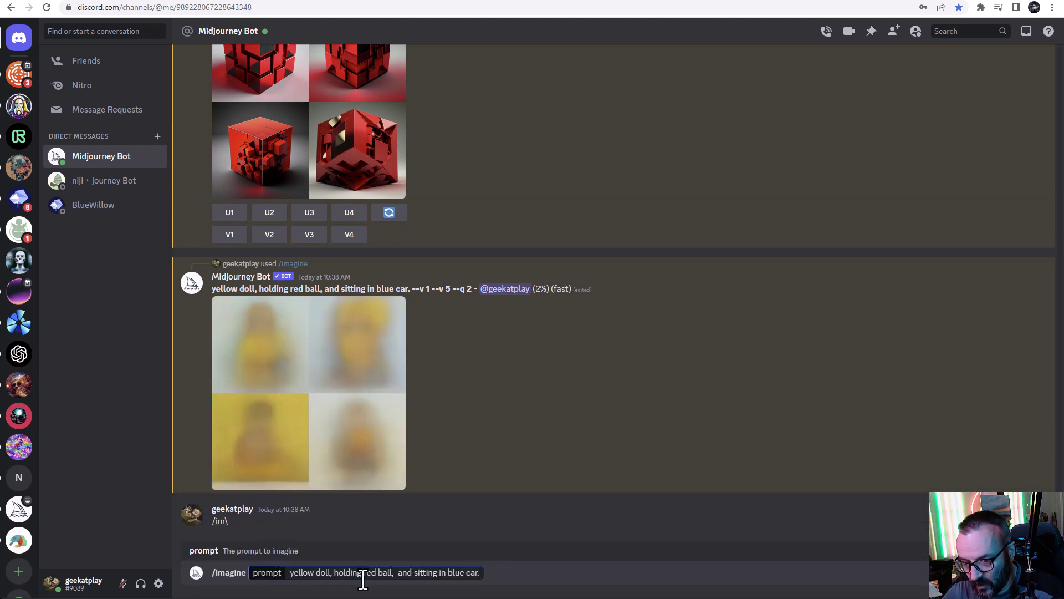
{"action": "type", "text": "--v 2"}
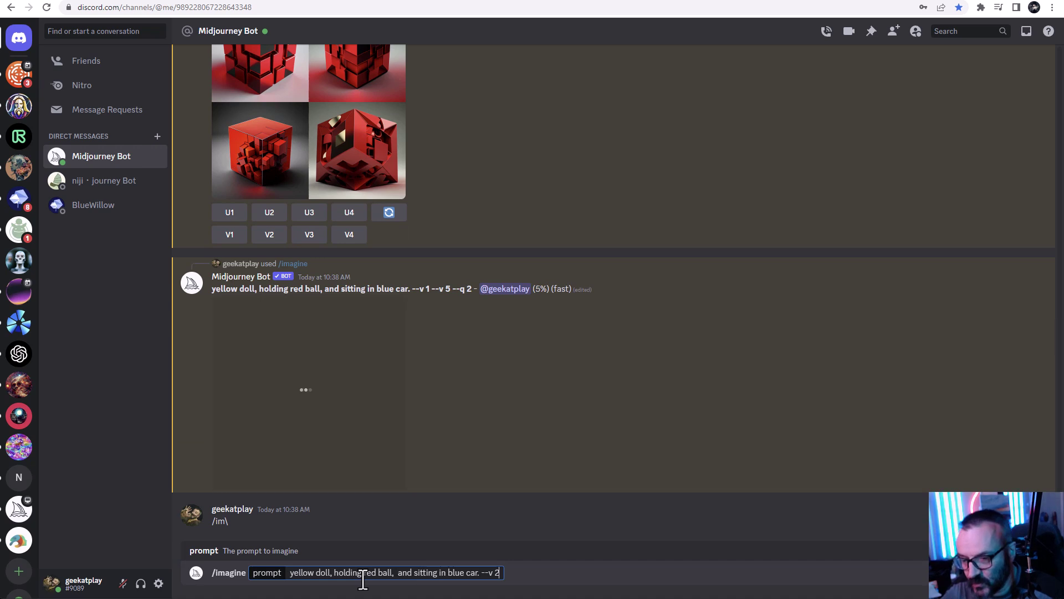
{"action": "key", "text": "Return"}
- Submit another /imagine request for "yellow doll, holding red ball, and sitting in blue car." with --v 3
{"action": "type", "text": "/im"}
{"action": "key", "text": "Tab"}
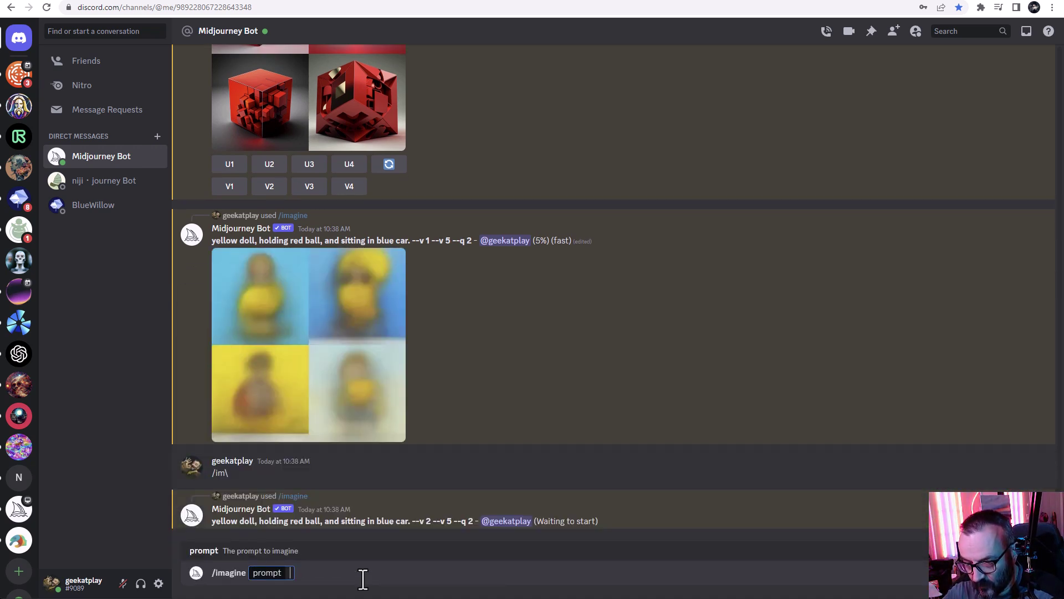
{"action": "type", "text": "yellow doll, holding red ball,  and sitting in blue car."}
{"action": "type", "text": "--v 3"}
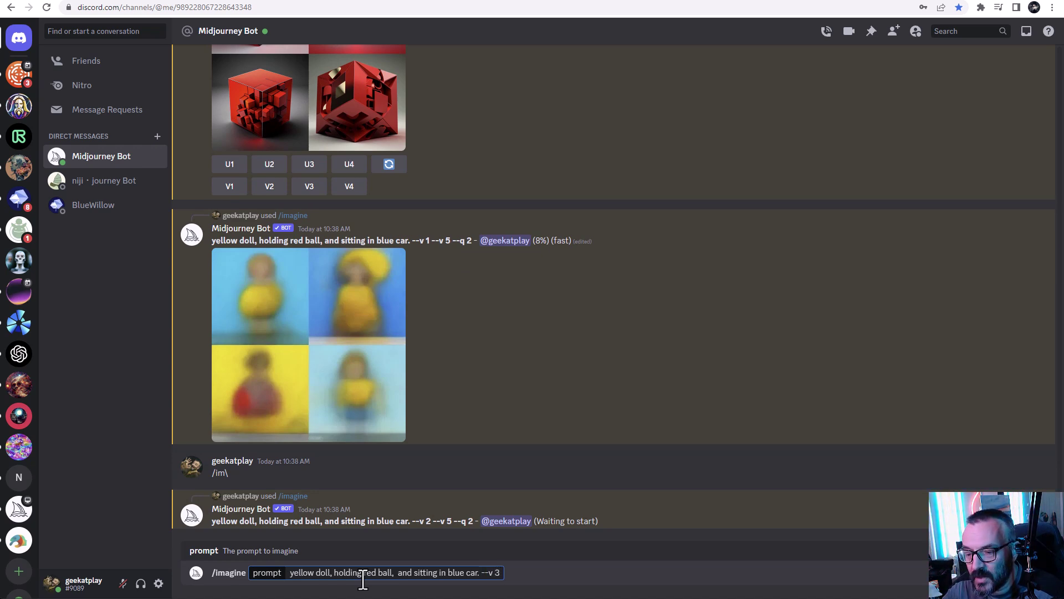
{"action": "key", "text": "Return"}
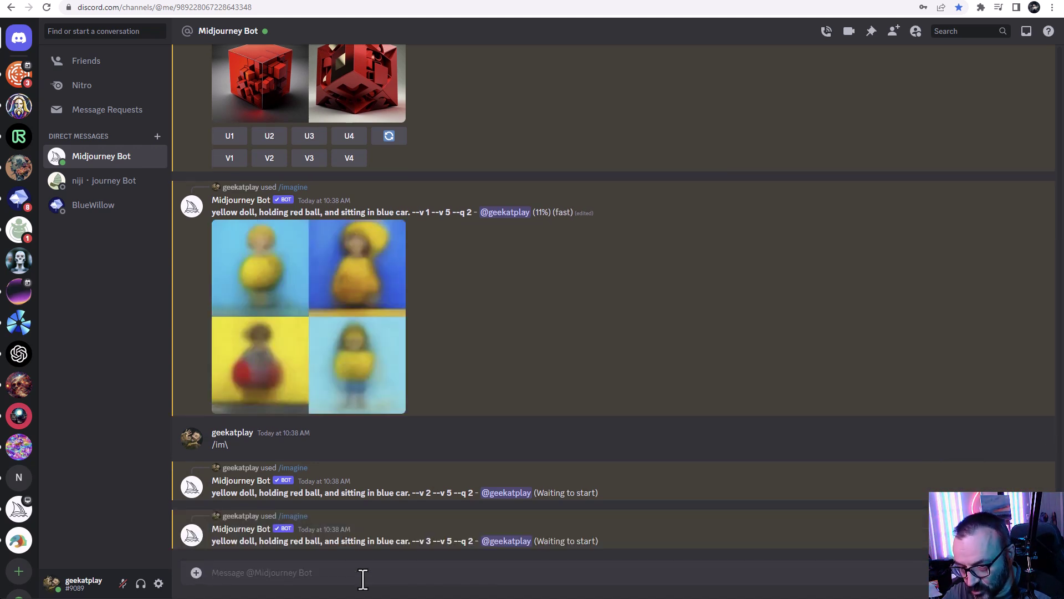
- Submit an /imagine request for "yellow doll, holding red ball, and sitting in blue car." with --v 4 appended
{"action": "type", "text": "/im"}
{"action": "key", "text": "Tab"}
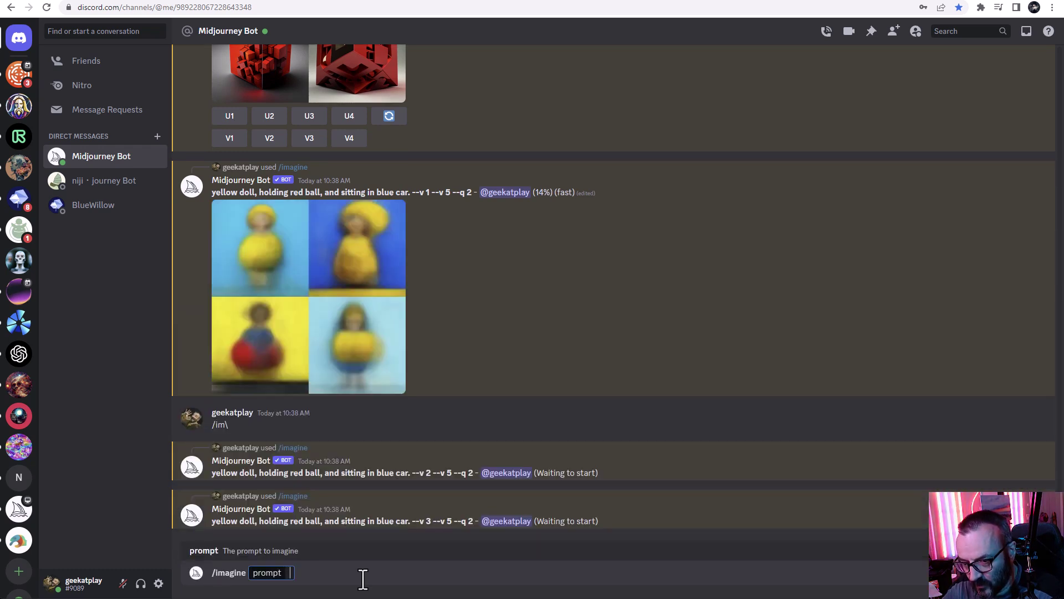
{"action": "type", "text": "yellow doll, holding red ball,  and sitting in blue car."}
{"action": "type", "text": "--"}
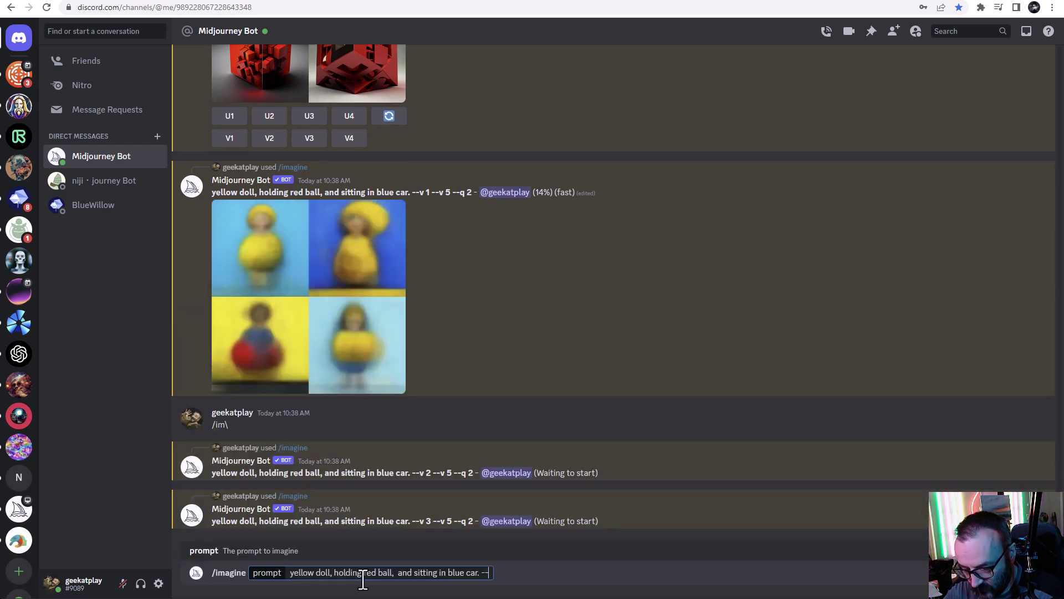
{"action": "type", "text": "v 4"}
{"action": "key", "text": "Return"}
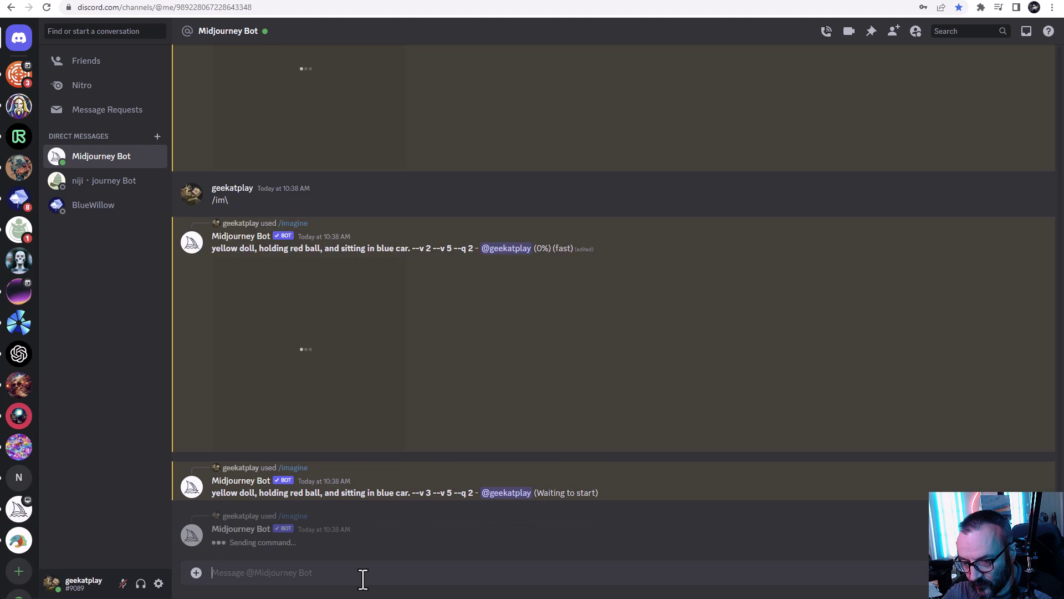
- Submit the same yellow doll prompt as an /imagine request without any version parameter
{"action": "type", "text": "/im"}
{"action": "key", "text": "Tab"}
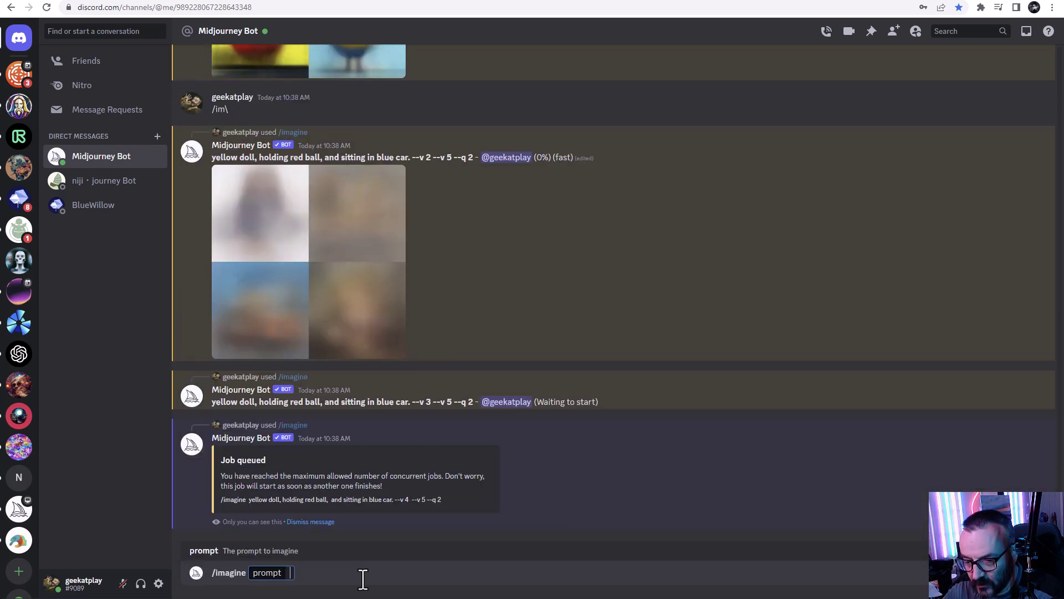
{"action": "type", "text": "yellow doll, holding red ball,  and sitting in blue car."}
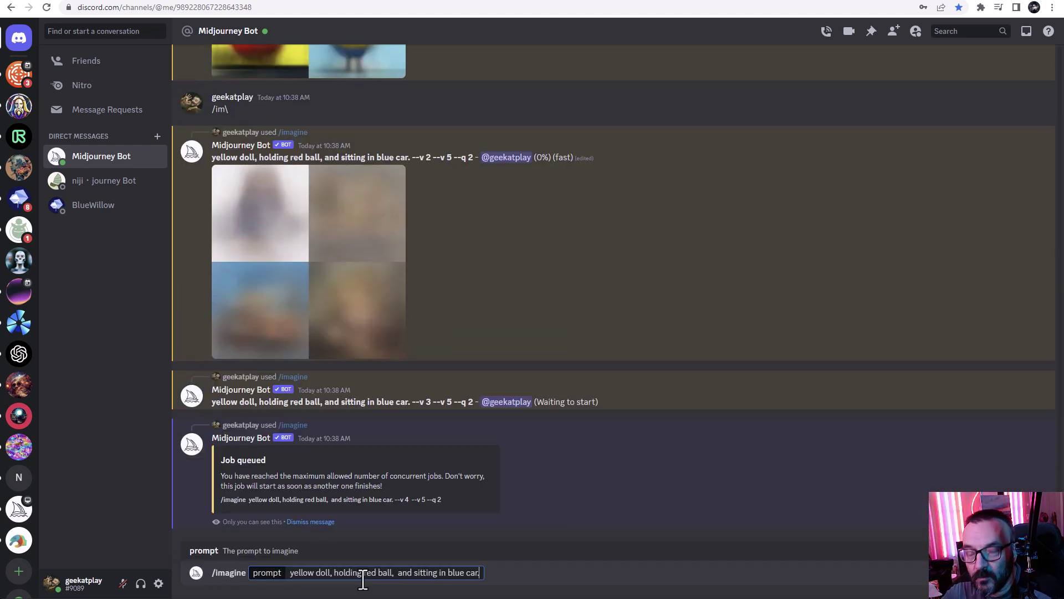
{"action": "key", "text": "Return"}
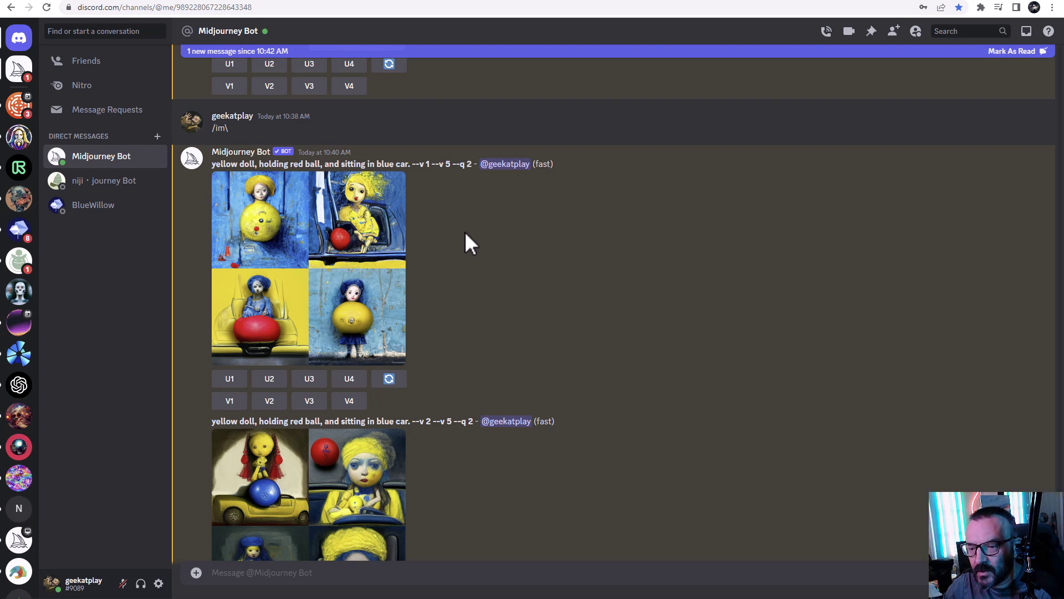
- Examine the enlarged image grids of the yellow doll prompt generated with --v 1 and --v 2
{"action": "left_click", "coordinate": [351, 229]}
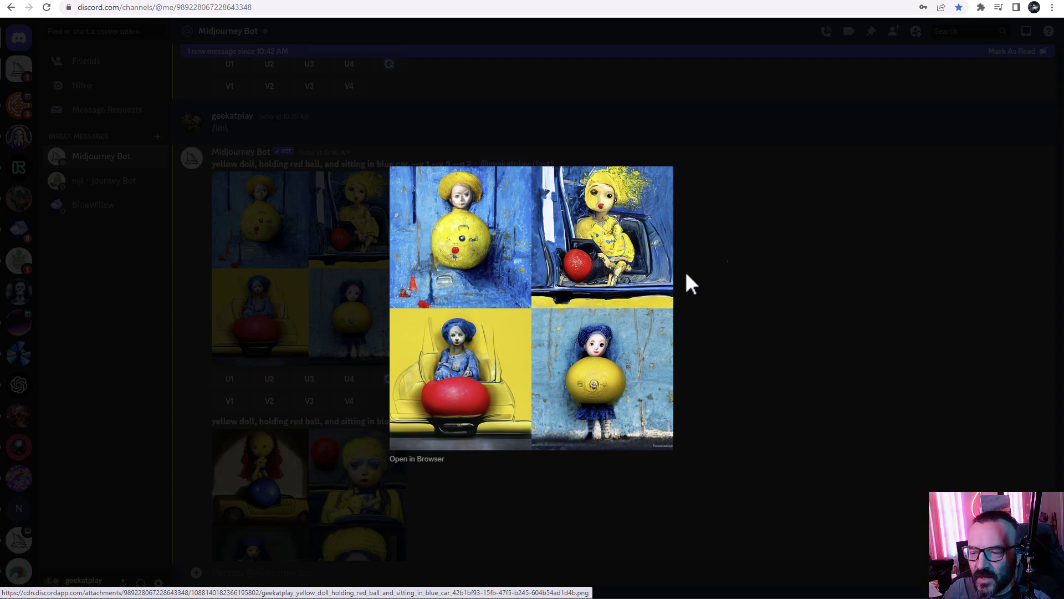
{"action": "left_click", "coordinate": [757, 261]}
{"action": "scroll", "coordinate": [503, 337], "scroll_direction": "down", "scroll_amount": 3}
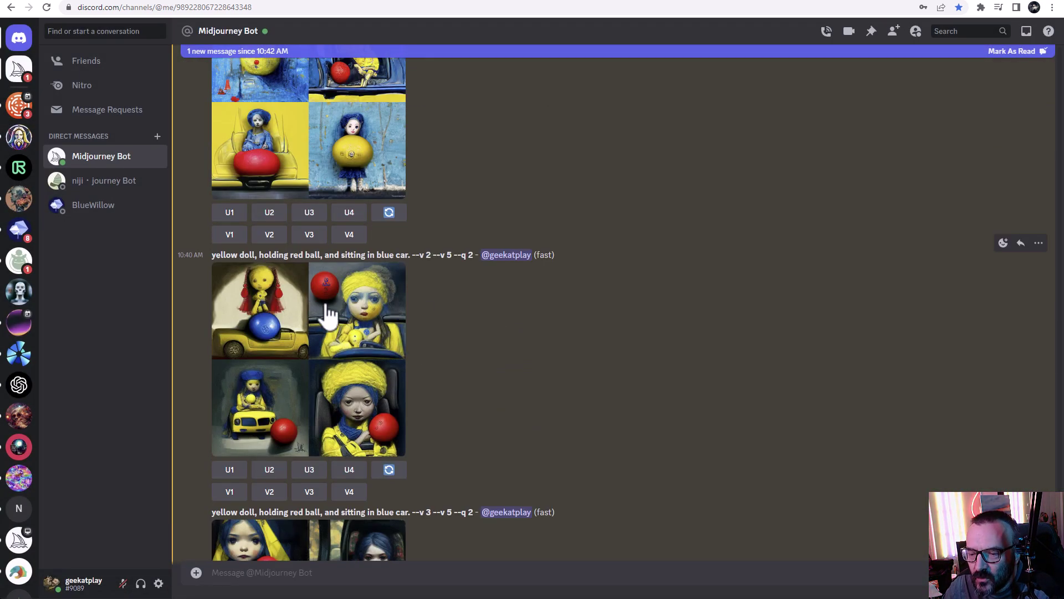
{"action": "left_click", "coordinate": [458, 327]}
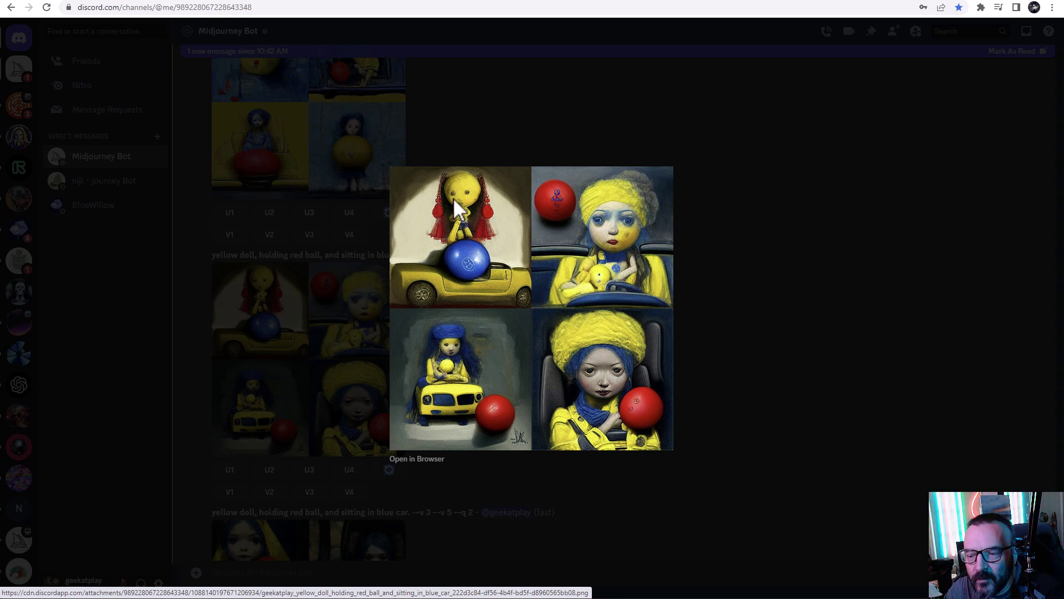
{"action": "left_click", "coordinate": [772, 364]}
- Examine the enlarged yellow doll grids for --v 3, --v 4 and the request without an added version parameter
{"action": "scroll", "coordinate": [416, 339], "scroll_direction": "down", "scroll_amount": 4}
{"action": "scroll", "coordinate": [417, 340], "scroll_direction": "down", "scroll_amount": 2}
{"action": "left_click", "coordinate": [335, 305]}
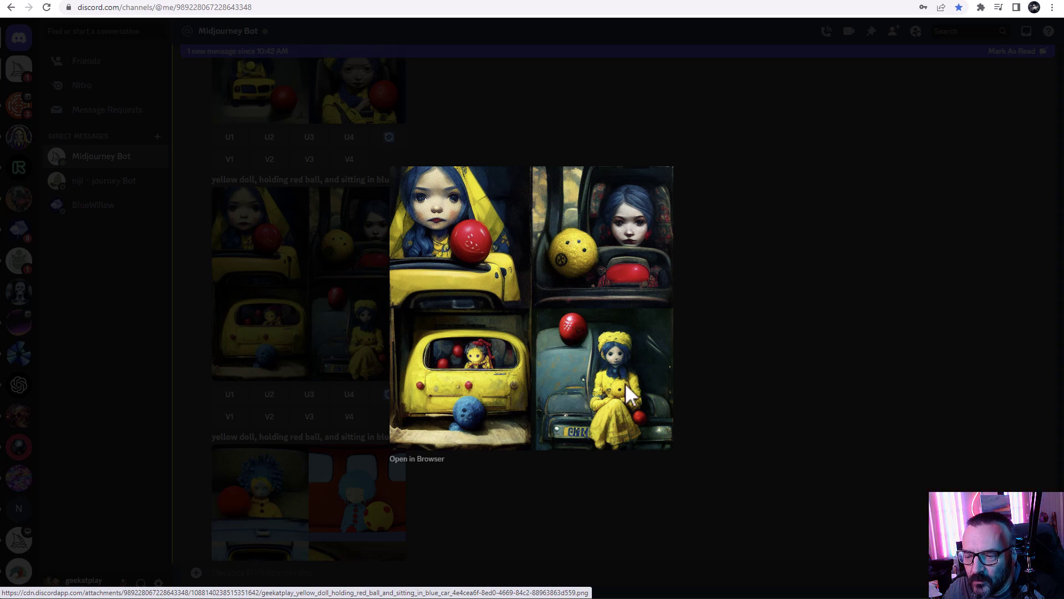
{"action": "left_click", "coordinate": [714, 375]}
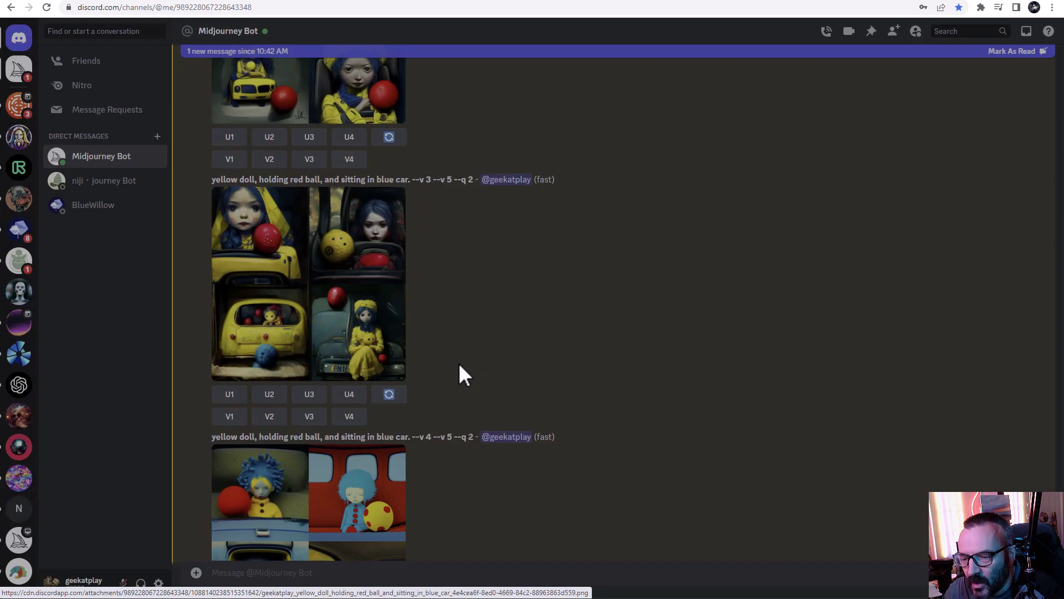
{"action": "scroll", "coordinate": [456, 365], "scroll_direction": "down", "scroll_amount": 3}
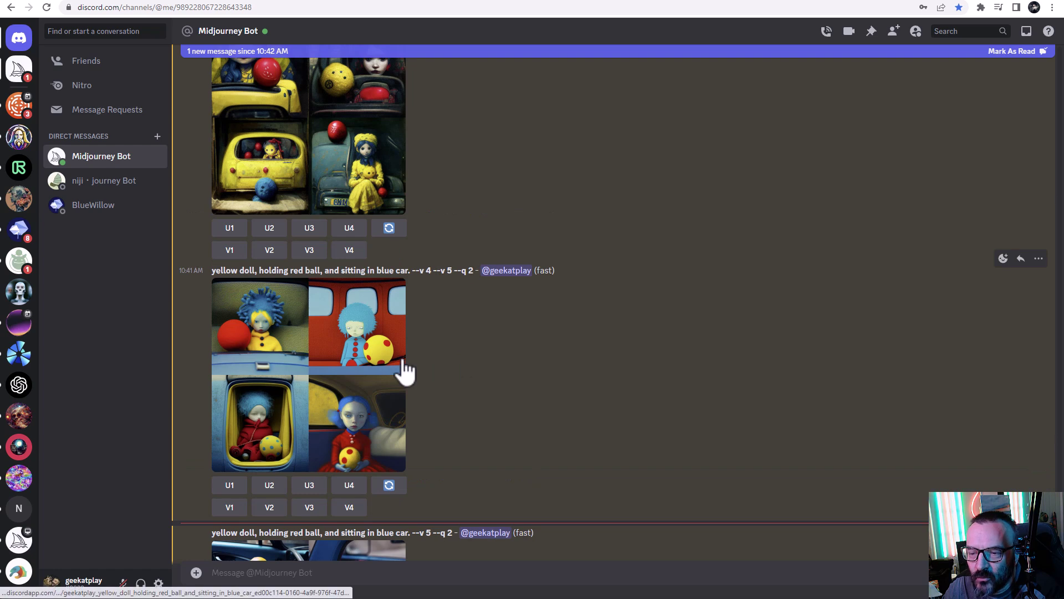
{"action": "left_click", "coordinate": [316, 361]}
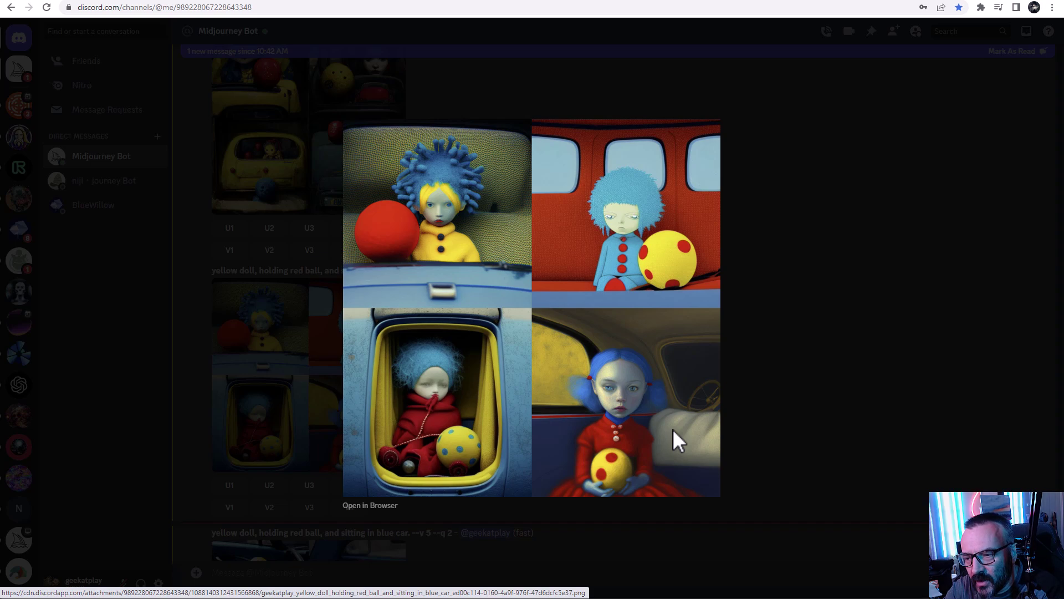
{"action": "left_click", "coordinate": [846, 341]}
{"action": "scroll", "coordinate": [580, 305], "scroll_direction": "down", "scroll_amount": 5}
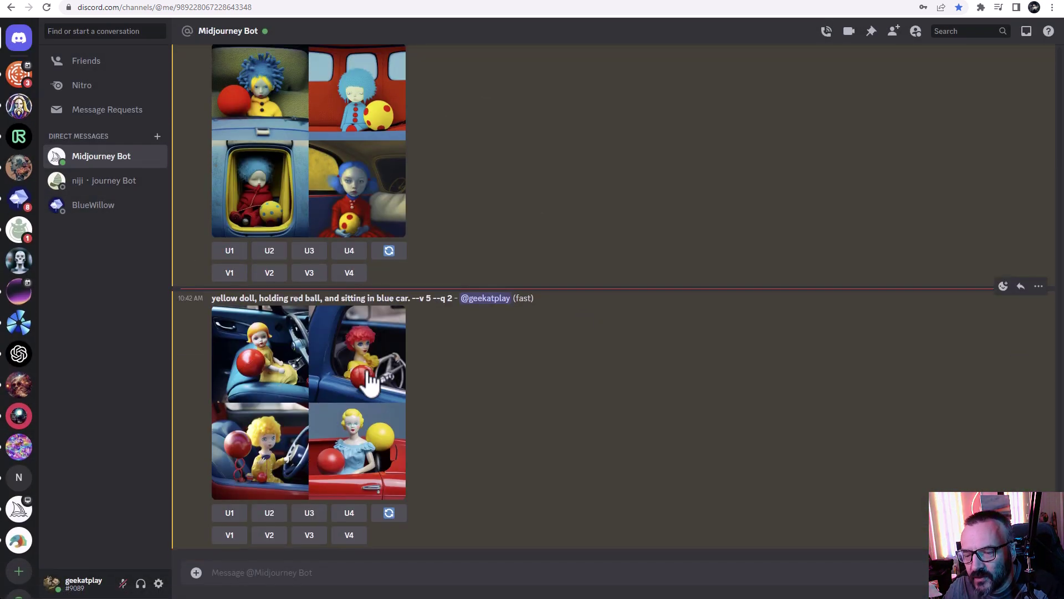
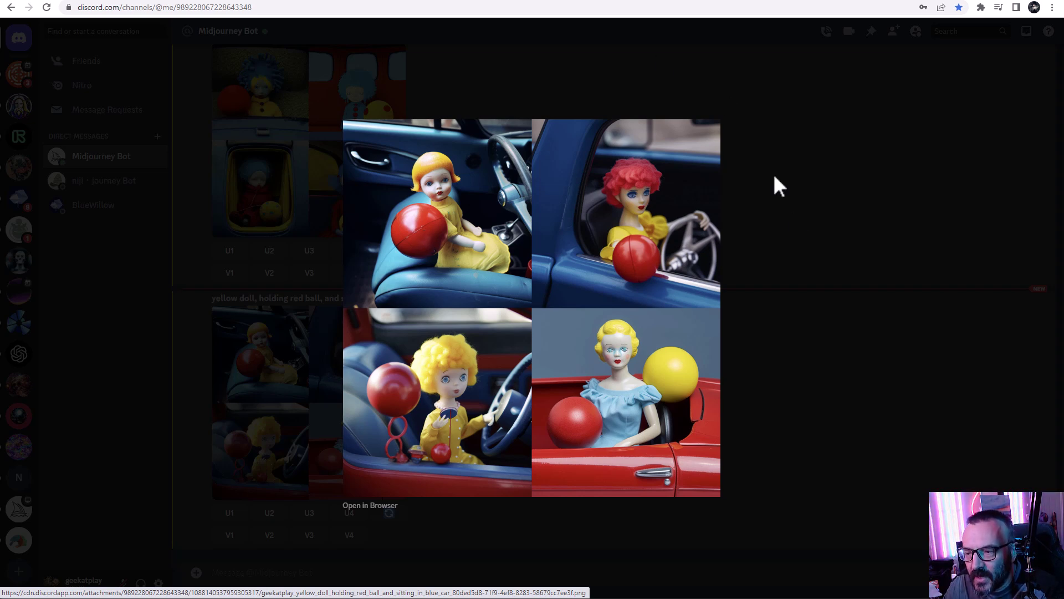
{"action": "left_click", "coordinate": [803, 235]}
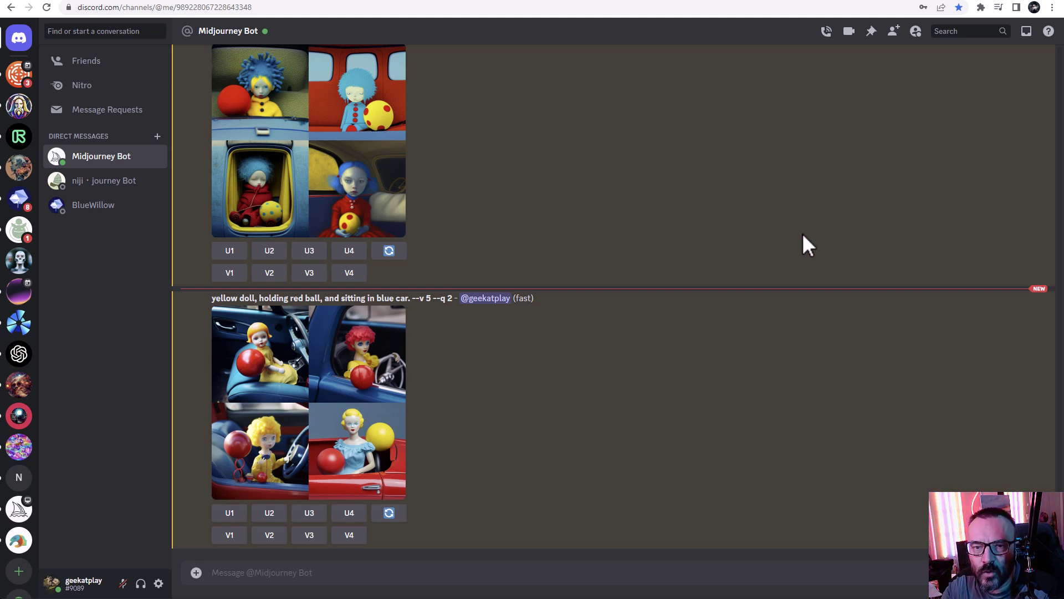
- Find the earlier "ground cover, grass and rocks --tile" grid, view it enlarged and upscale all four of its images
{"action": "scroll", "coordinate": [314, 65], "scroll_direction": "up", "scroll_amount": 10}
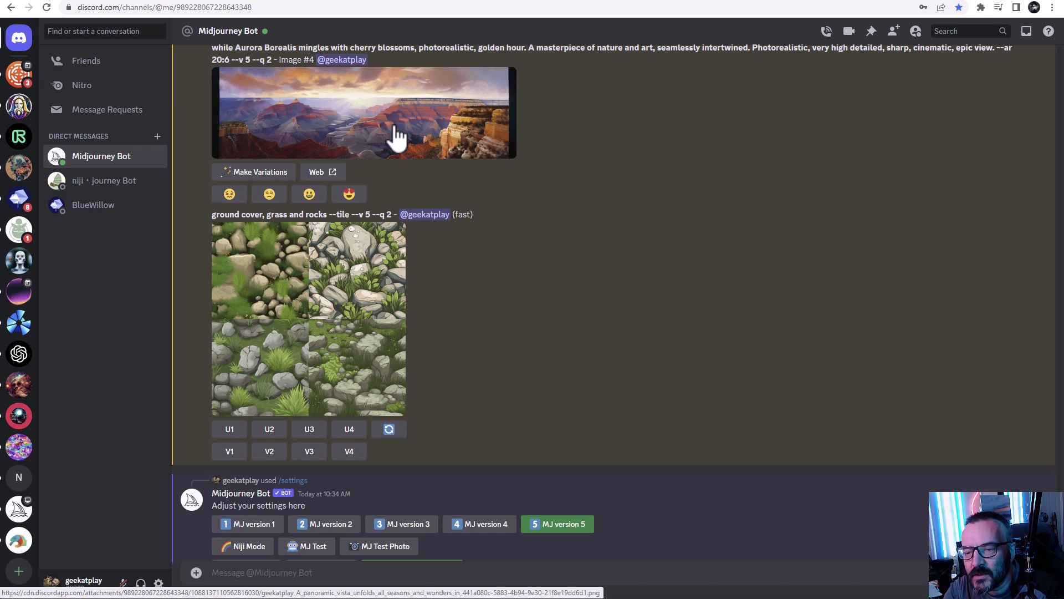
{"action": "left_click", "coordinate": [341, 306]}
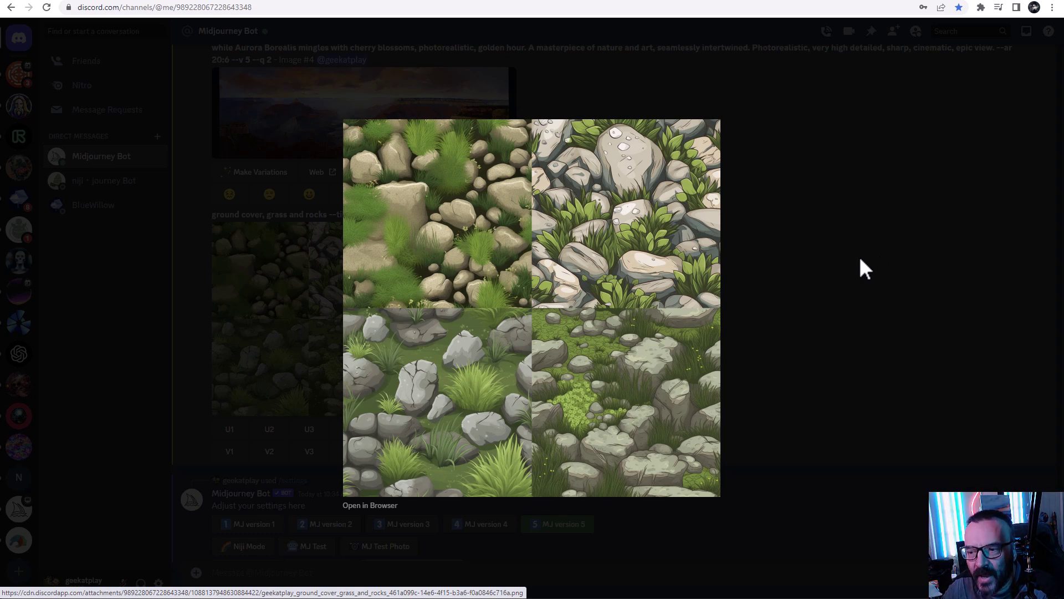
{"action": "left_click", "coordinate": [757, 216]}
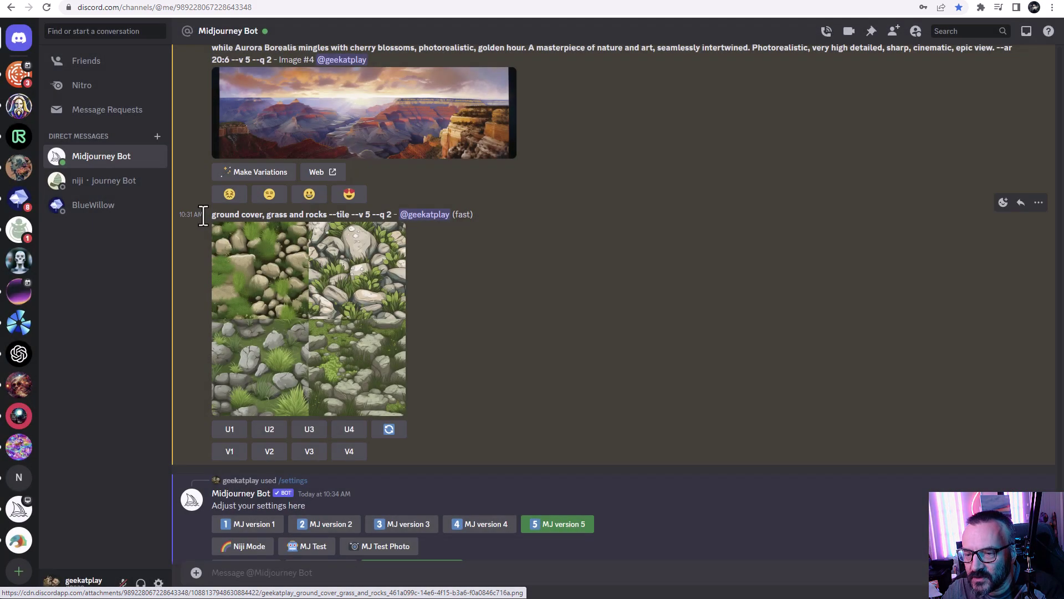
{"action": "left_click", "coordinate": [232, 430]}
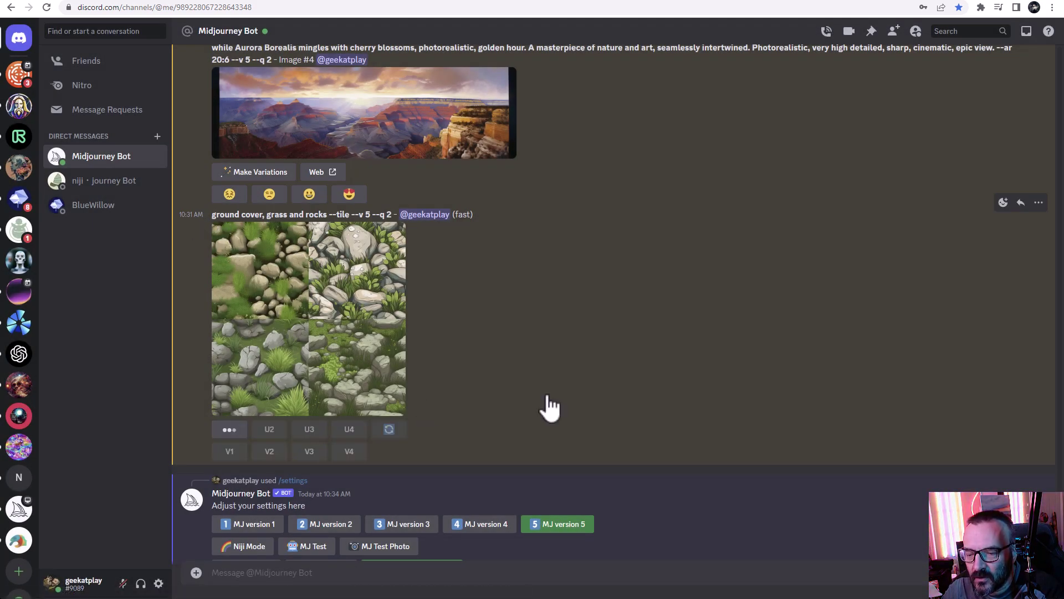
{"action": "left_click", "coordinate": [271, 431]}
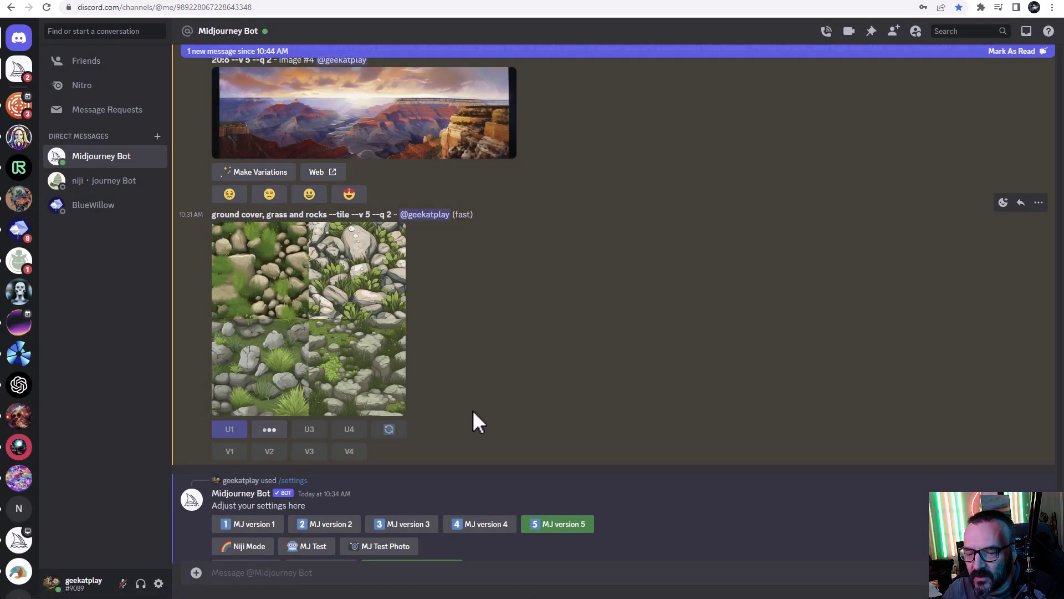
{"action": "left_click", "coordinate": [317, 434]}
{"action": "left_click", "coordinate": [353, 432]}
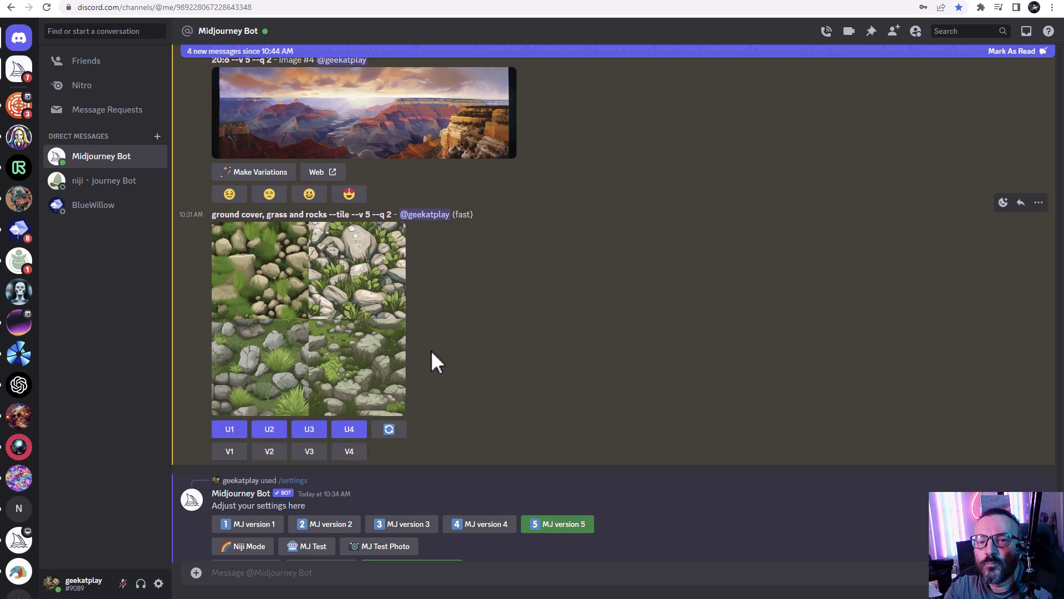
- Examine the upscaled ground cover images, and inspect the second and third ones as repeating tiles in the Midjourney website gallery
{"action": "scroll", "coordinate": [878, 326], "scroll_direction": "down", "scroll_amount": 20}
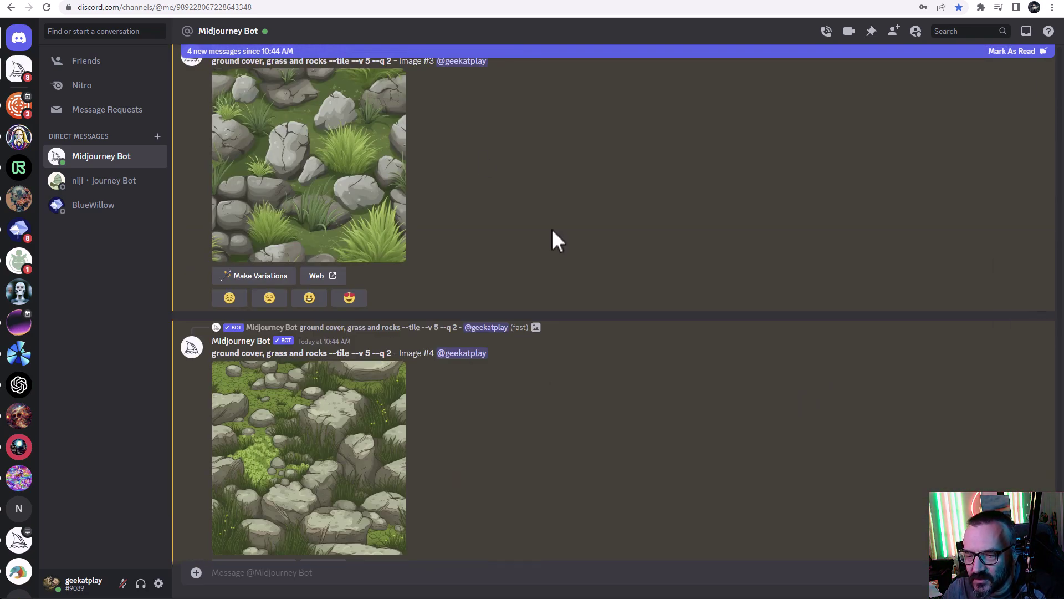
{"action": "scroll", "coordinate": [546, 269], "scroll_direction": "down", "scroll_amount": 2}
{"action": "scroll", "coordinate": [491, 217], "scroll_direction": "up", "scroll_amount": 3}
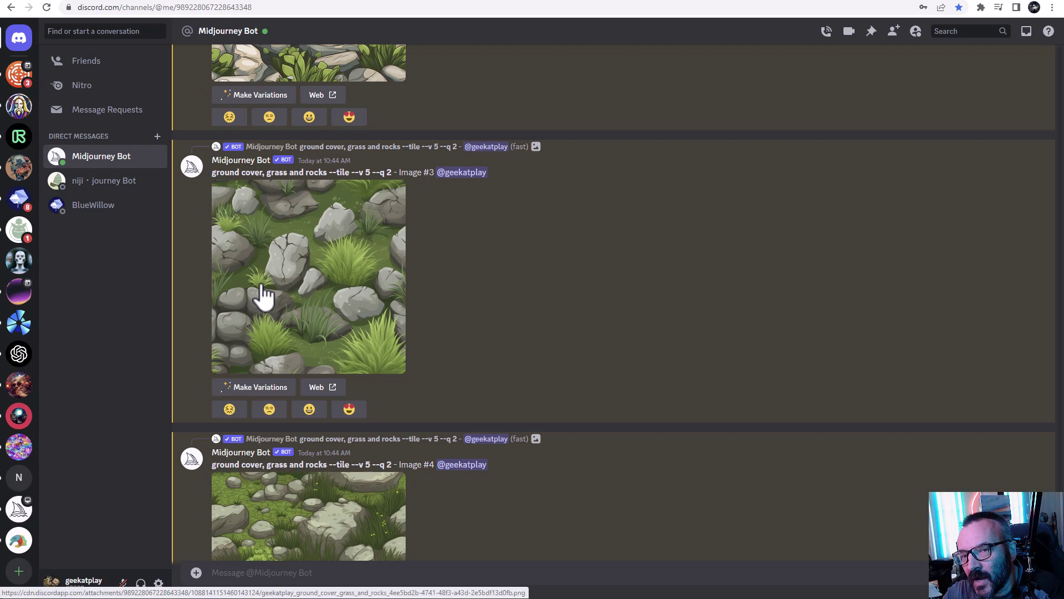
{"action": "left_click", "coordinate": [310, 2]}
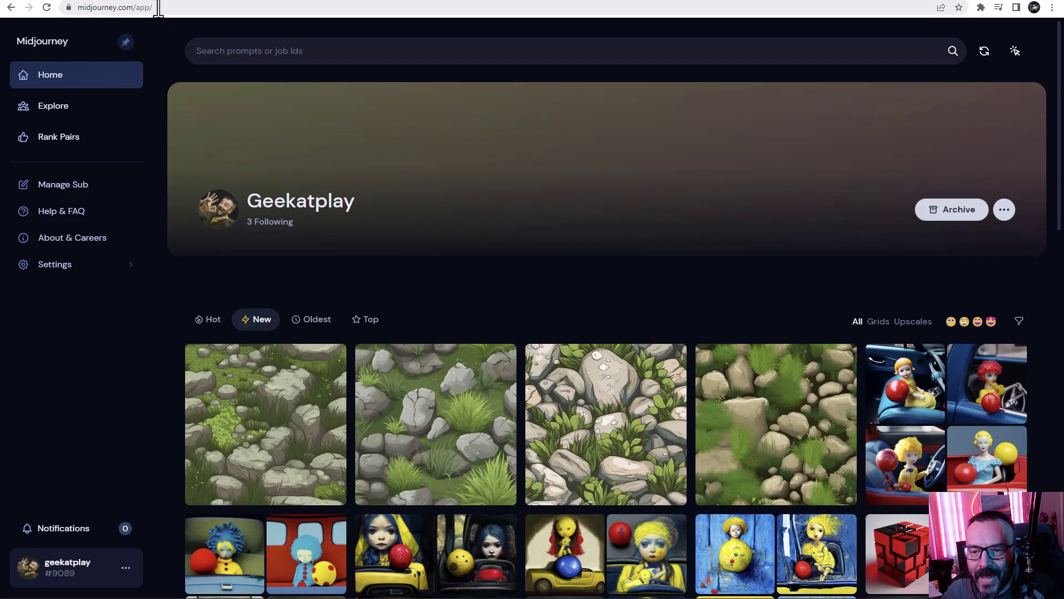
{"action": "mouse_move", "coordinate": [608, 371]}
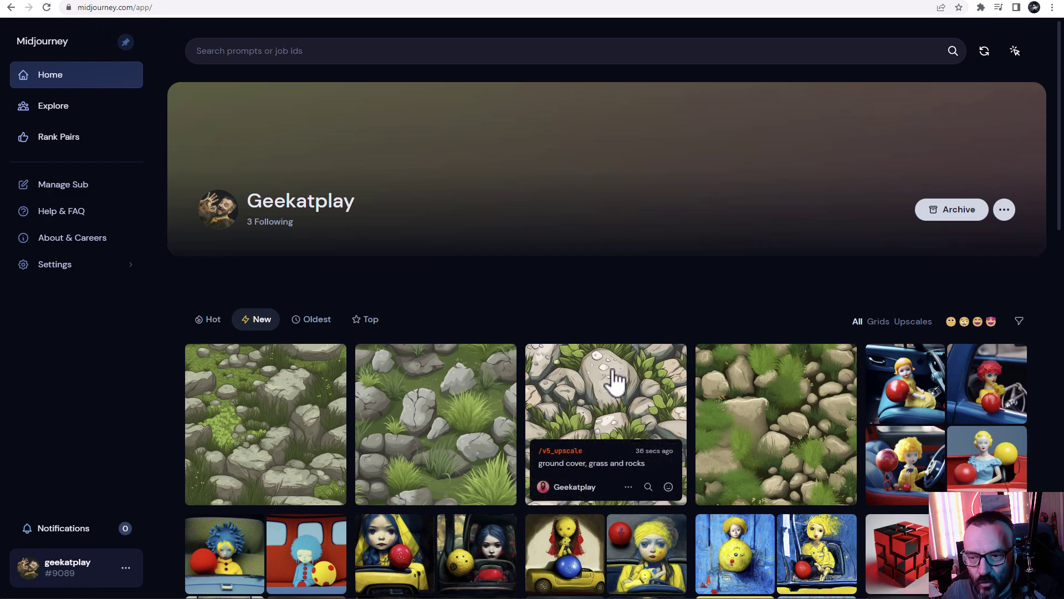
{"action": "left_click", "coordinate": [570, 382]}
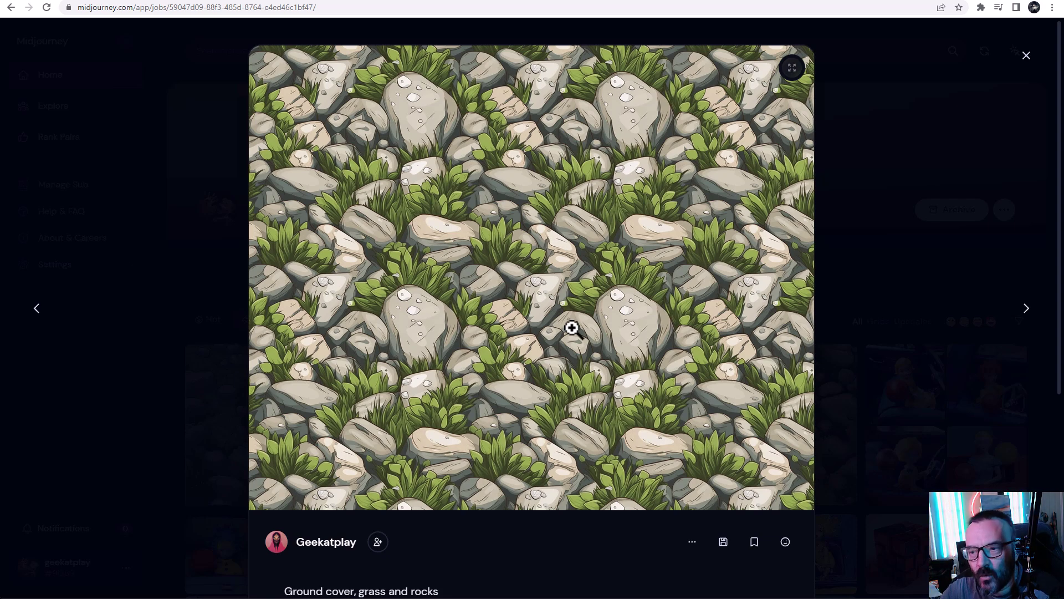
{"action": "left_click", "coordinate": [869, 124]}
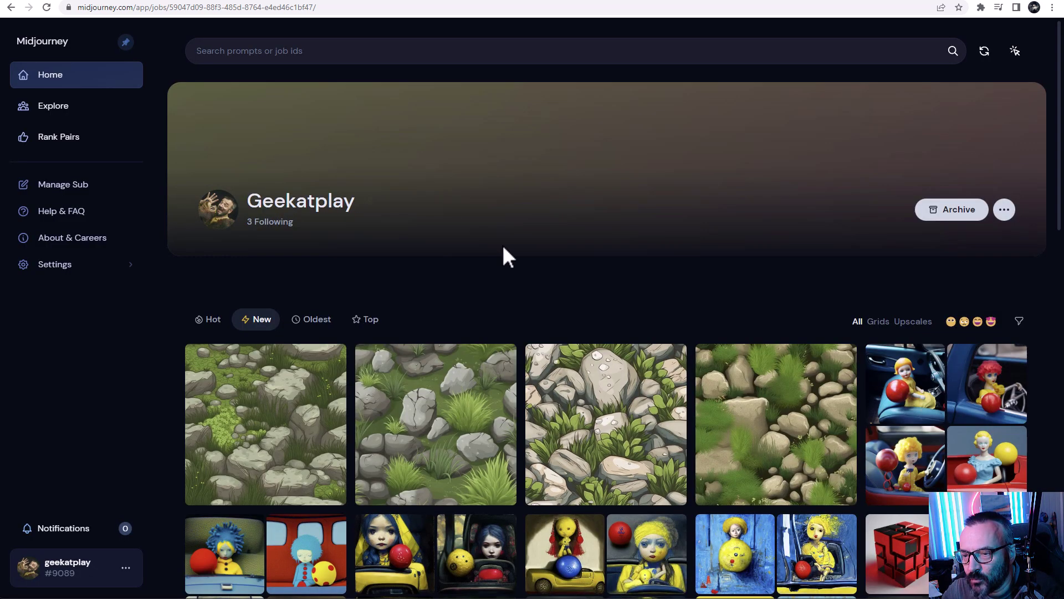
{"action": "left_click", "coordinate": [424, 417]}
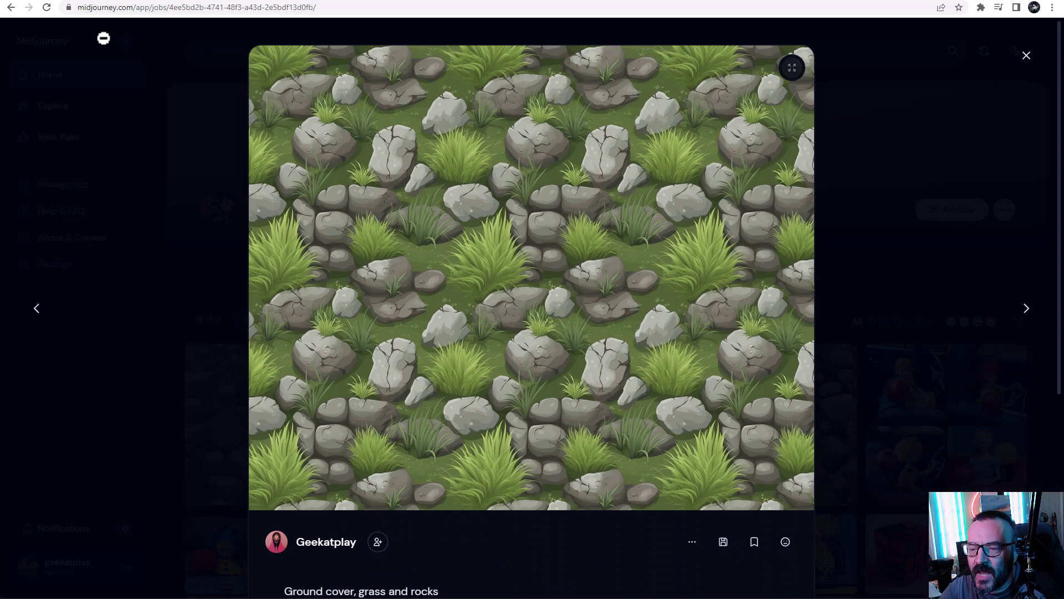
{"action": "left_click", "coordinate": [981, 158]}
- Return to the Discord chat with Midjourney Bot and upload the portrait photo PH1A9239.jpg as a message
{"action": "left_click", "coordinate": [241, 3]}
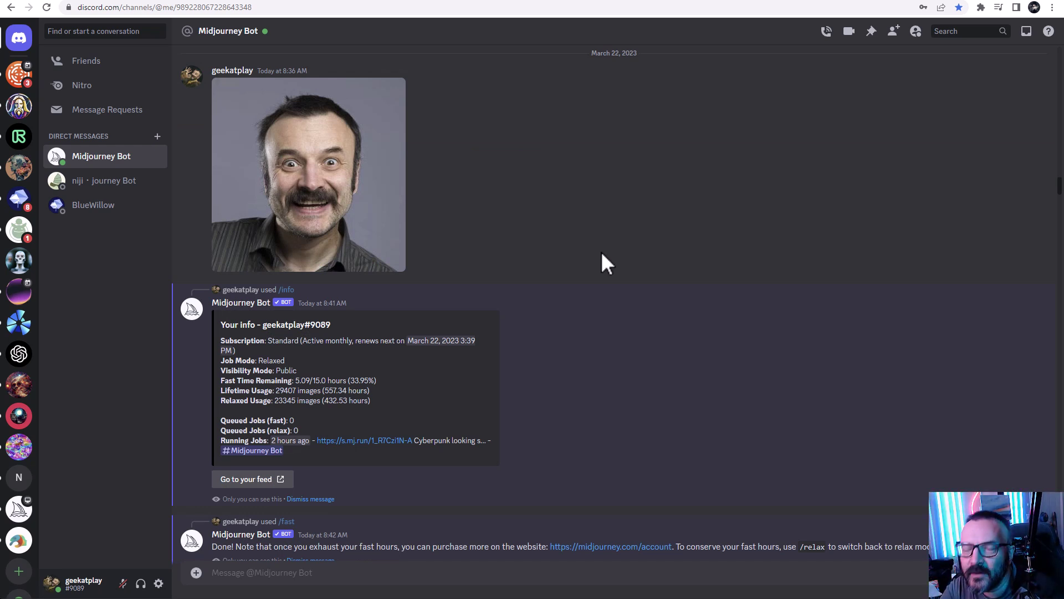
{"action": "scroll", "coordinate": [591, 299], "scroll_direction": "up", "scroll_amount": 3}
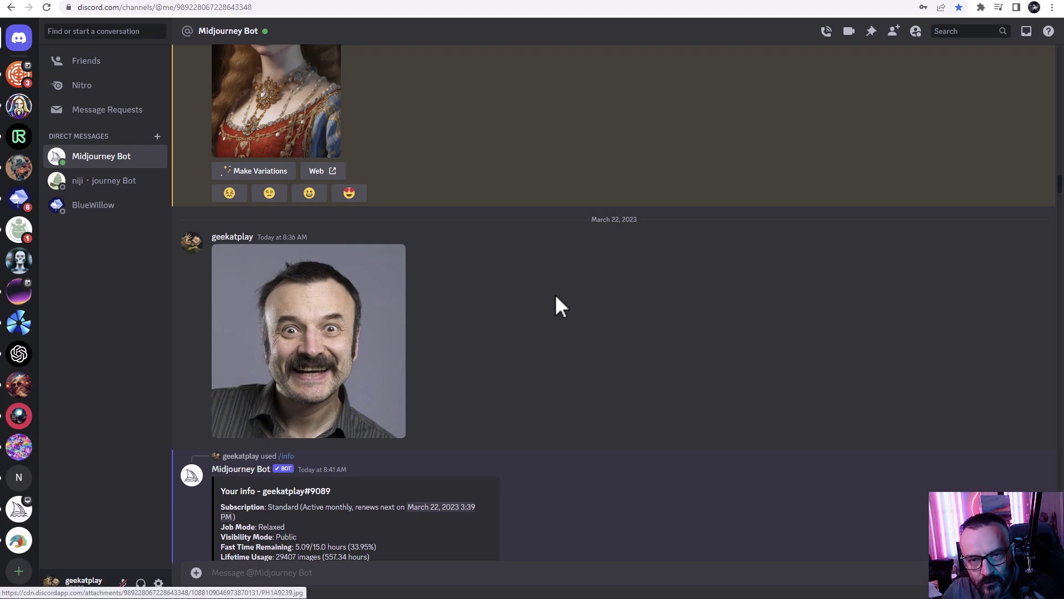
{"action": "left_click", "coordinate": [198, 574]}
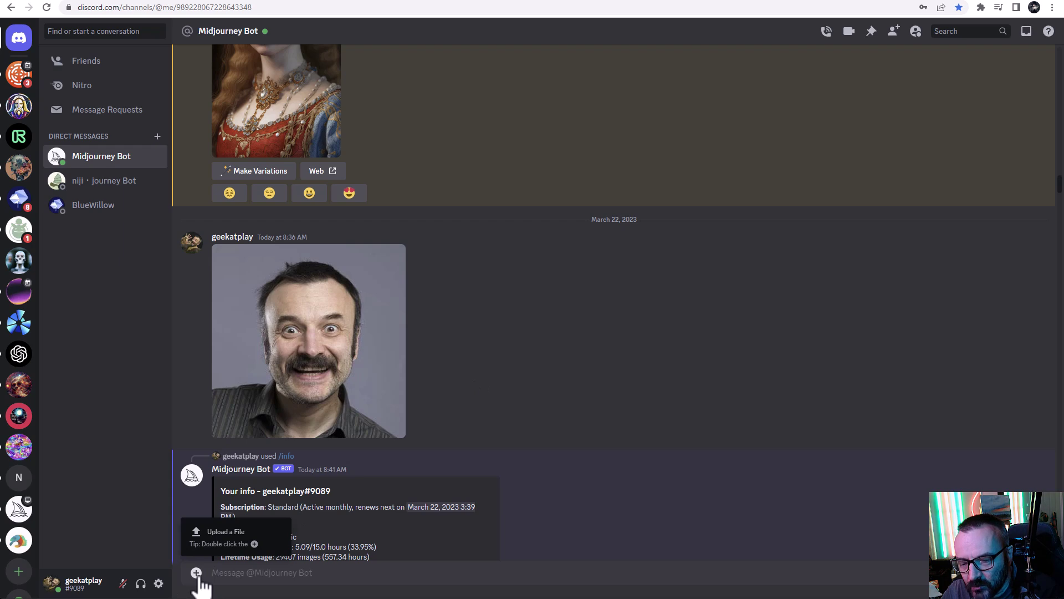
{"action": "left_click", "coordinate": [237, 541]}
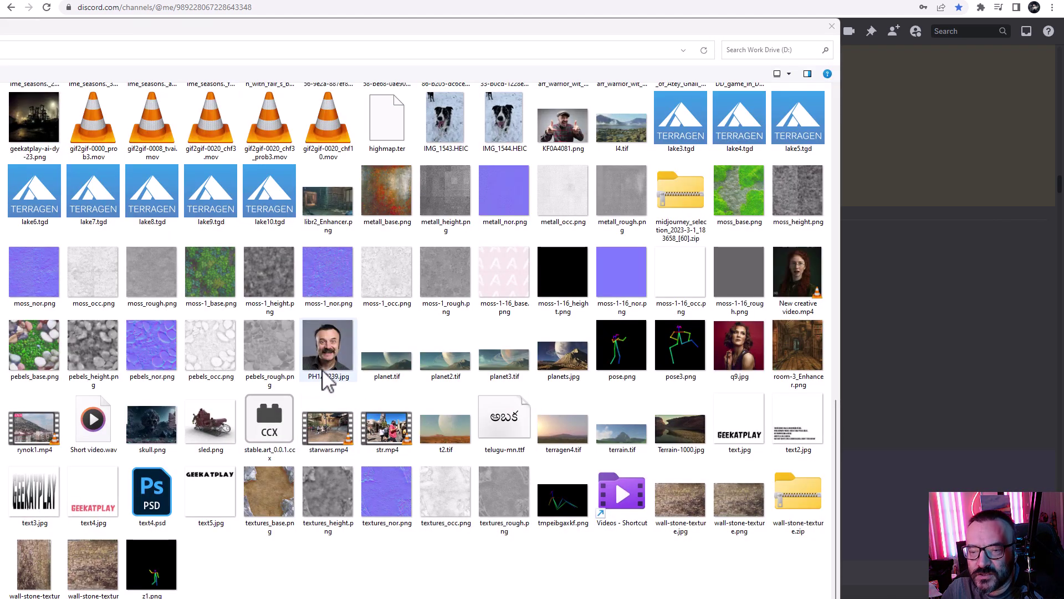
{"action": "left_click", "coordinate": [335, 359]}
{"action": "left_click", "coordinate": [720, 592]}
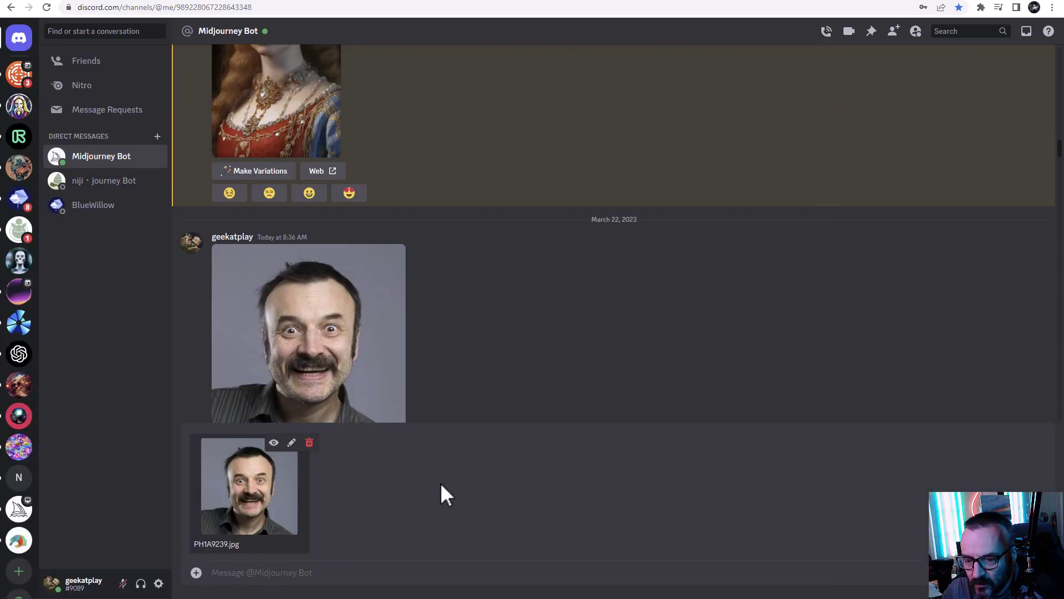
{"action": "key", "text": "BackSpace"}
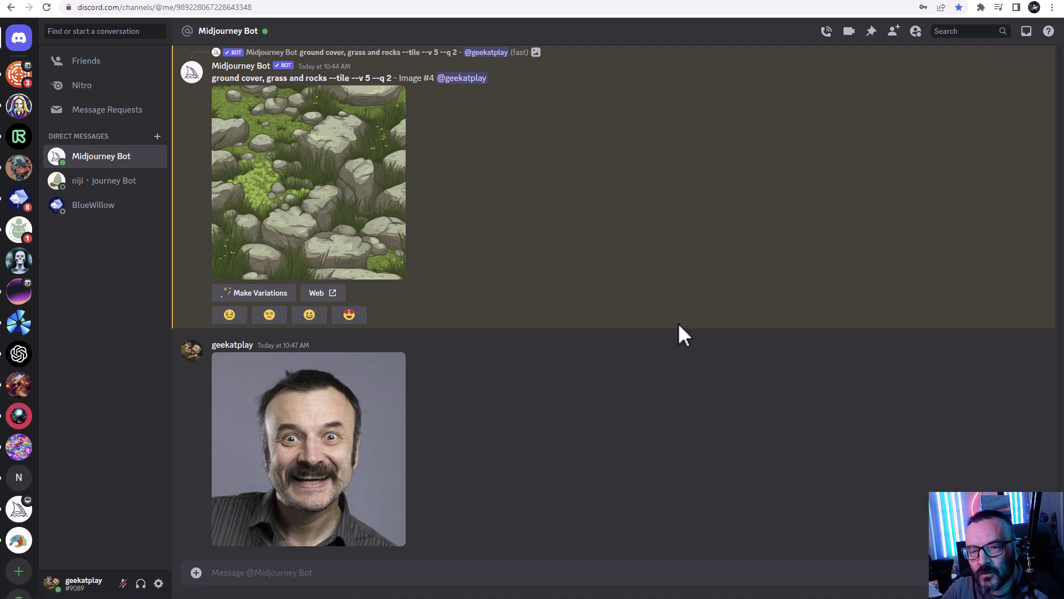
- Open the uploaded portrait photo enlarged, copy its image address and close the enlarged view
{"action": "left_click", "coordinate": [340, 403]}
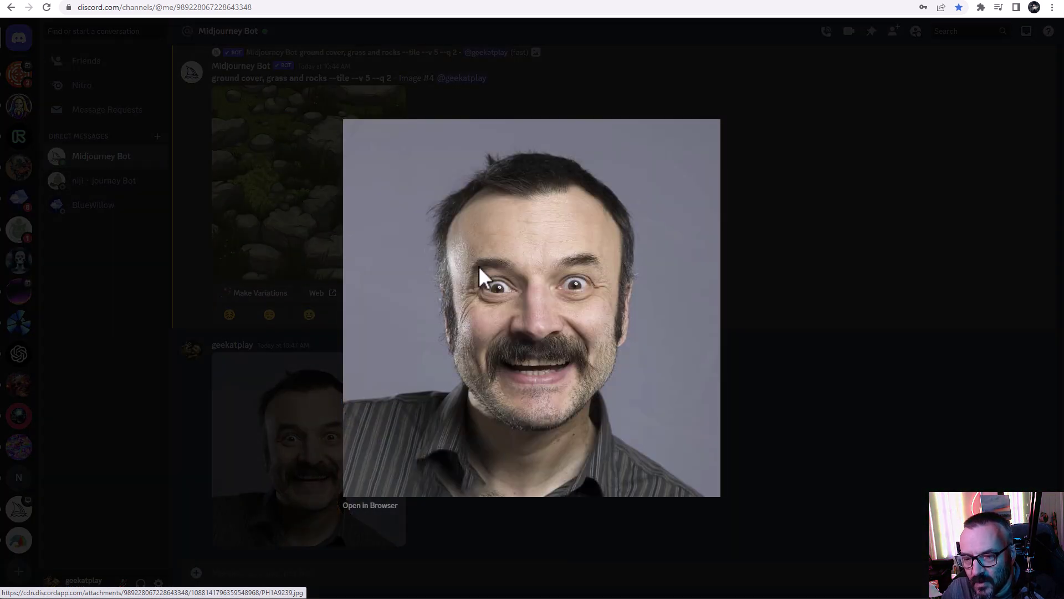
{"action": "right_click", "coordinate": [464, 261]}
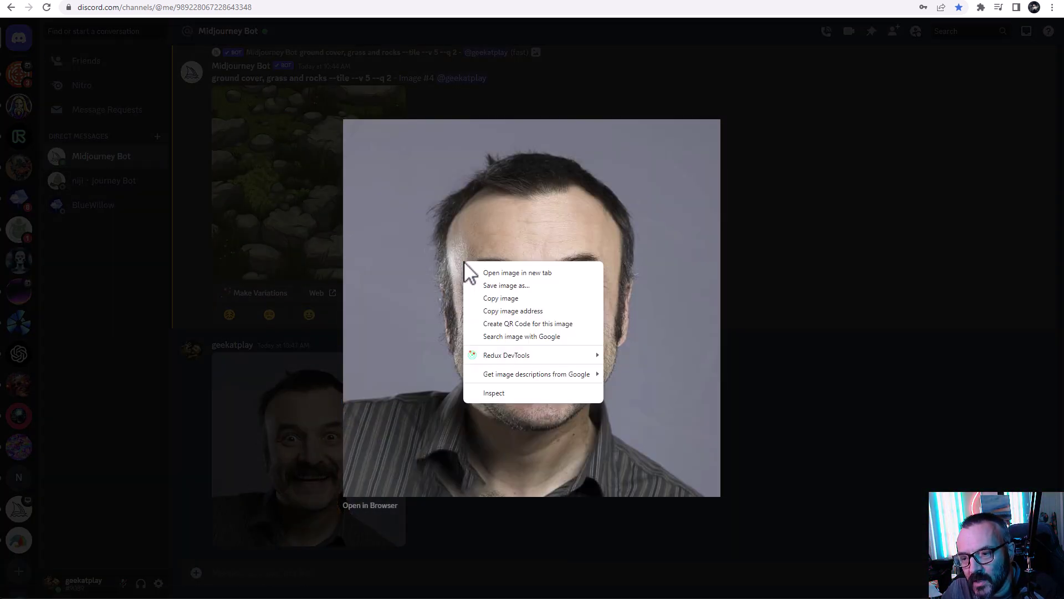
{"action": "left_click", "coordinate": [545, 311]}
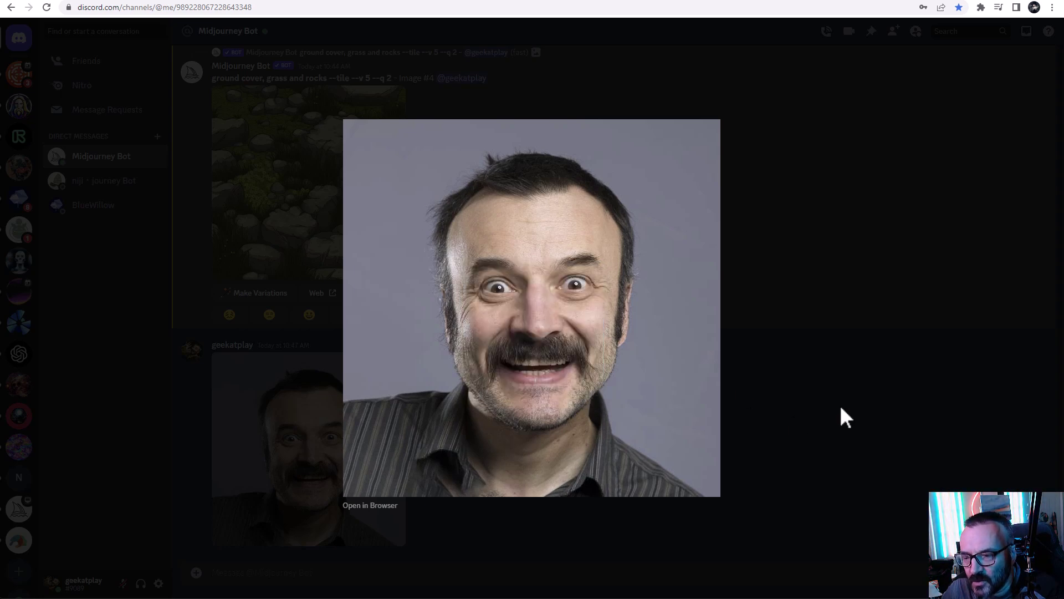
{"action": "left_click", "coordinate": [841, 408]}
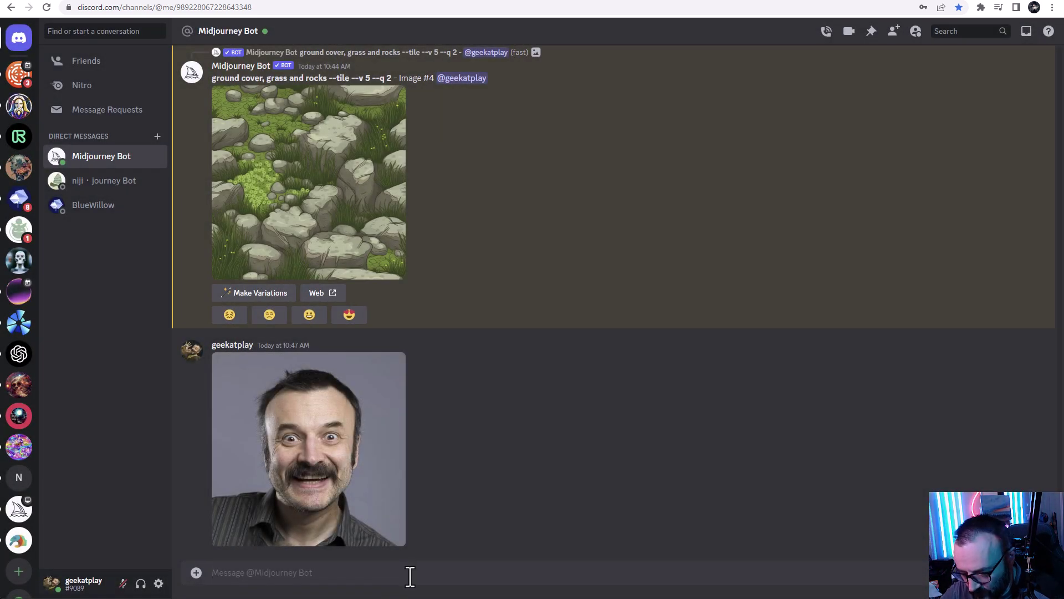
- Submit an /imagine request with the copied portrait link followed by the text "cyberpunk robot"
{"action": "type", "text": "/im"}
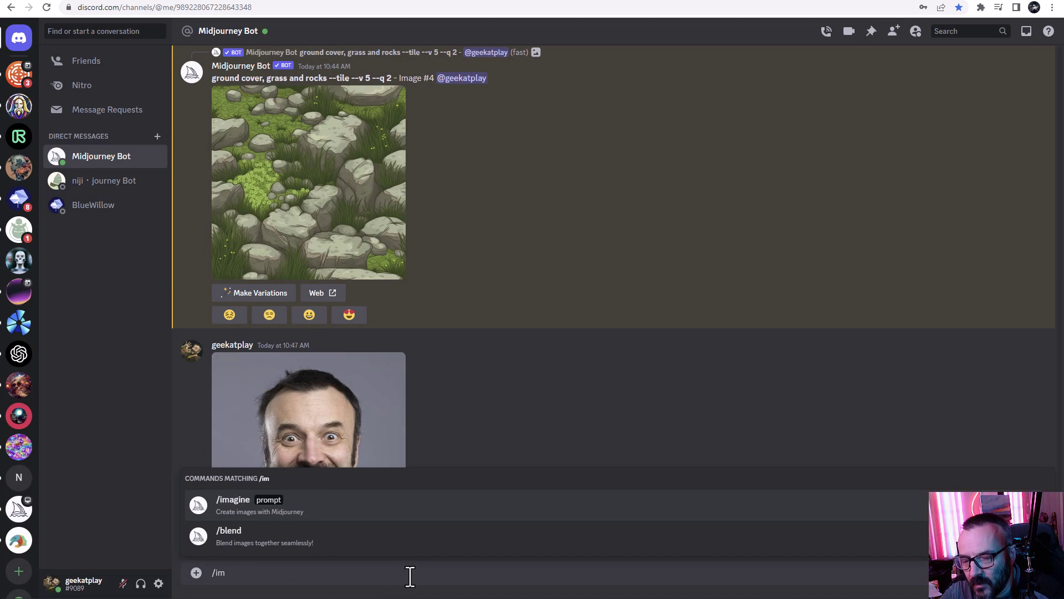
{"action": "key", "text": "Tab"}
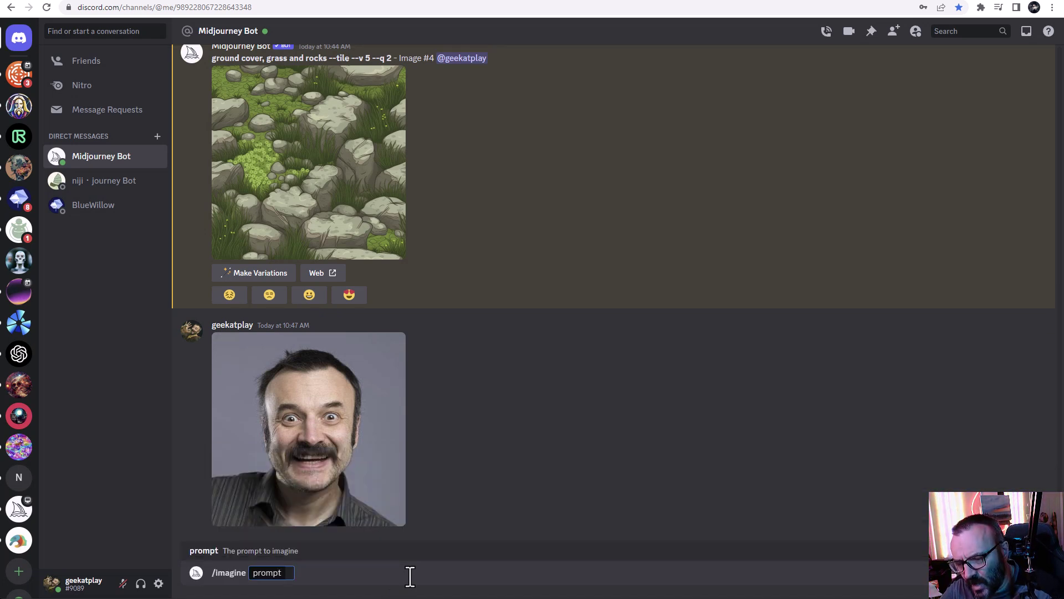
{"action": "key", "text": "ctrl+v"}
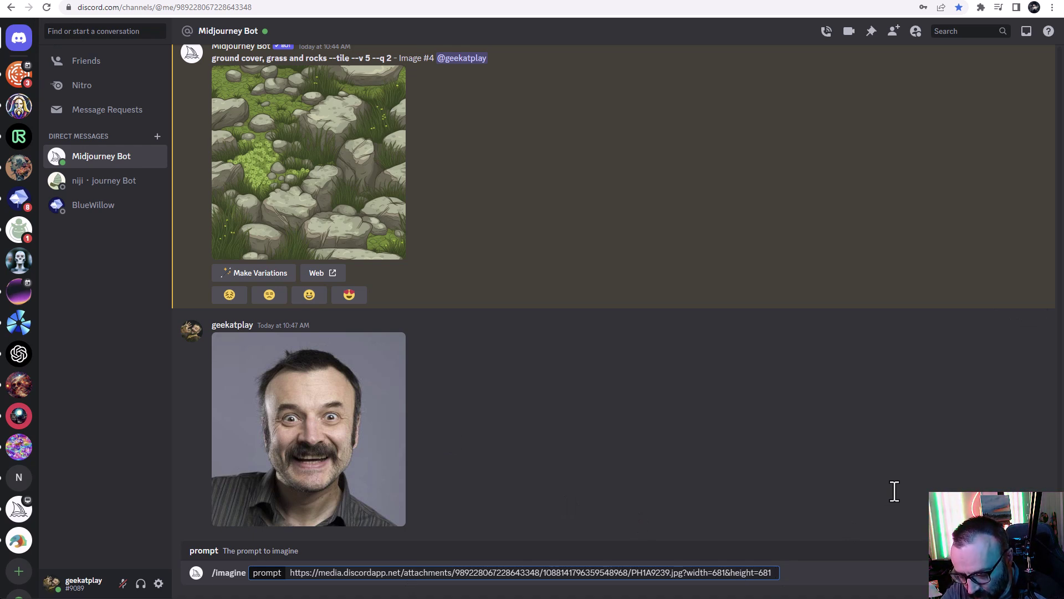
{"action": "type", "text": "cyberpu"}
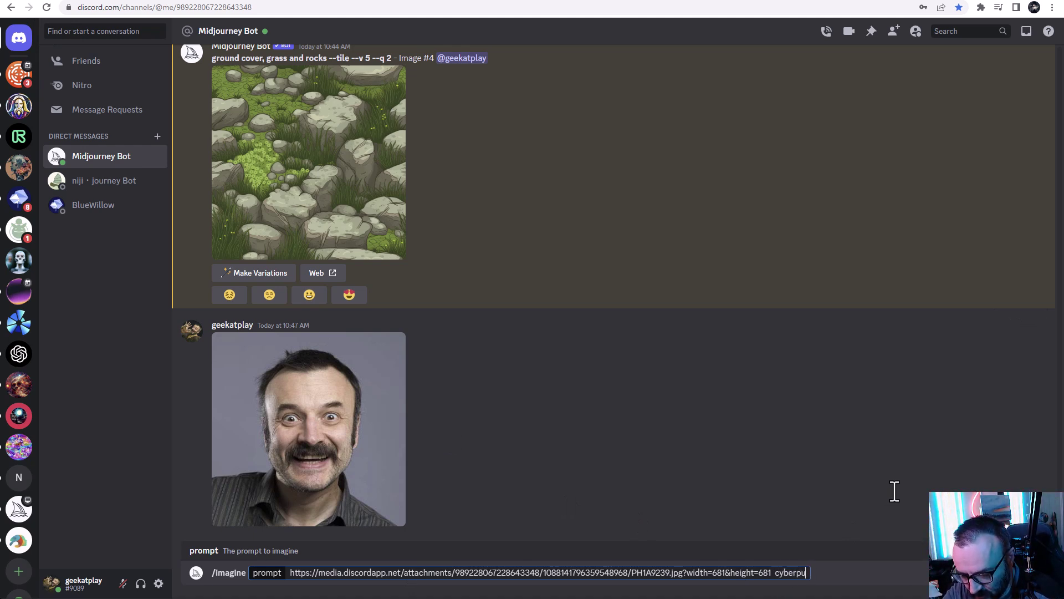
{"action": "type", "text": "nk"}
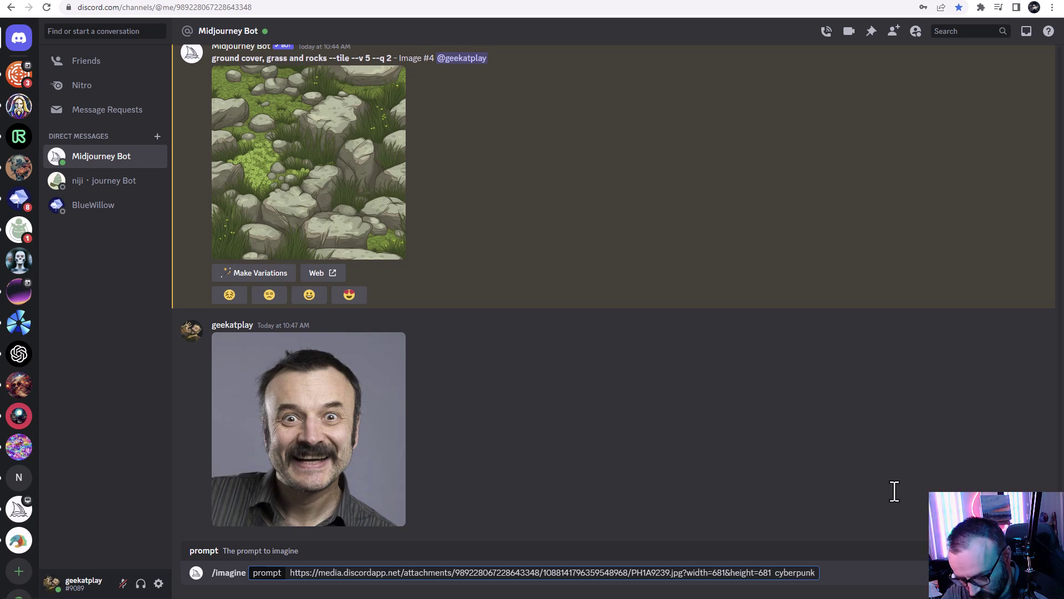
{"action": "type", "text": " r"}
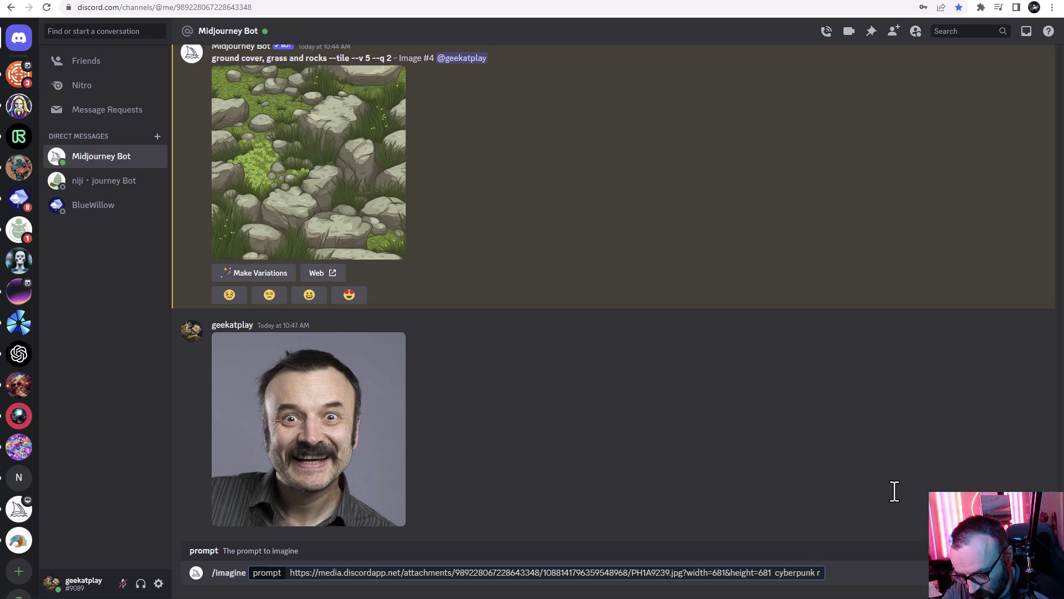
{"action": "type", "text": "obot"}
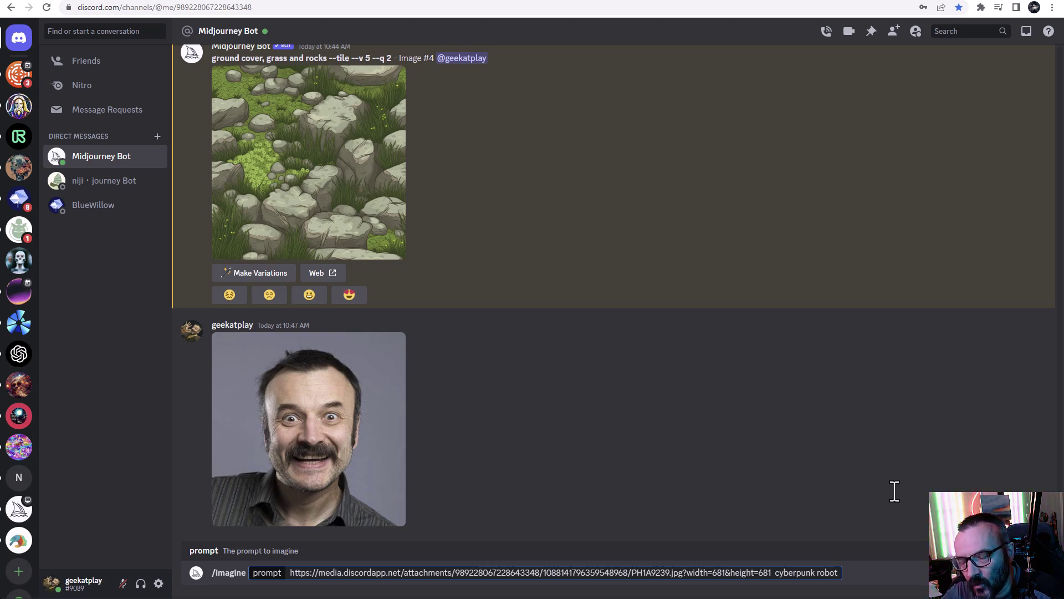
{"action": "key", "text": "Return"}
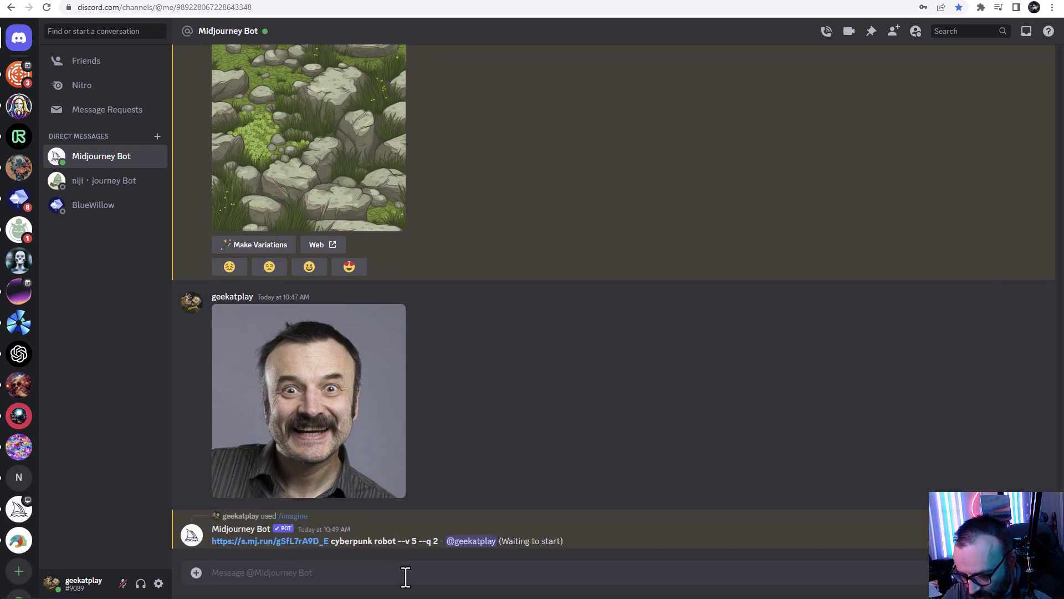
- Submit another /imagine request with the portrait link and "cyberpunk robot --iw 2"
{"action": "type", "text": "/imagine"}
{"action": "key", "text": "Tab"}
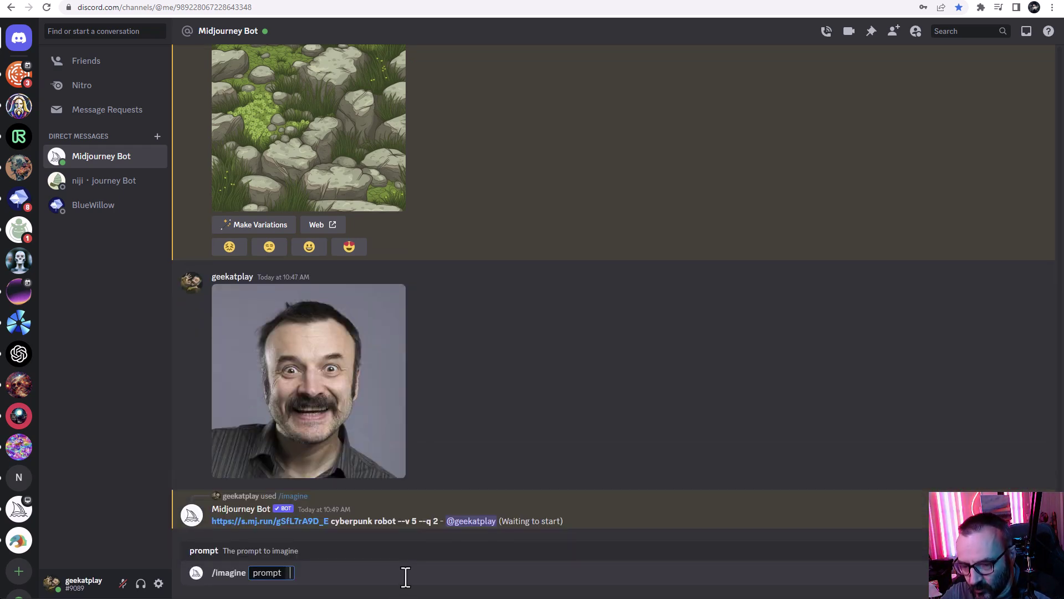
{"action": "key", "text": "ctrl+v"}
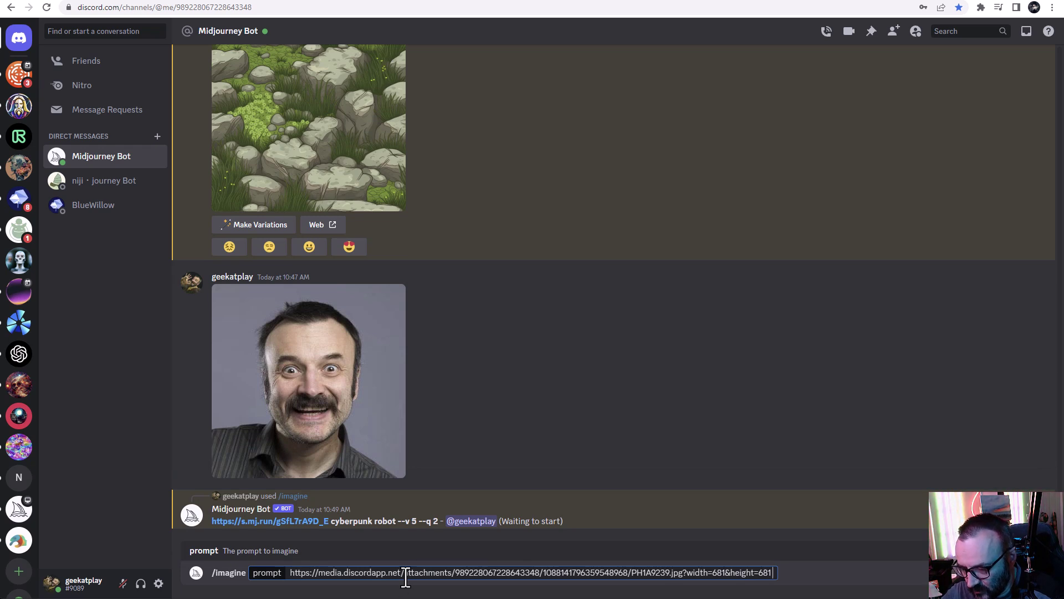
{"action": "type", "text": "cybe"}
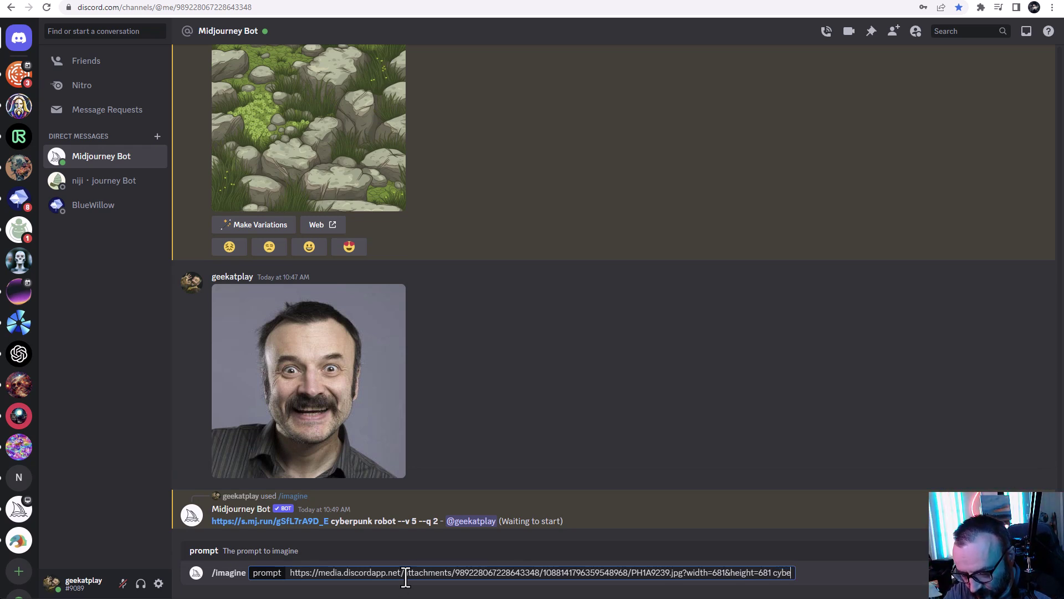
{"action": "type", "text": "rp"}
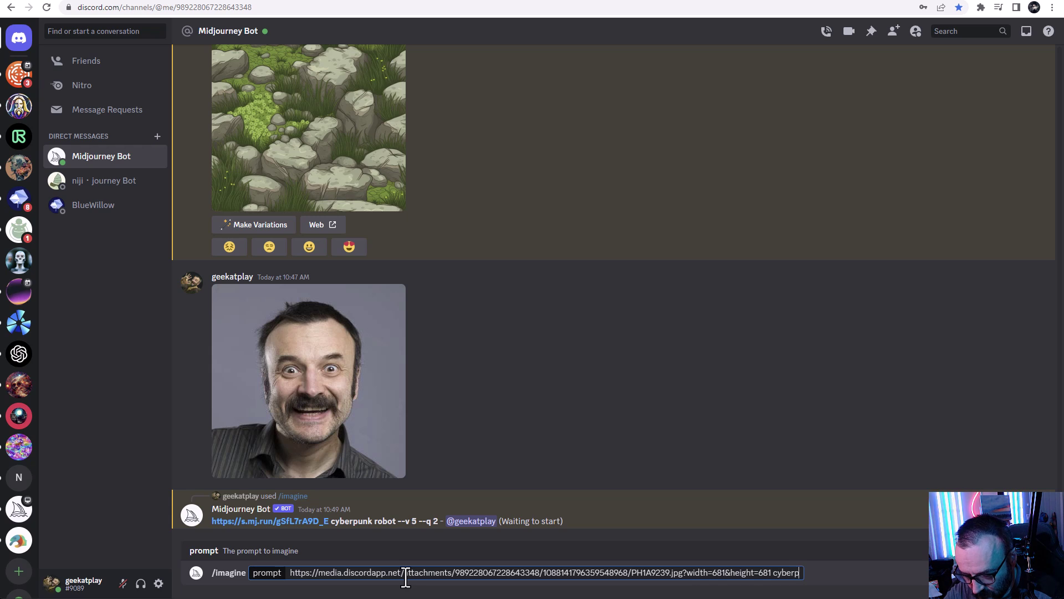
{"action": "type", "text": "unk robot"}
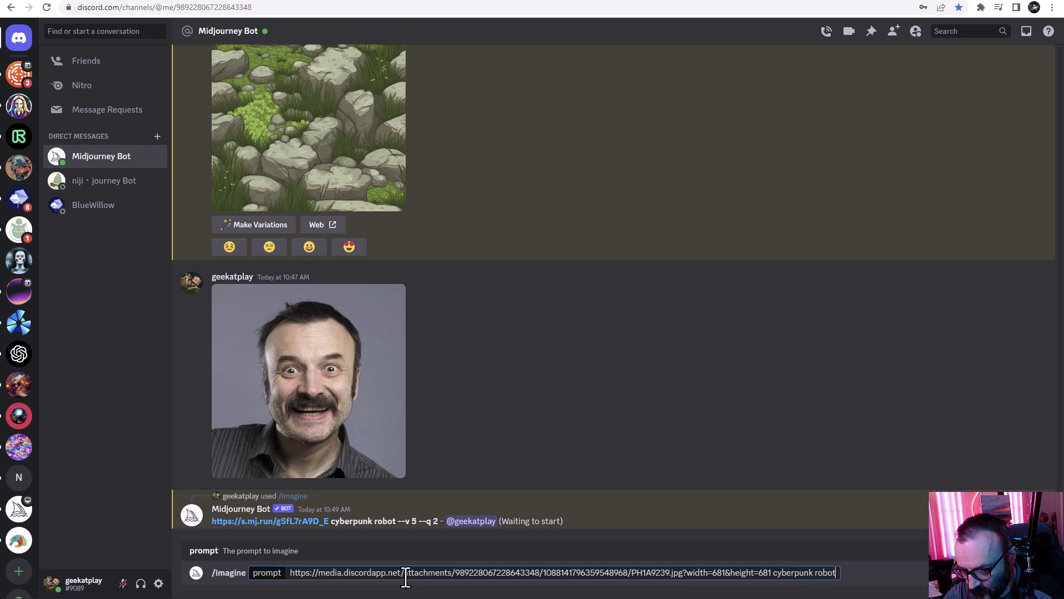
{"action": "type", "text": " --"}
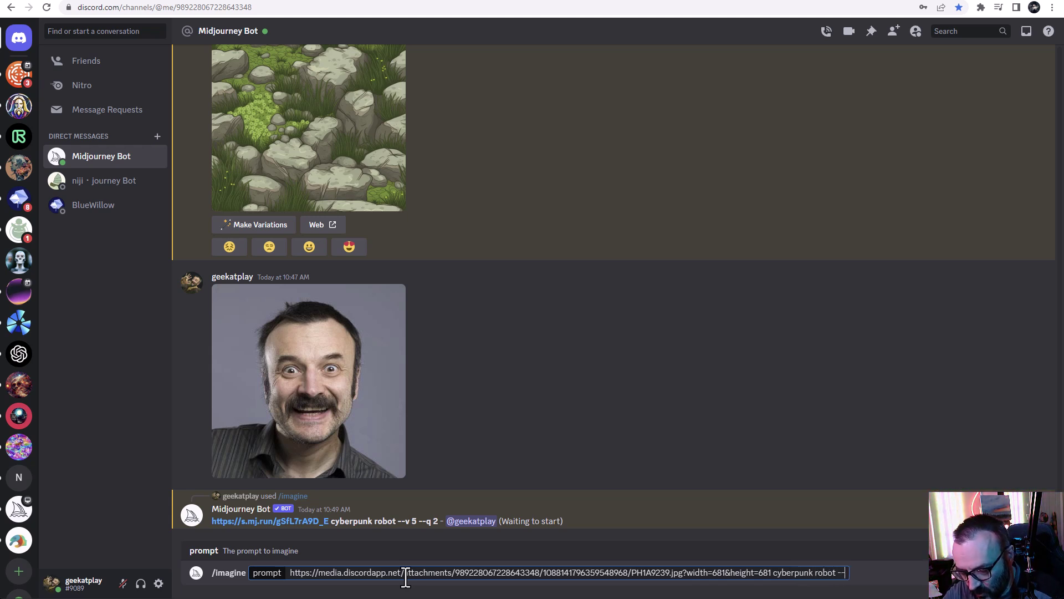
{"action": "type", "text": "i"}
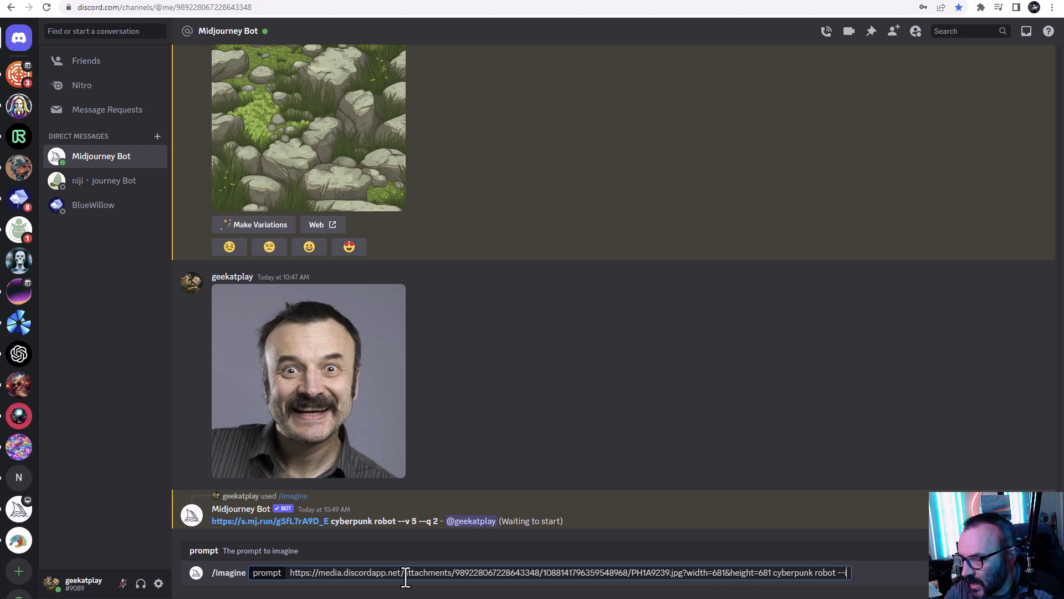
{"action": "type", "text": "w"}
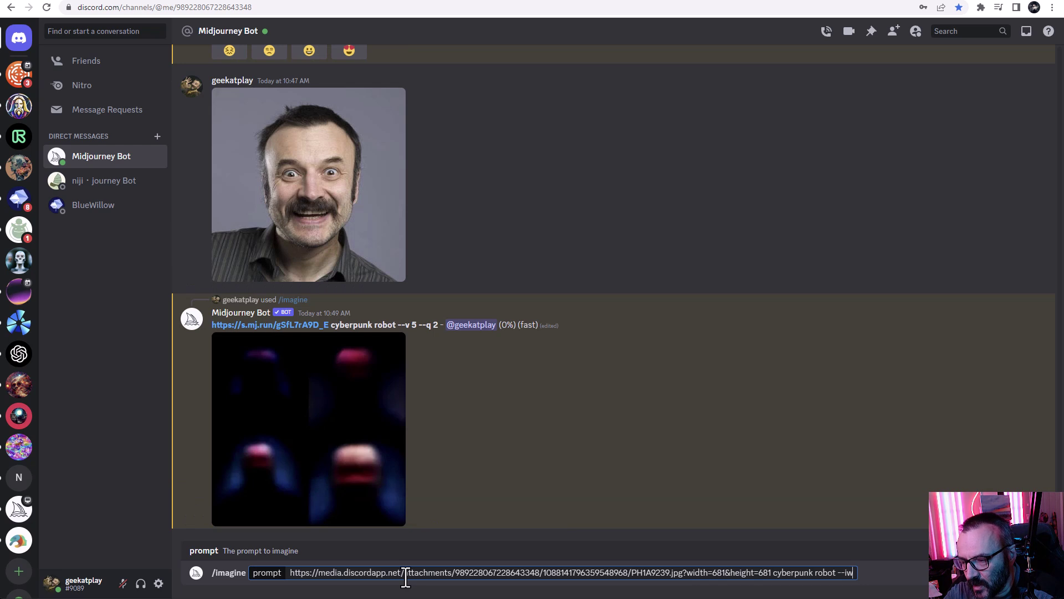
{"action": "type", "text": " 2"}
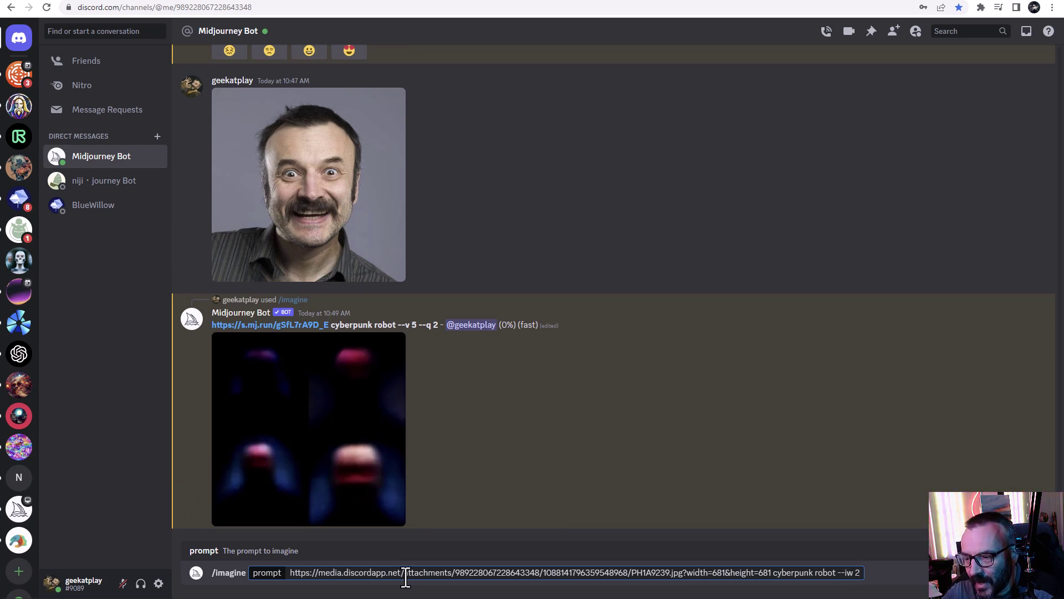
{"action": "key", "text": "Return"}
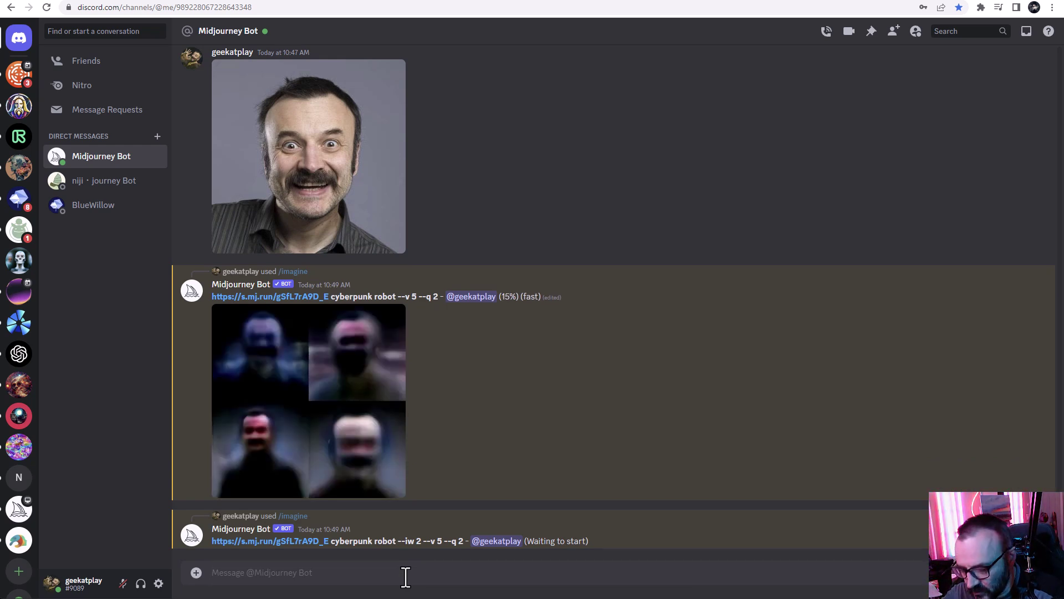
- Try to submit an /imagine request with the portrait link and "cyberpunk robot --iw 0.1"
{"action": "type", "text": "/im"}
{"action": "key", "text": "Tab"}
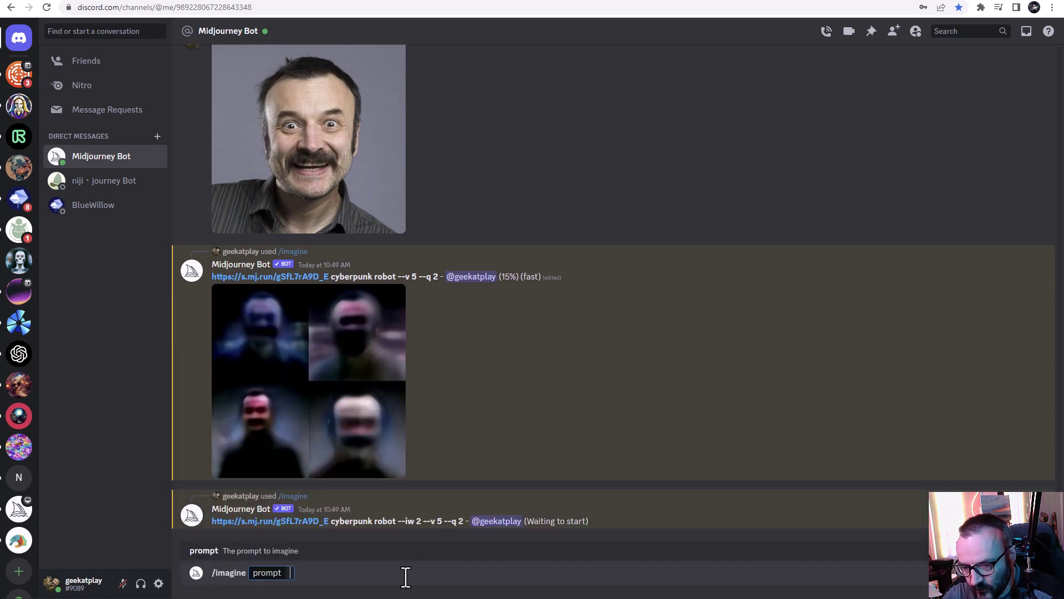
{"action": "key", "text": "ctrl+v"}
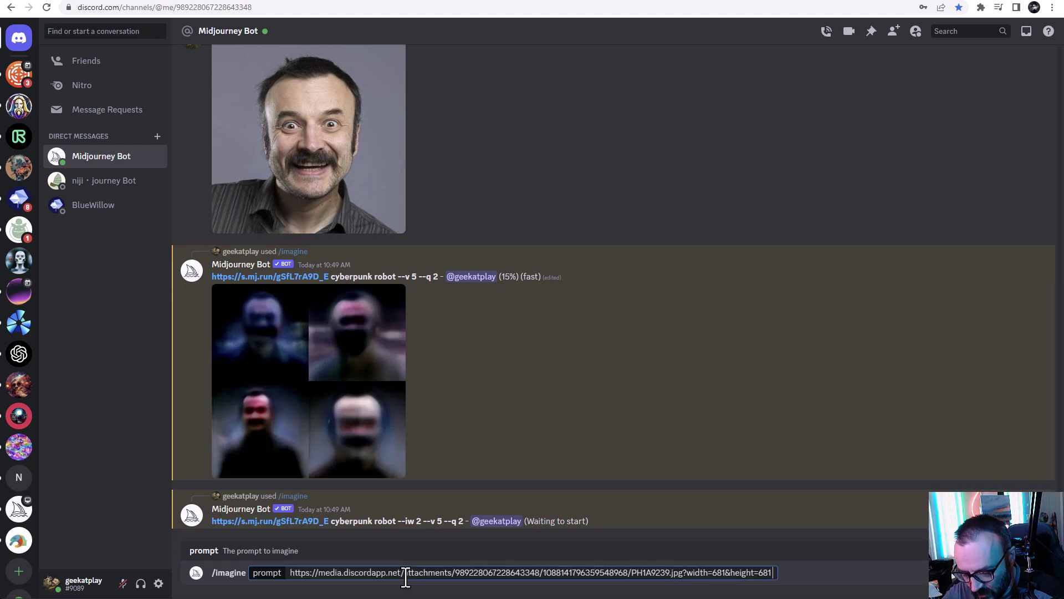
{"action": "type", "text": "cyberp"}
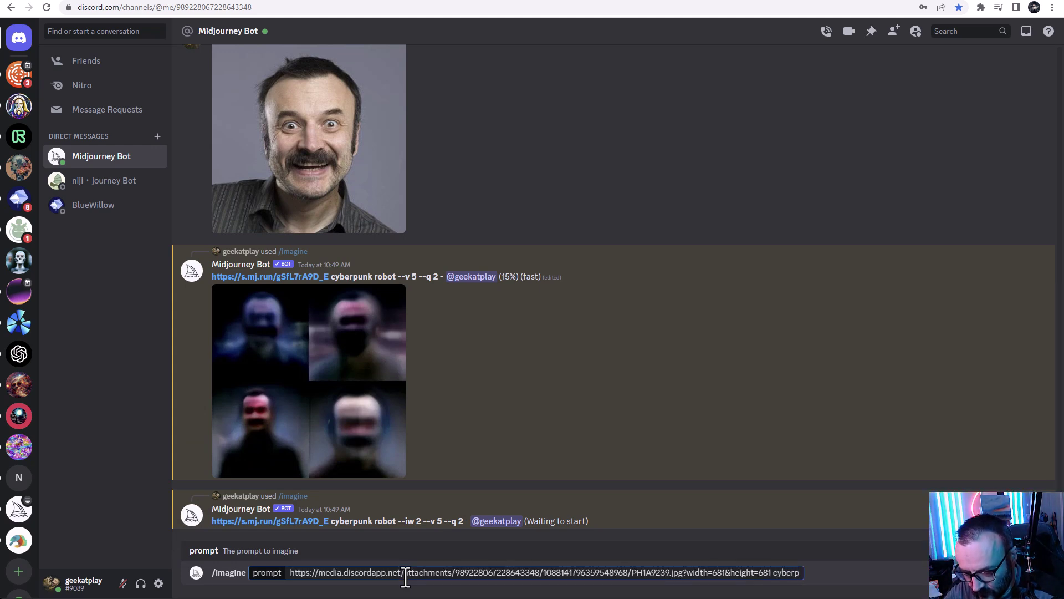
{"action": "type", "text": "unk robot "}
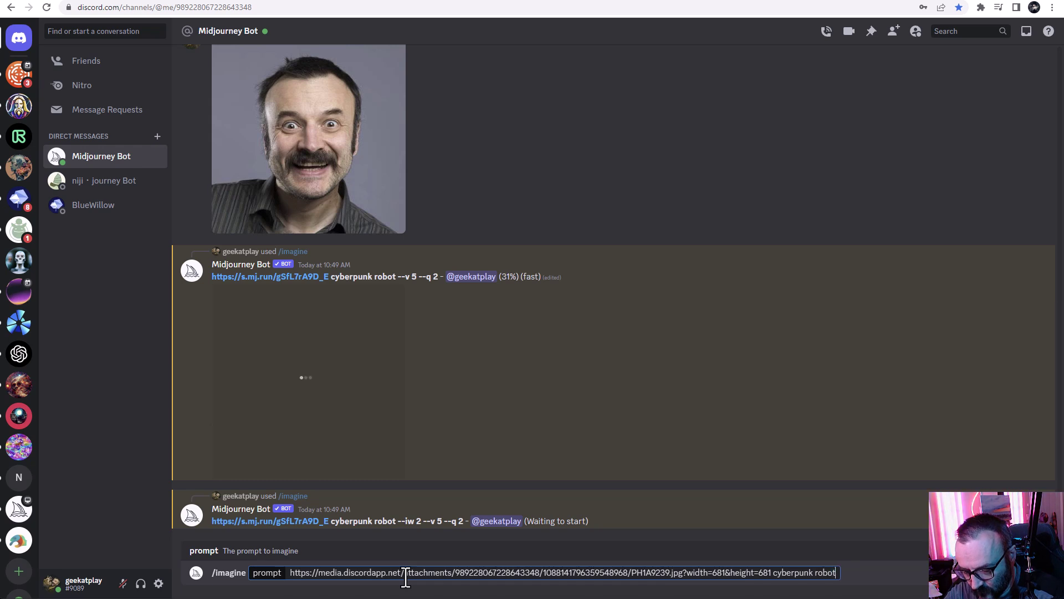
{"action": "type", "text": "--i"}
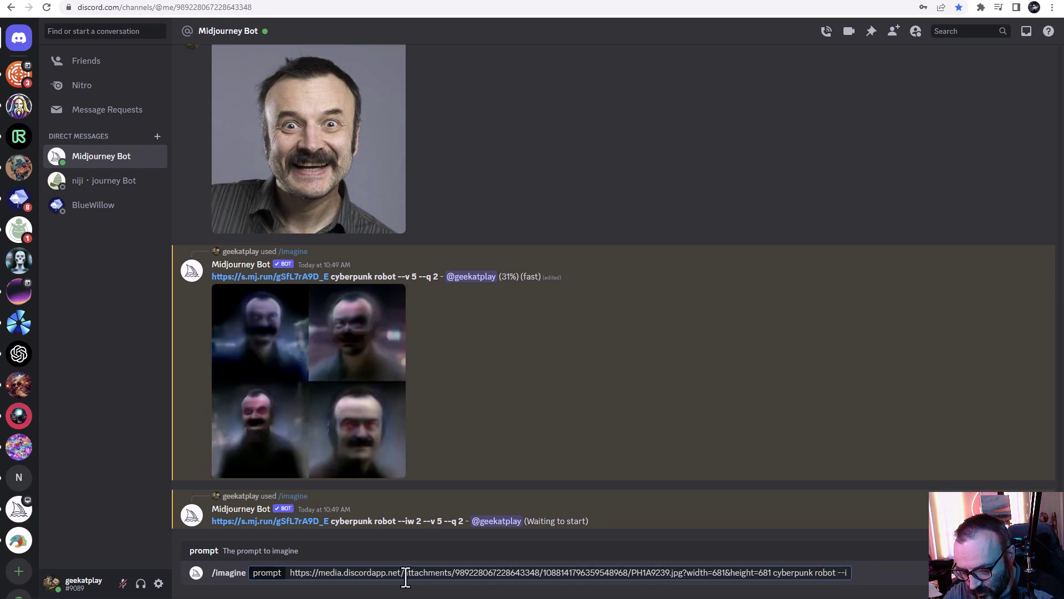
{"action": "type", "text": "w 0.1"}
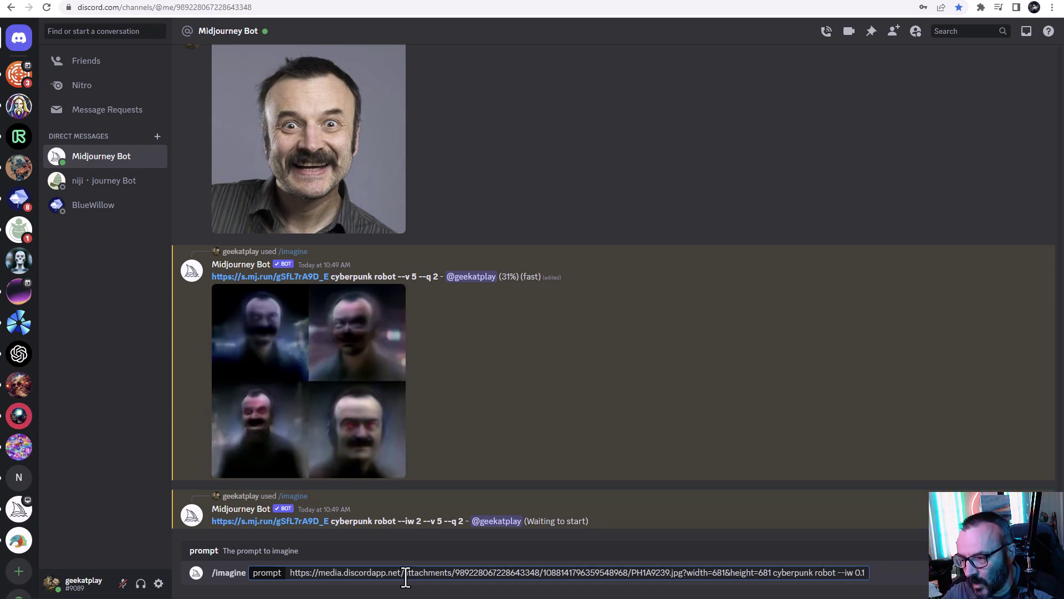
{"action": "key", "text": "Return"}
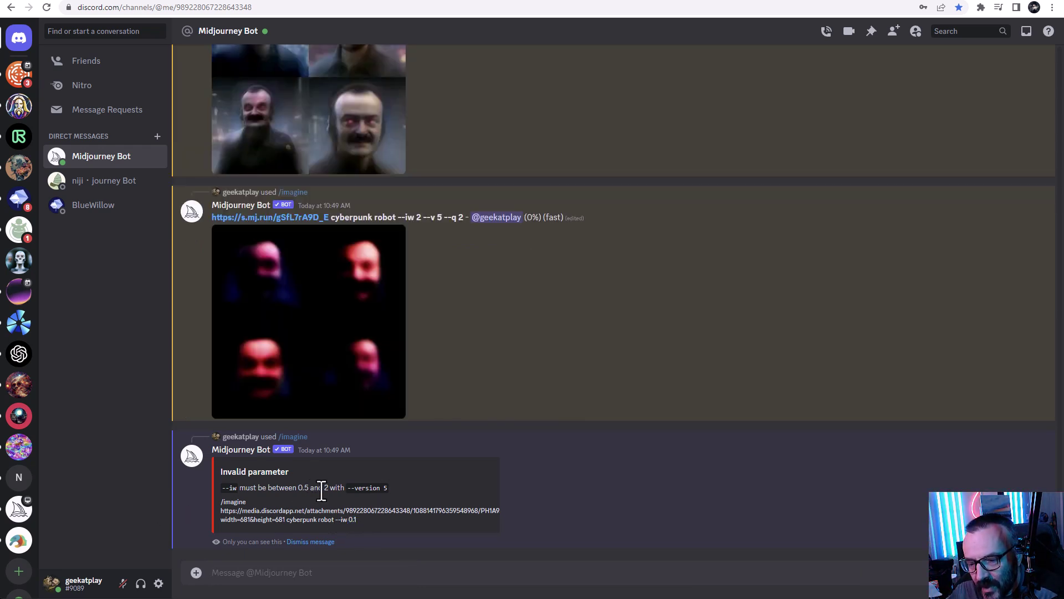
- Read the allowed --iw range in the bot's invalid parameter message
{"action": "left_click_drag", "start_coordinate": [319, 488], "coordinate": [331, 487]}
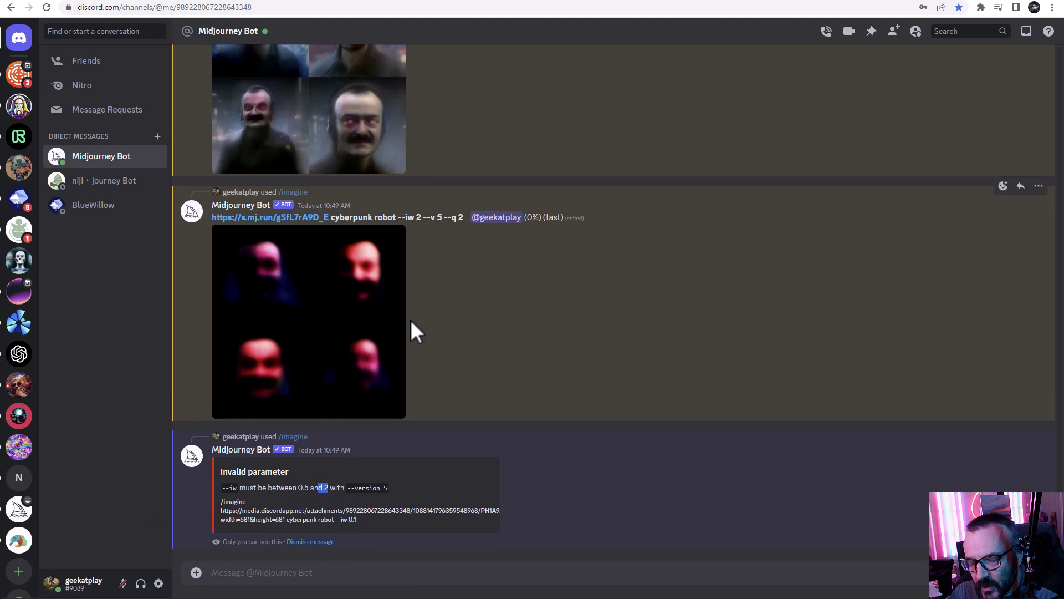
{"action": "left_click", "coordinate": [283, 481]}
{"action": "left_click_drag", "start_coordinate": [303, 489], "coordinate": [316, 490]}
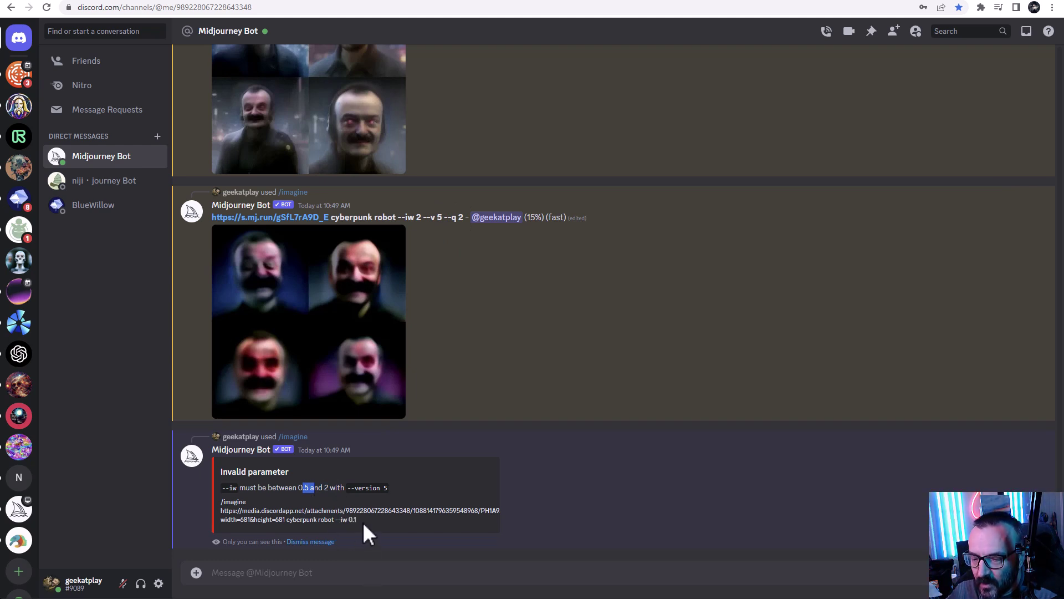
{"action": "left_click_drag", "start_coordinate": [362, 521], "coordinate": [309, 591]}
- Submit an /imagine request with the copied portrait link and "cyberpunk robot --iw 0.5"
{"action": "left_click", "coordinate": [316, 573]}
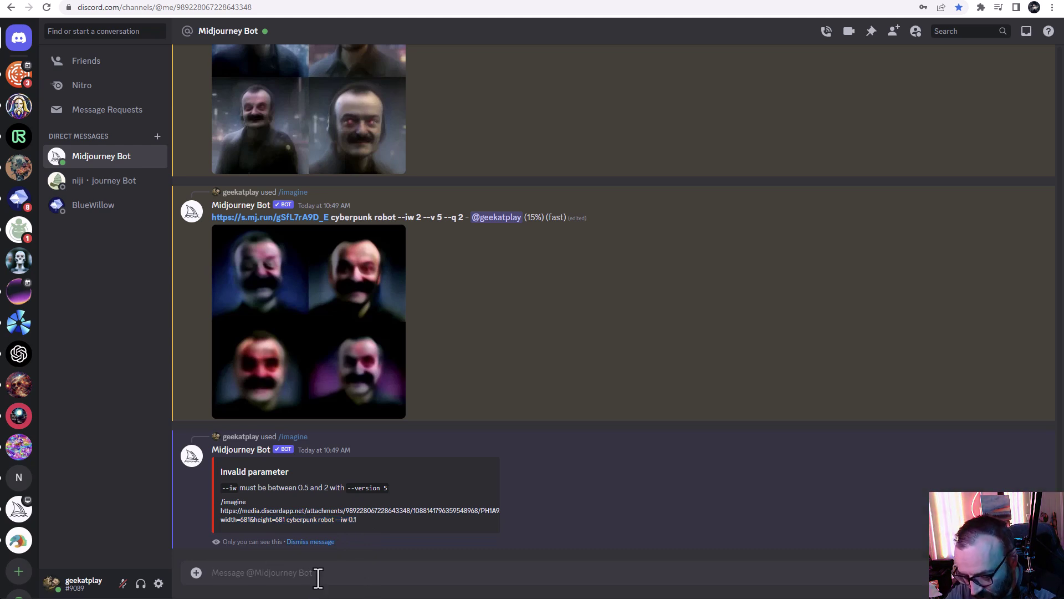
{"action": "type", "text": "/im"}
{"action": "key", "text": "Tab"}
{"action": "key", "text": "ctrl+v"}
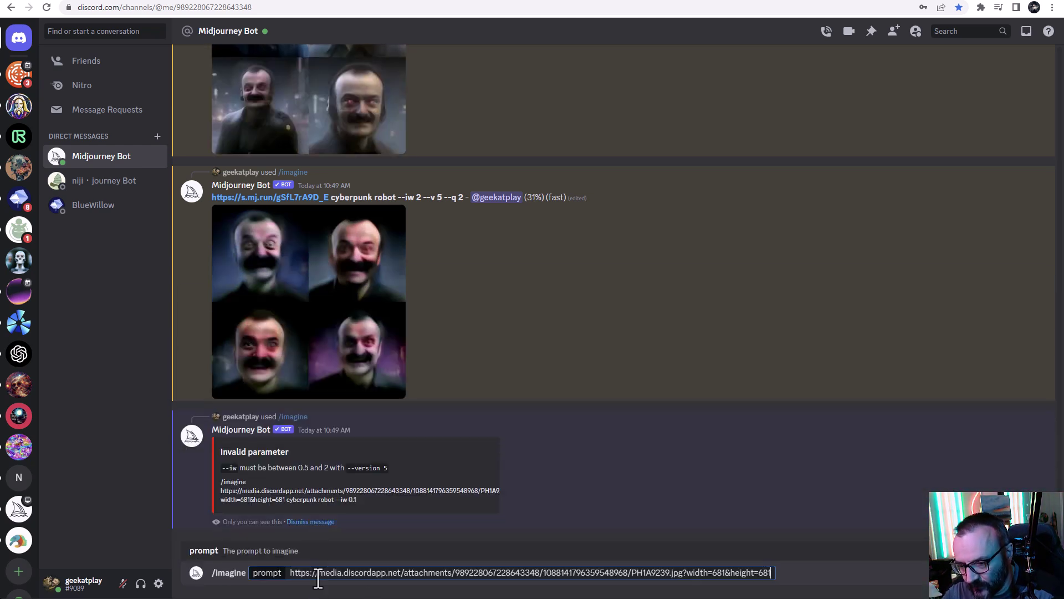
{"action": "type", "text": "cyber"}
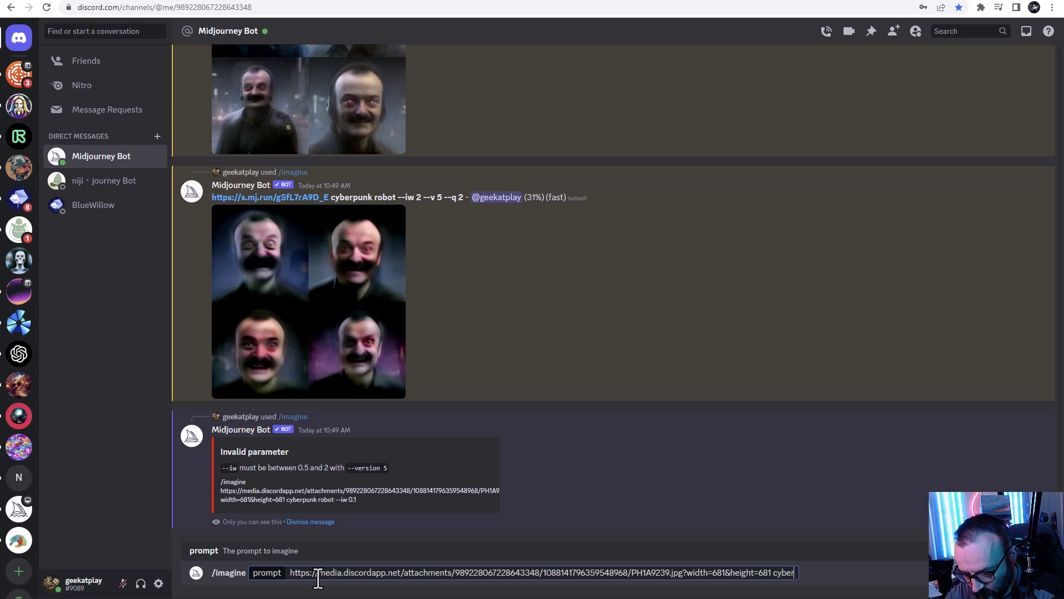
{"action": "type", "text": "punk"}
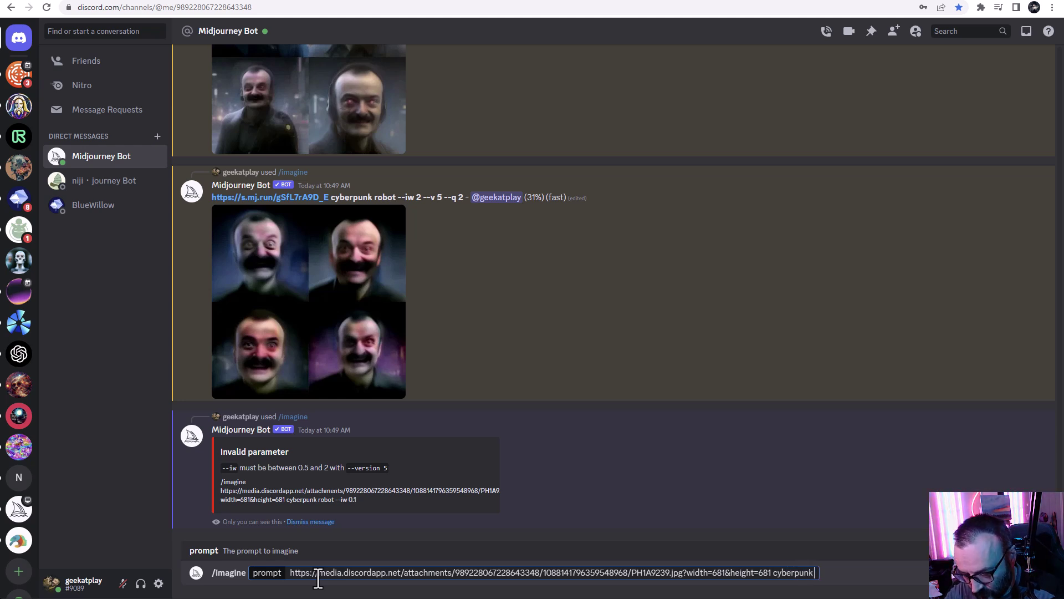
{"action": "type", "text": " robot --"}
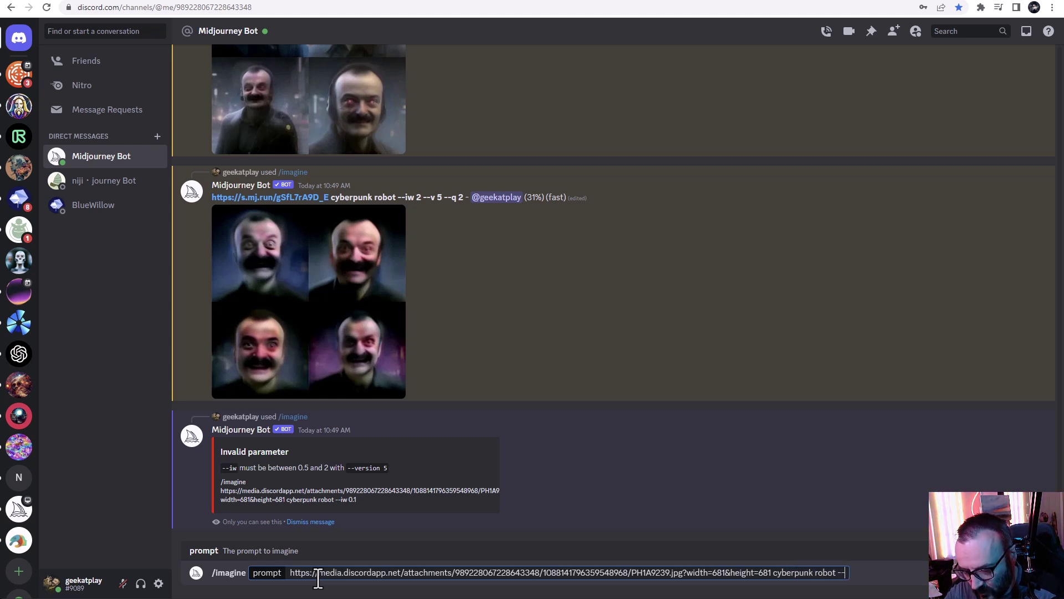
{"action": "type", "text": "iw"}
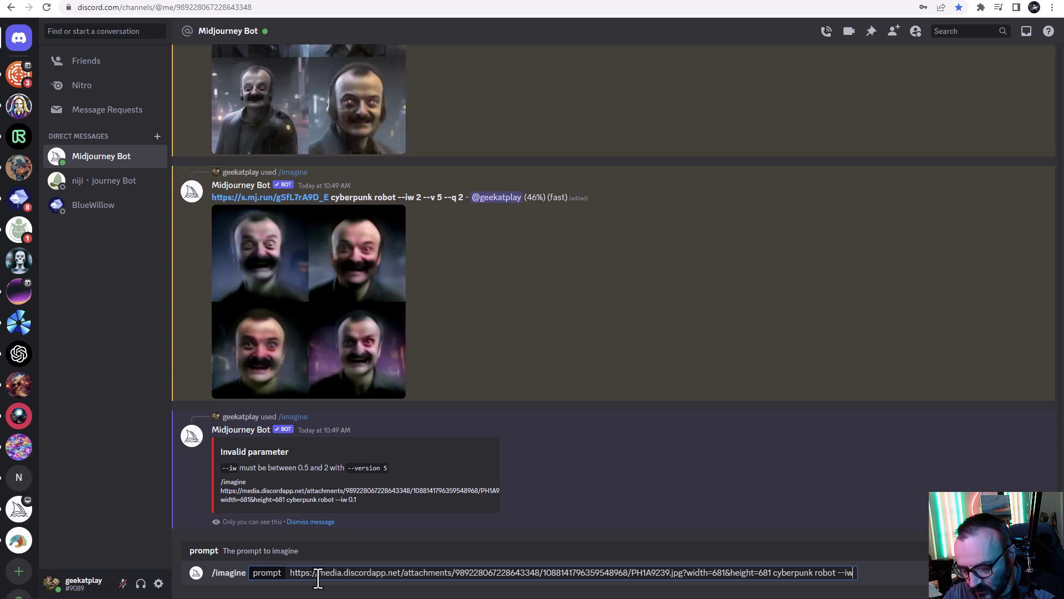
{"action": "type", "text": " 0.5"}
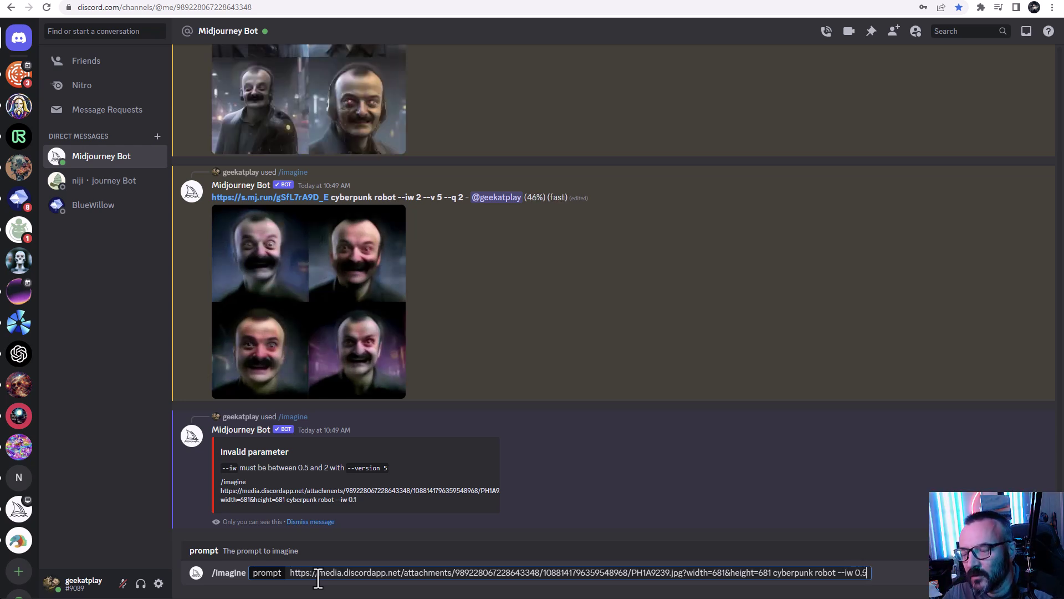
{"action": "key", "text": "Return"}
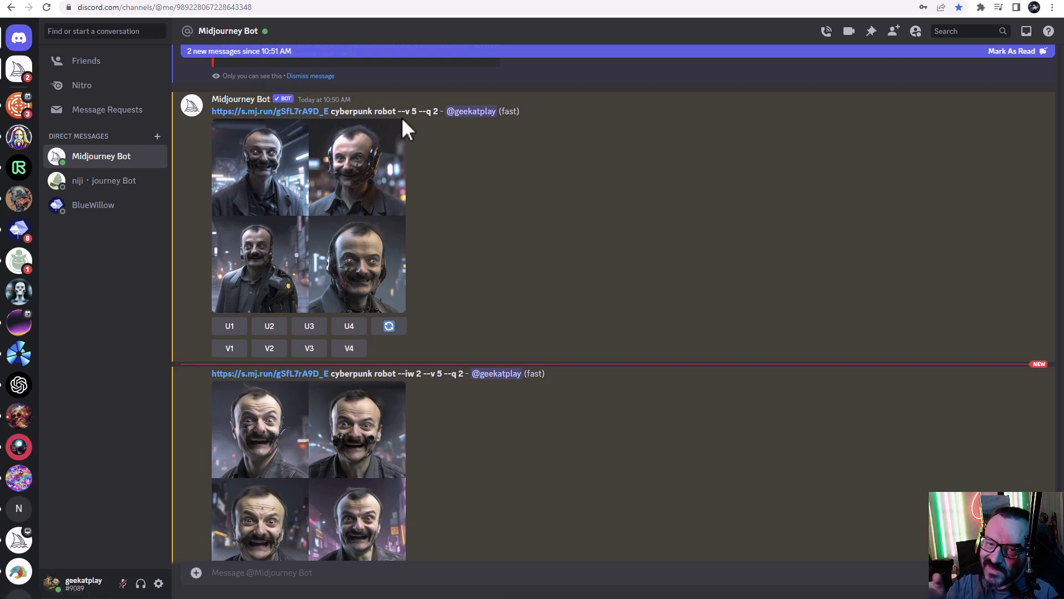
- Compare the enlarged cyberpunk robot grids made with the default image weight and with --iw 2
{"action": "left_click", "coordinate": [327, 166]}
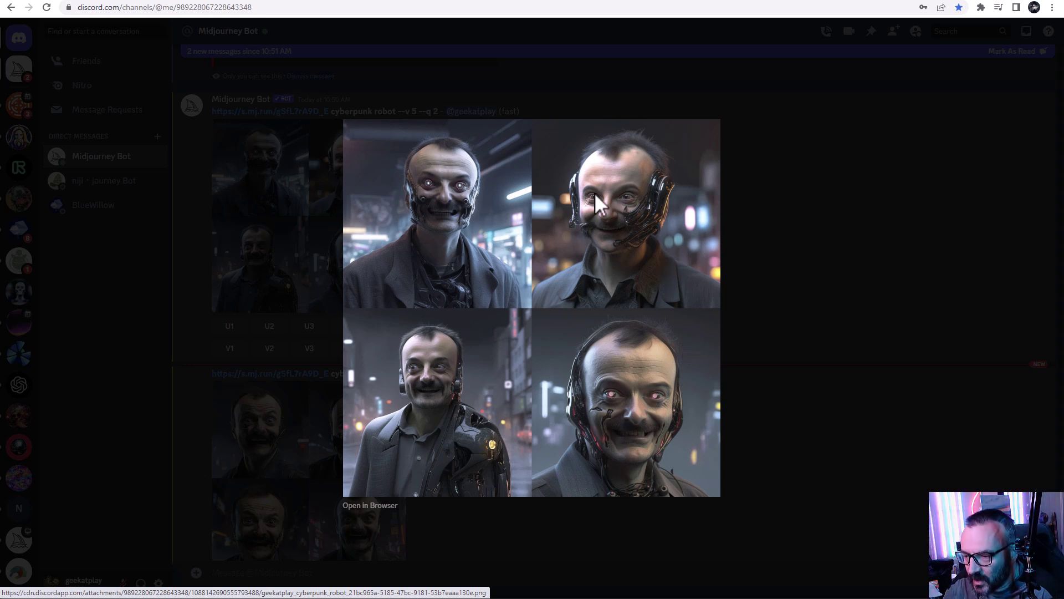
{"action": "left_click", "coordinate": [836, 250]}
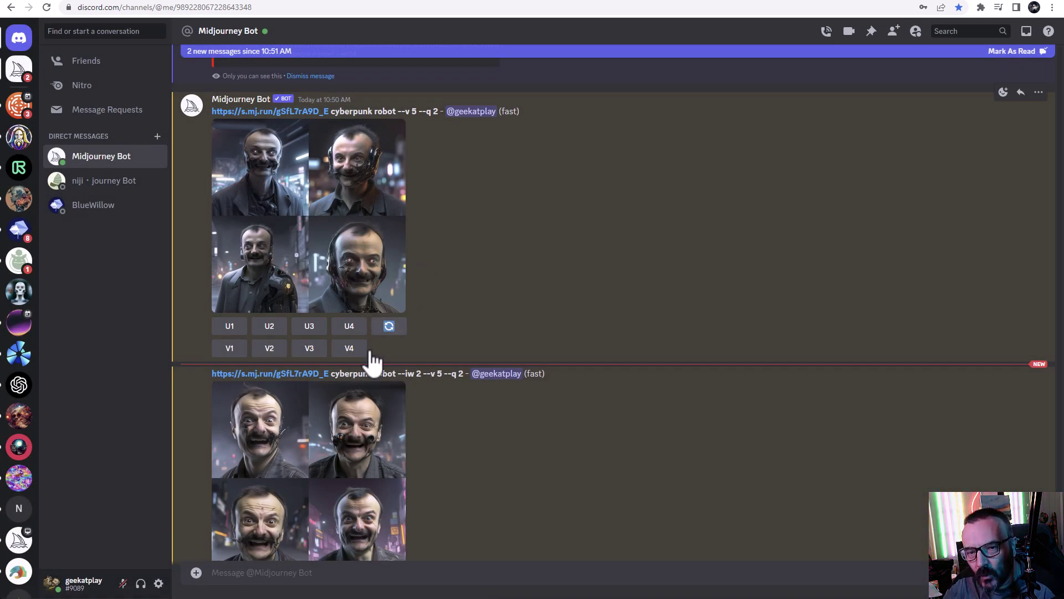
{"action": "left_click", "coordinate": [314, 467]}
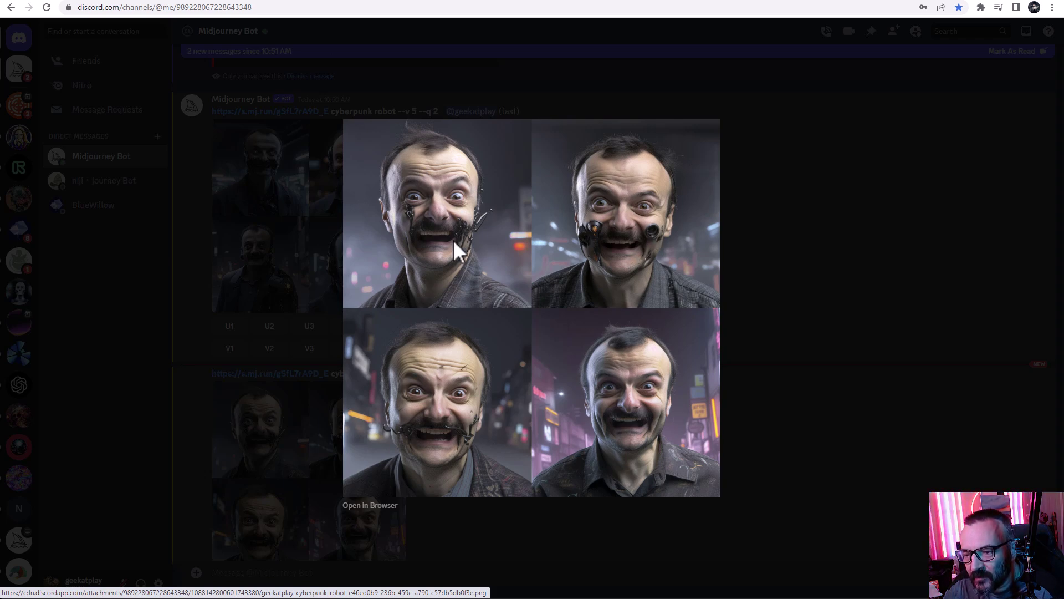
{"action": "left_click", "coordinate": [809, 290]}
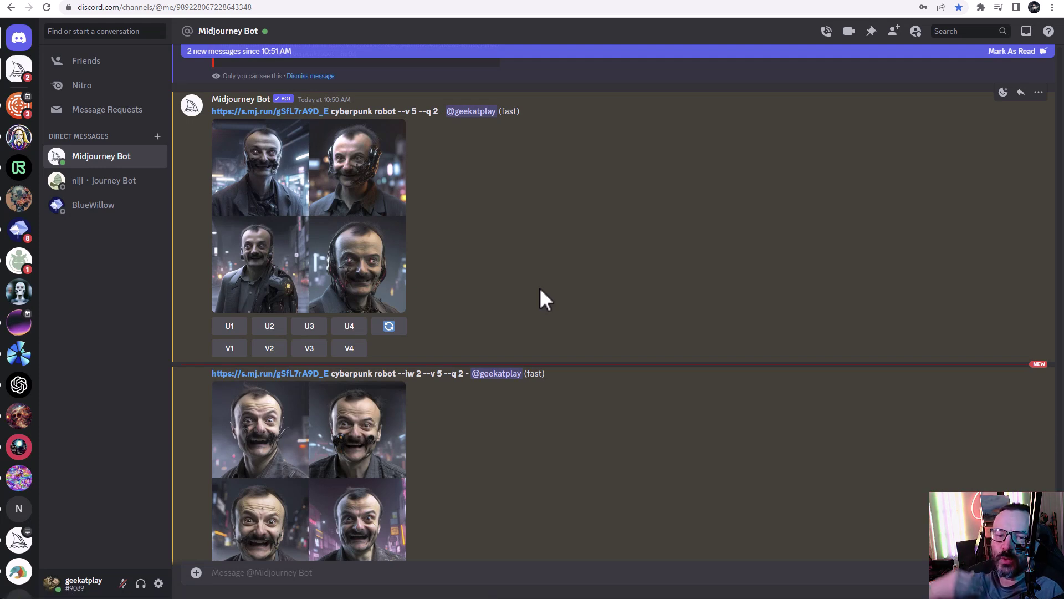
{"action": "scroll", "coordinate": [438, 261], "scroll_direction": "down", "scroll_amount": 5}
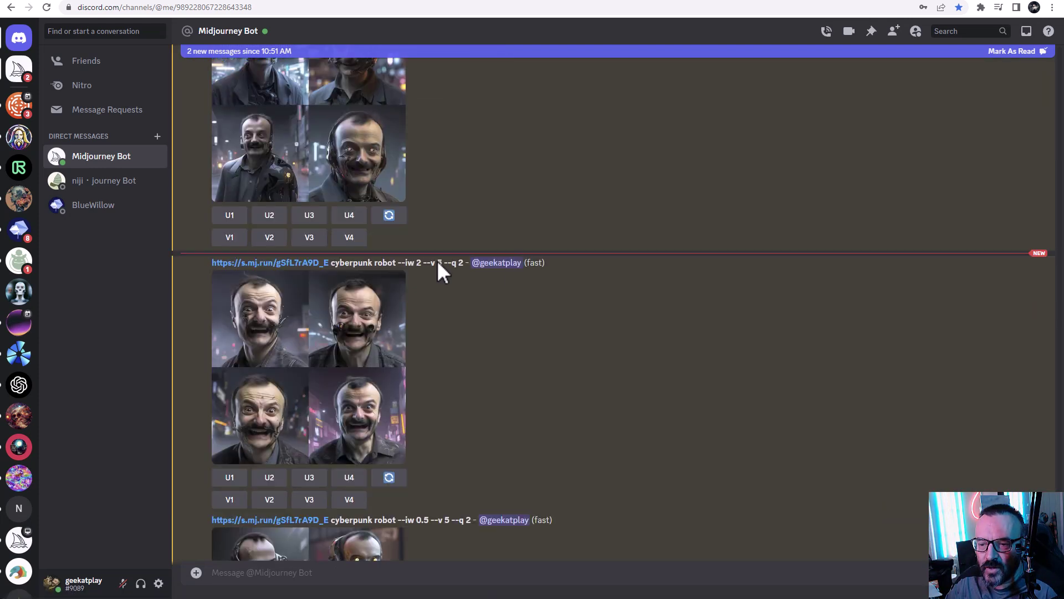
{"action": "left_click", "coordinate": [344, 440]}
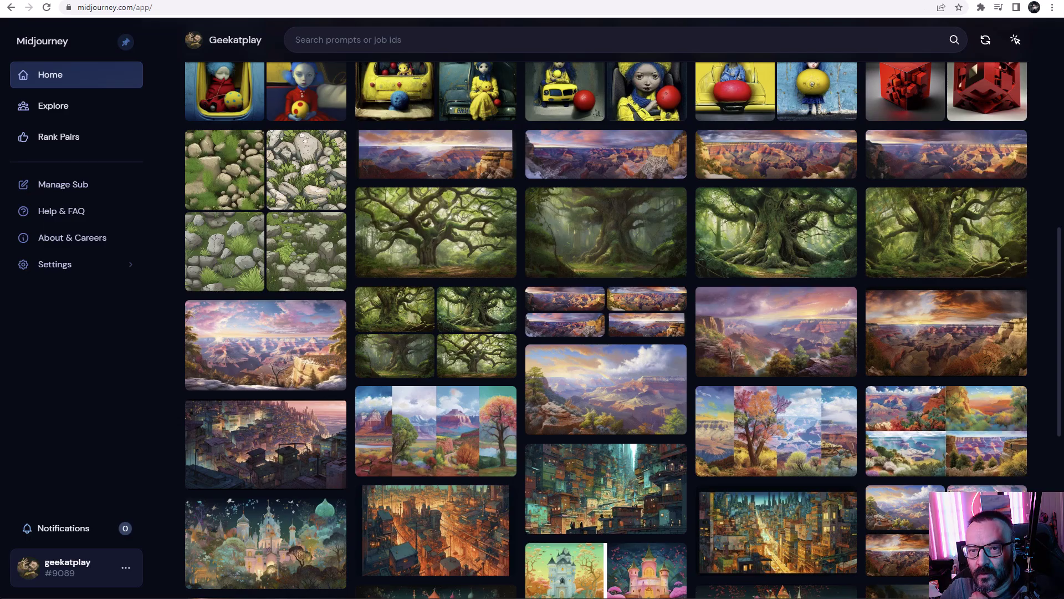
- Browse the past generations in the Midjourney website gallery, loading more of the older images
{"action": "mouse_move", "coordinate": [554, 280]}
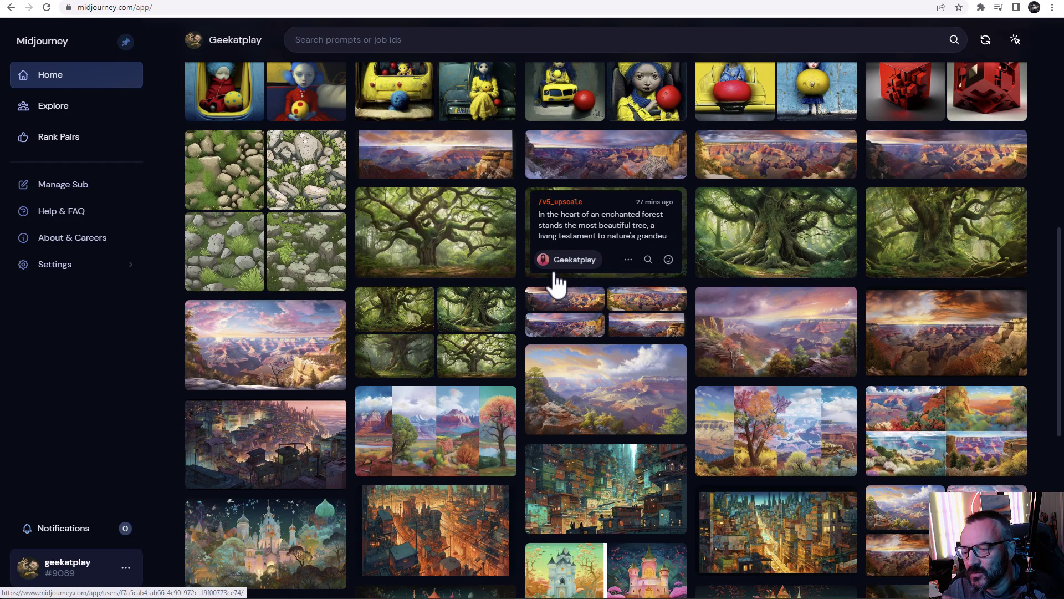
{"action": "scroll", "coordinate": [665, 444], "scroll_direction": "down", "scroll_amount": 4}
{"action": "mouse_move", "coordinate": [676, 313]}
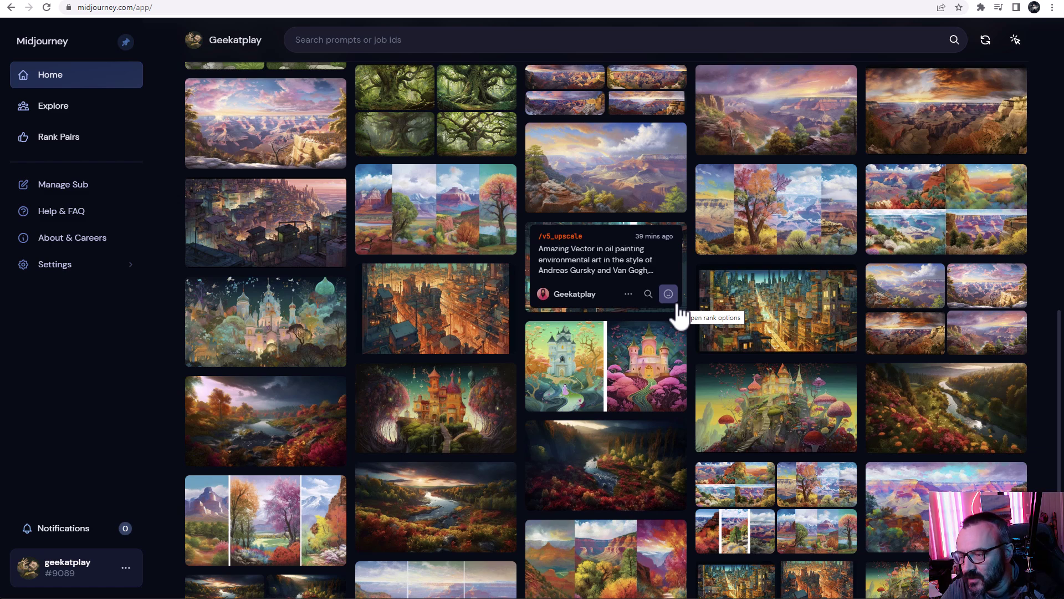
{"action": "scroll", "coordinate": [688, 313], "scroll_direction": "down", "scroll_amount": 4}
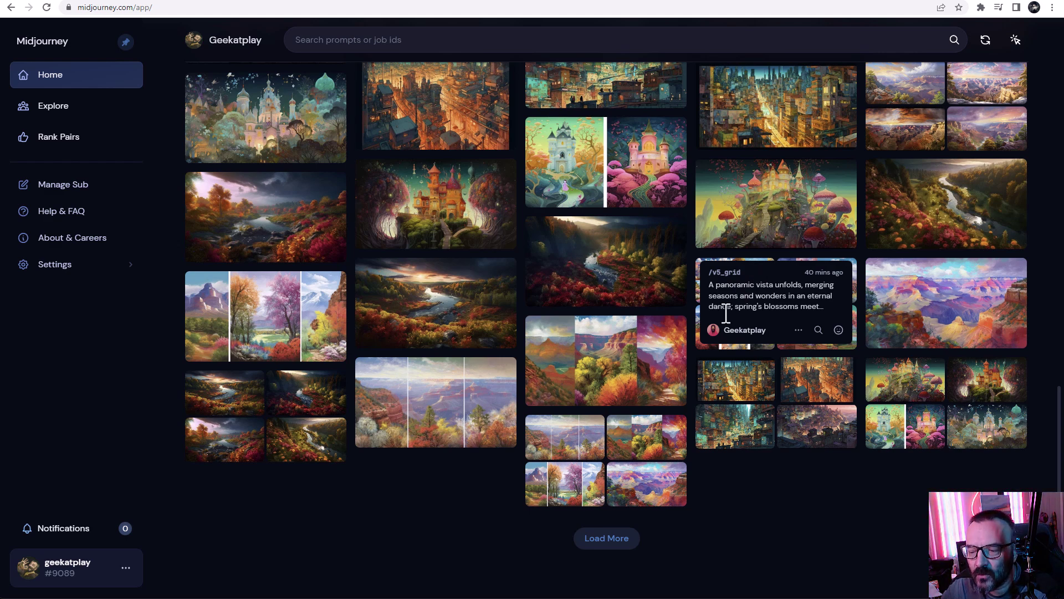
{"action": "left_click", "coordinate": [610, 538]}
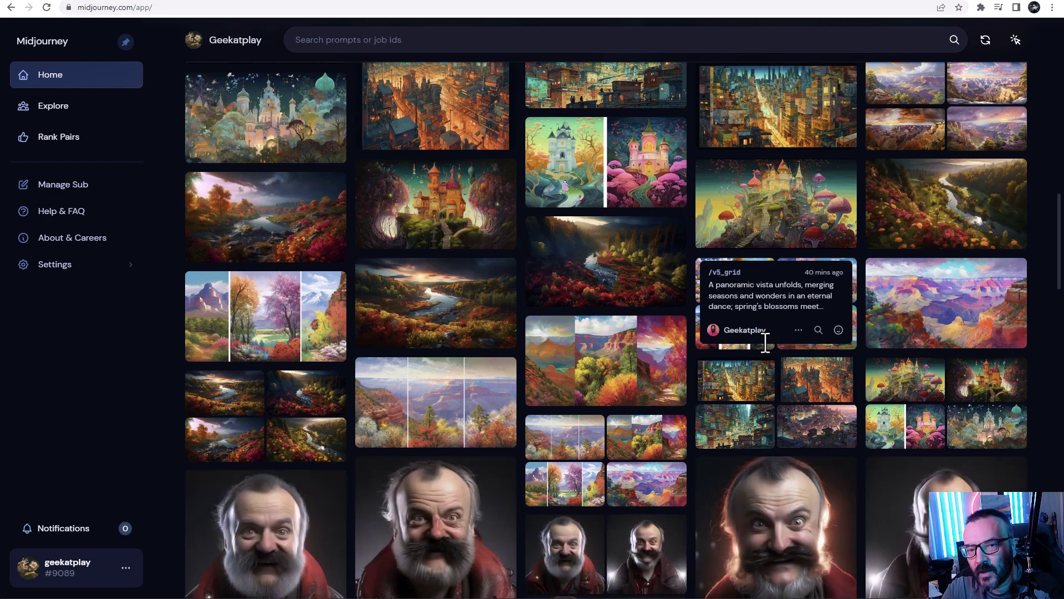
{"action": "scroll", "coordinate": [764, 342], "scroll_direction": "down", "scroll_amount": 10}
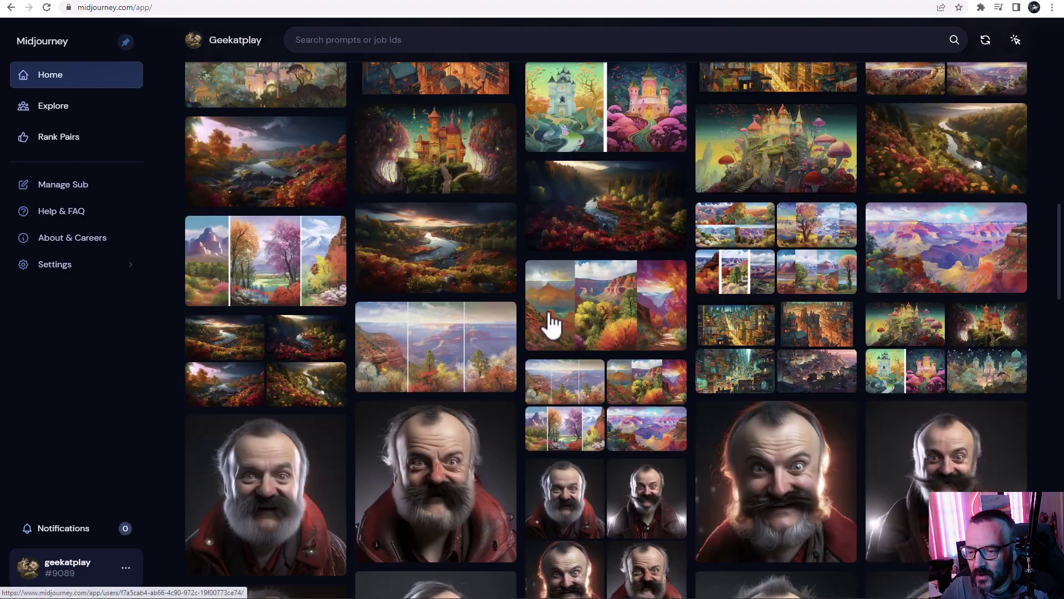
{"action": "scroll", "coordinate": [615, 388], "scroll_direction": "down", "scroll_amount": 15}
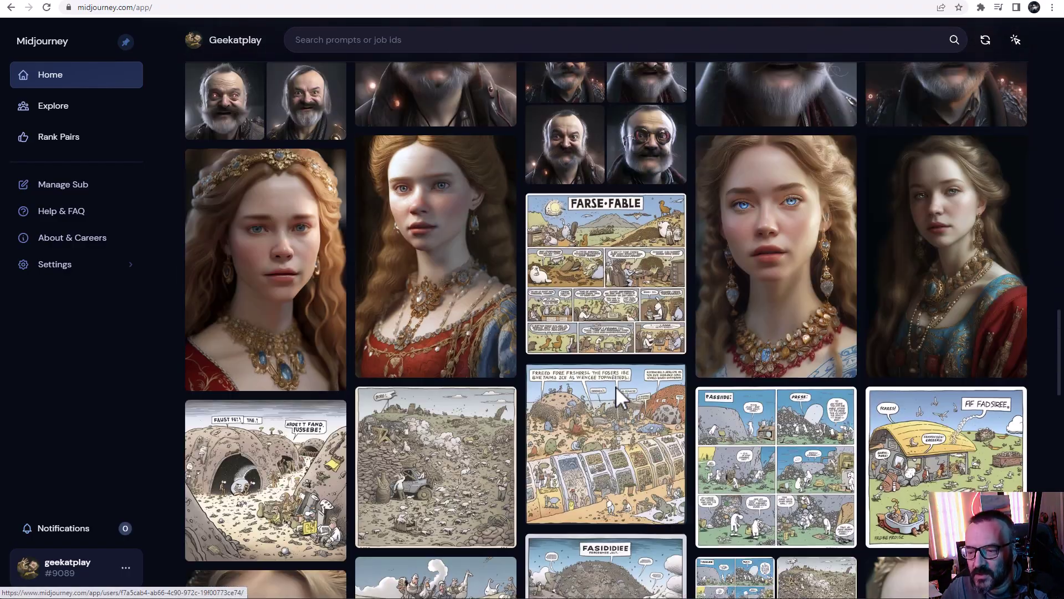
{"action": "scroll", "coordinate": [616, 394], "scroll_direction": "down", "scroll_amount": 1}
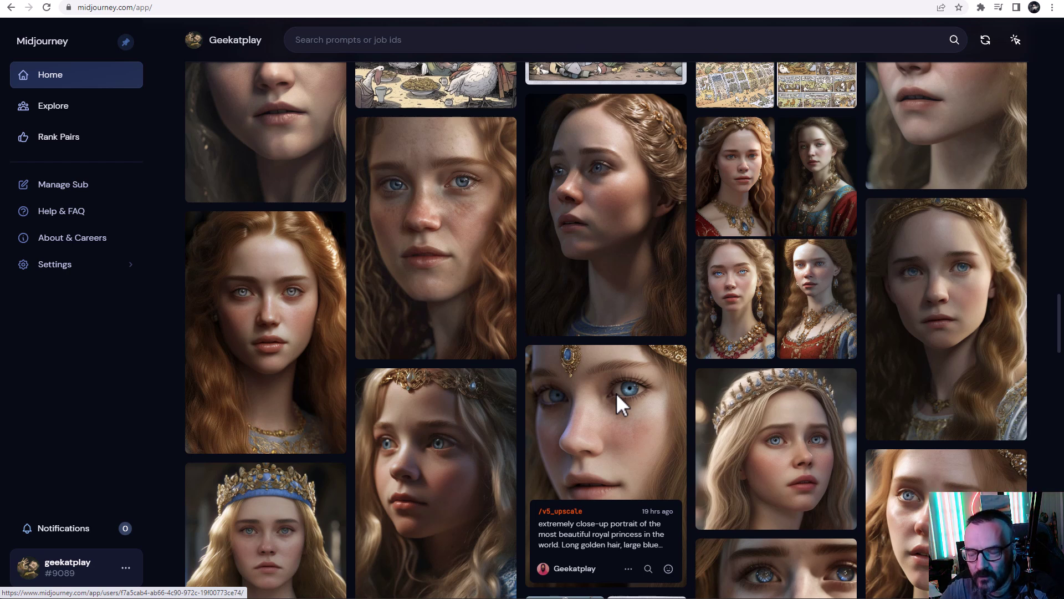
{"action": "mouse_move", "coordinate": [791, 277]}
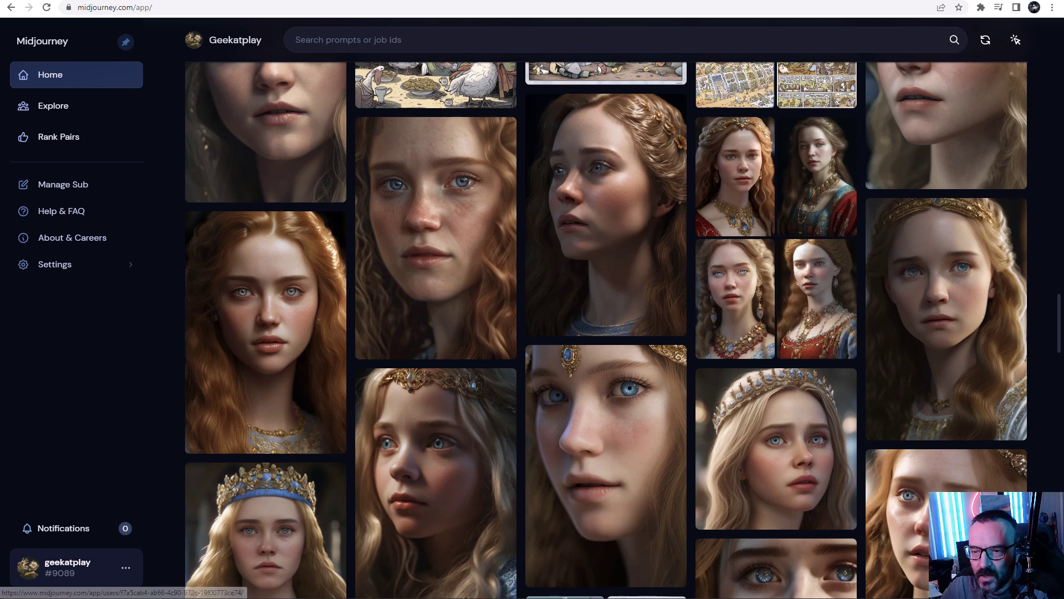
- Check the --iw 0.5 result grid in the Discord chat and return to the newest images in the Midjourney web gallery
{"action": "left_click", "coordinate": [248, 1]}
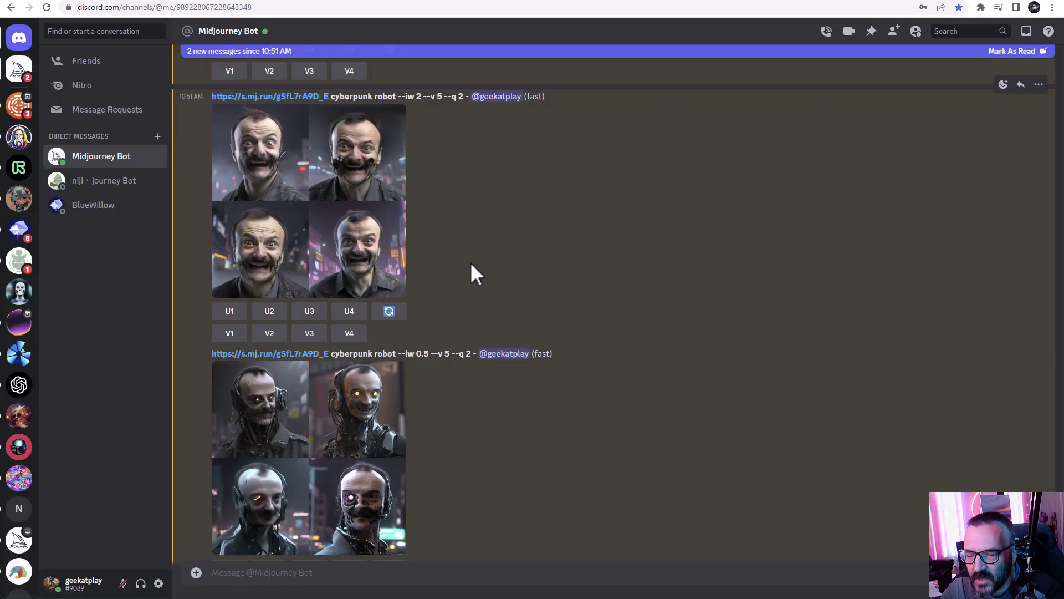
{"action": "scroll", "coordinate": [470, 261], "scroll_direction": "down", "scroll_amount": 2}
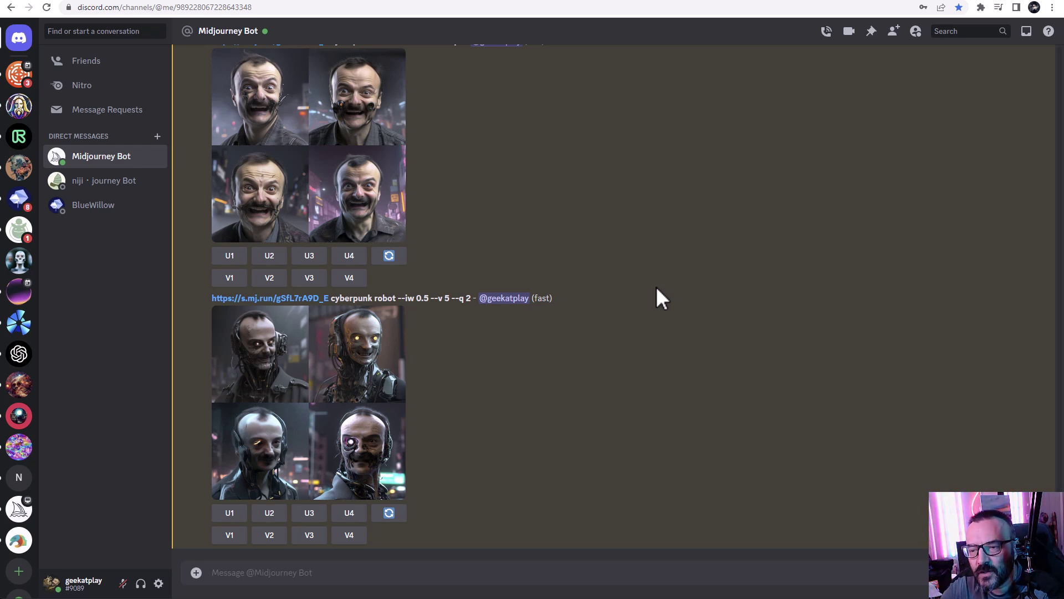
{"action": "left_click", "coordinate": [317, 3]}
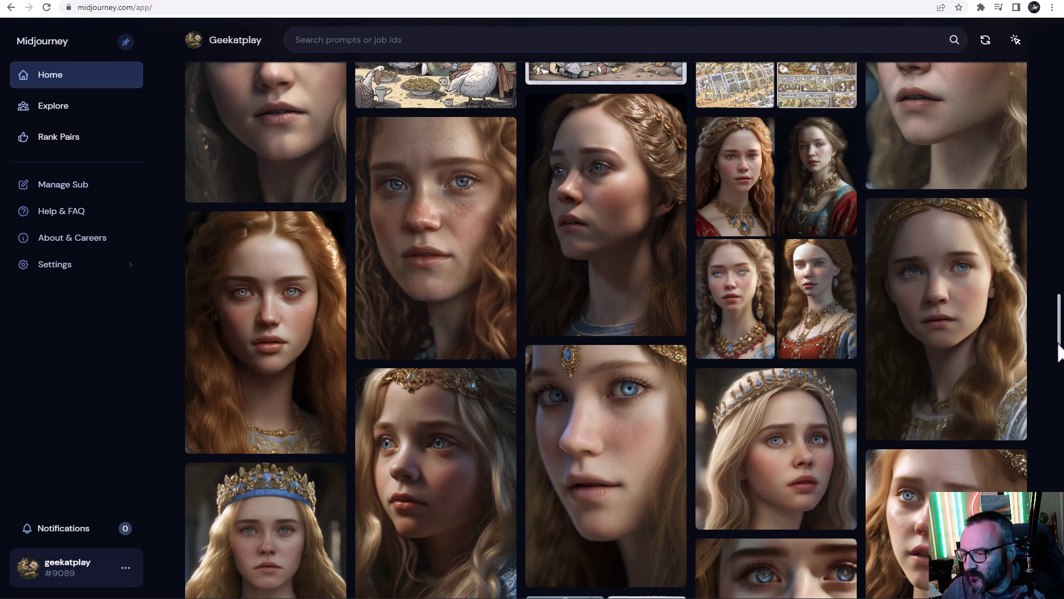
{"action": "scroll", "coordinate": [1051, 158], "scroll_direction": "up", "scroll_amount": 7}
{"action": "scroll", "coordinate": [1043, 144], "scroll_direction": "up", "scroll_amount": 10}
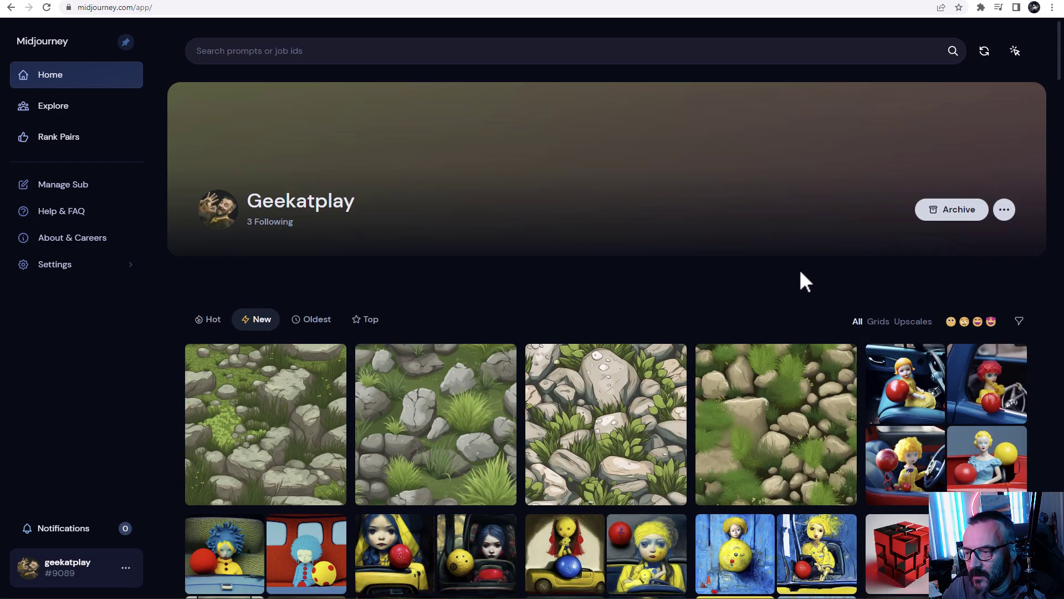
{"action": "scroll", "coordinate": [799, 269], "scroll_direction": "down", "scroll_amount": 3}
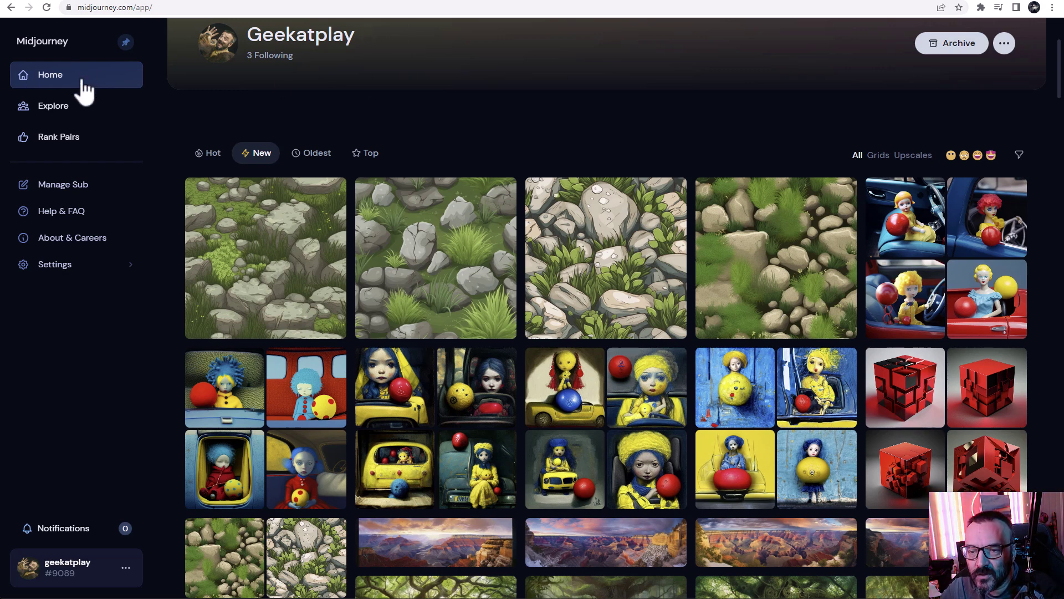
{"action": "mouse_move", "coordinate": [1028, 289]}
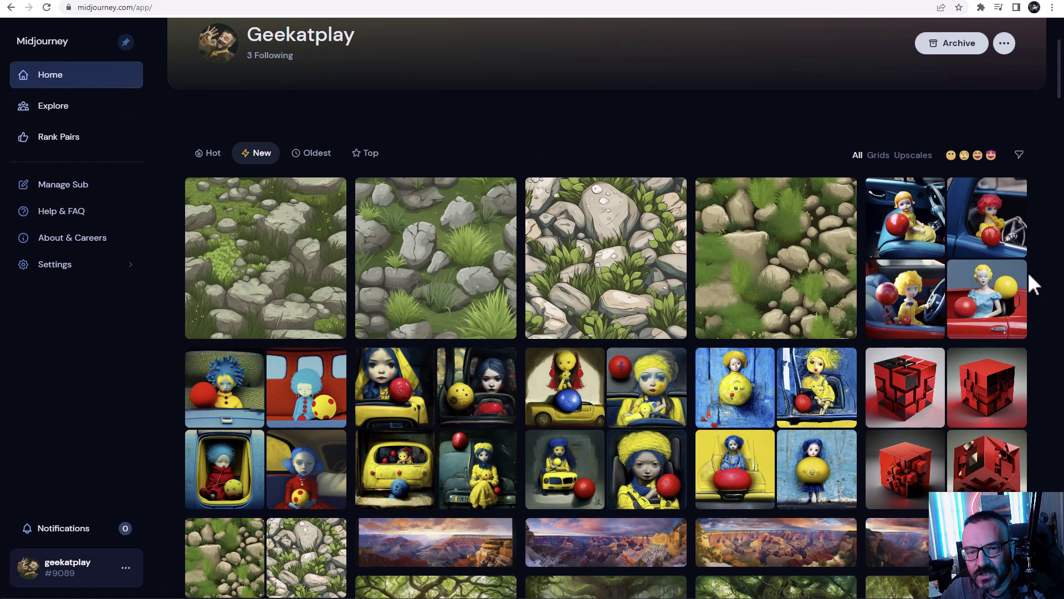
- Look through the Max Height choices in the web gallery's layout options
{"action": "left_click", "coordinate": [55, 265]}
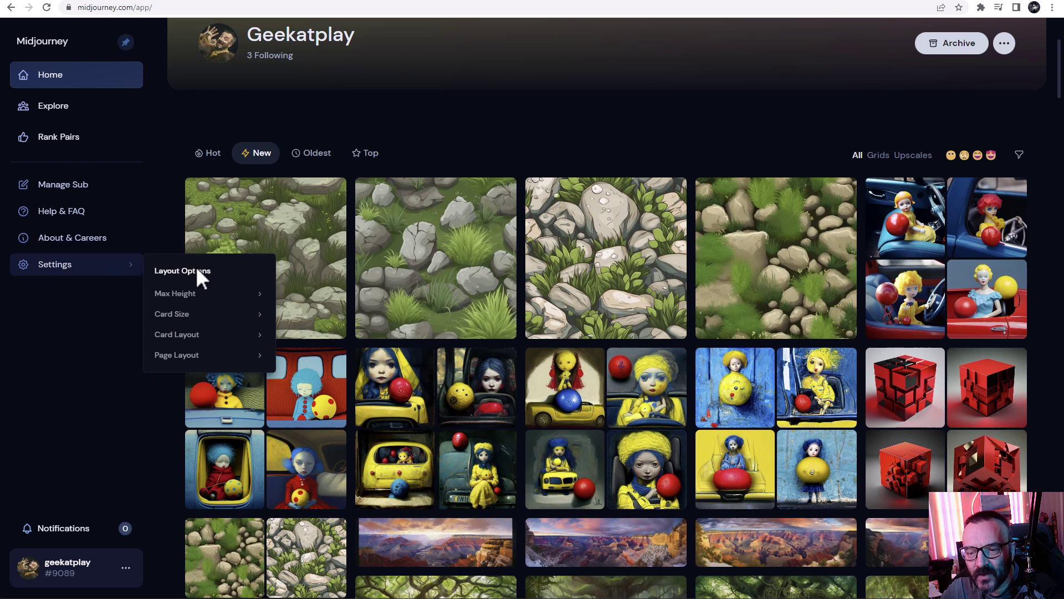
{"action": "left_click", "coordinate": [197, 300]}
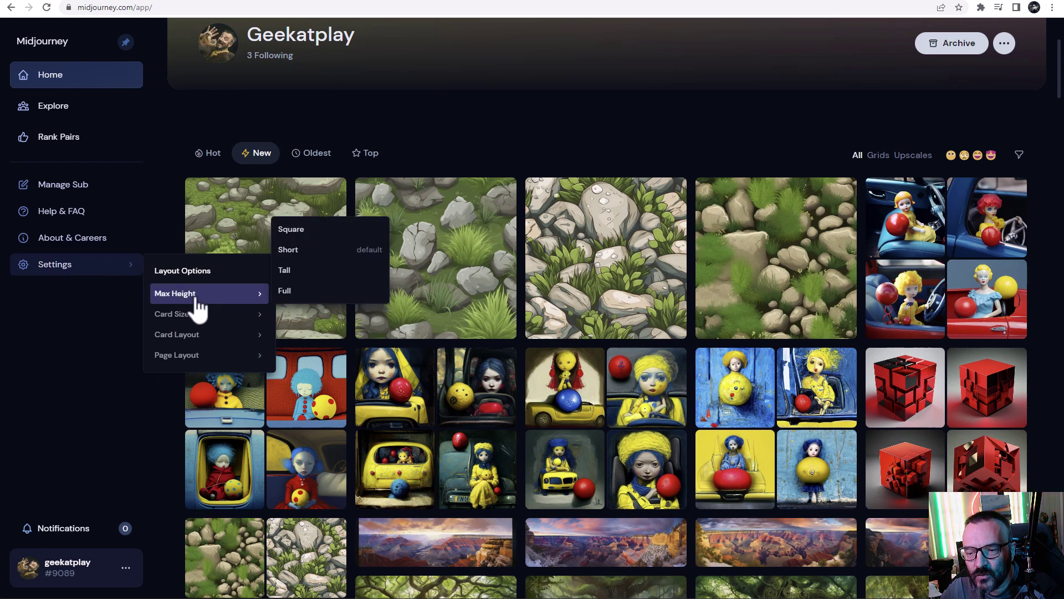
{"action": "left_click", "coordinate": [288, 229]}
{"action": "left_click", "coordinate": [141, 279]}
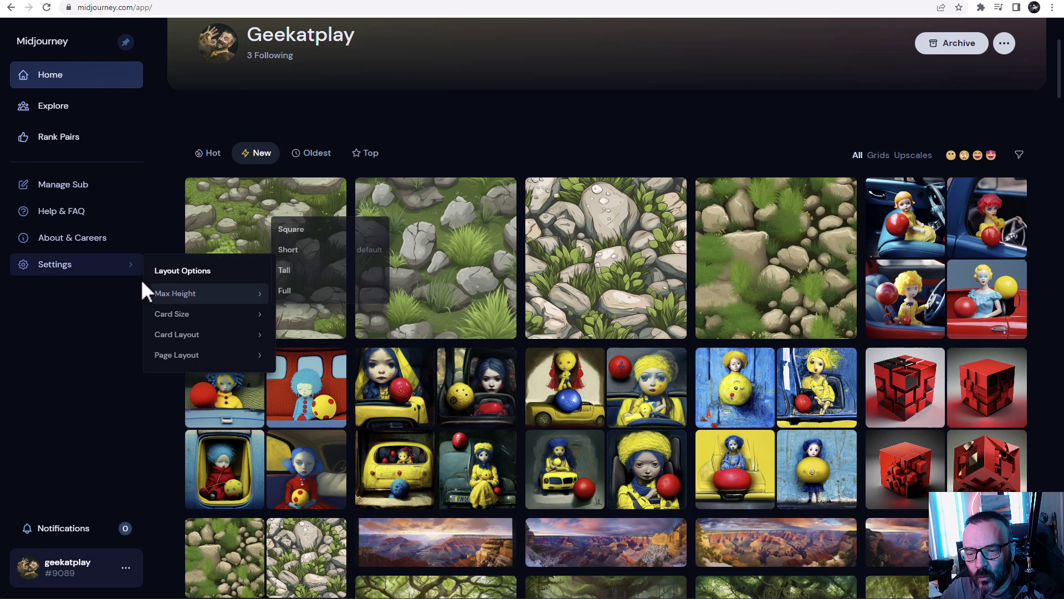
{"action": "left_click", "coordinate": [190, 296]}
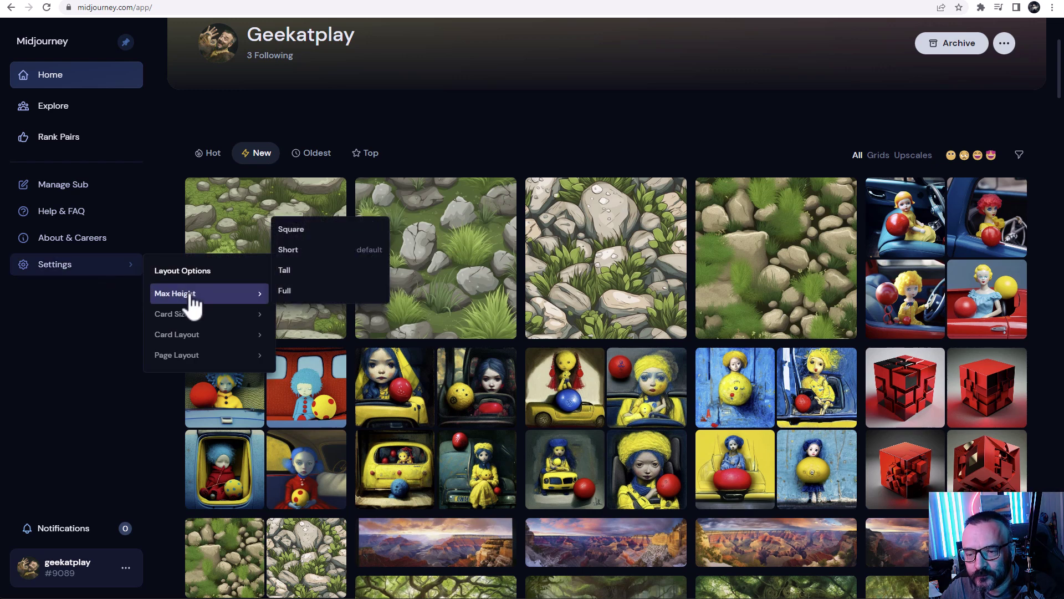
{"action": "left_click", "coordinate": [314, 277]}
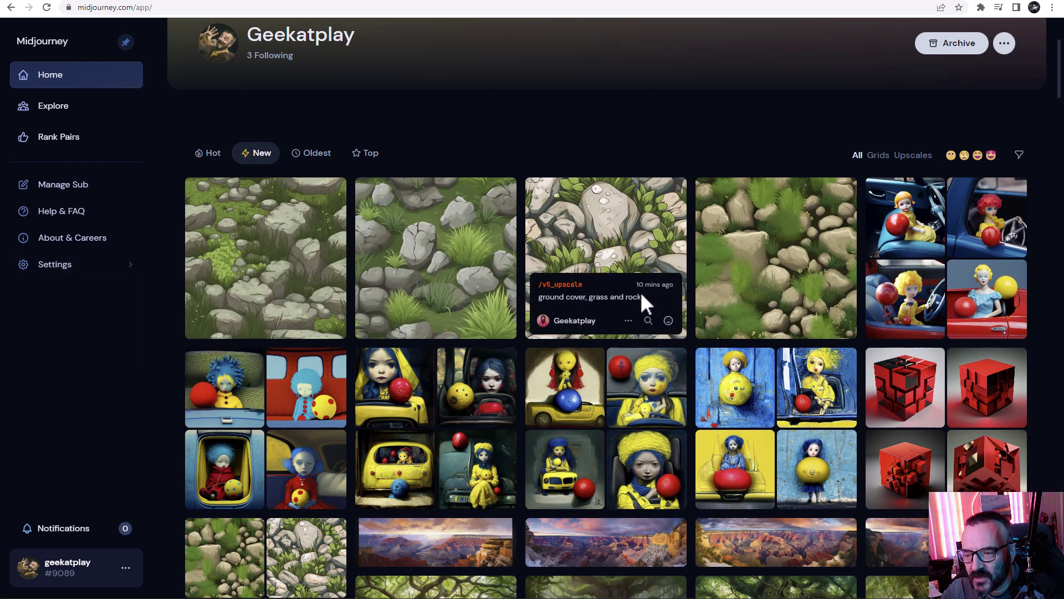
- Check the Max Height setting once more in the gallery's layout options
{"action": "left_click", "coordinate": [113, 266]}
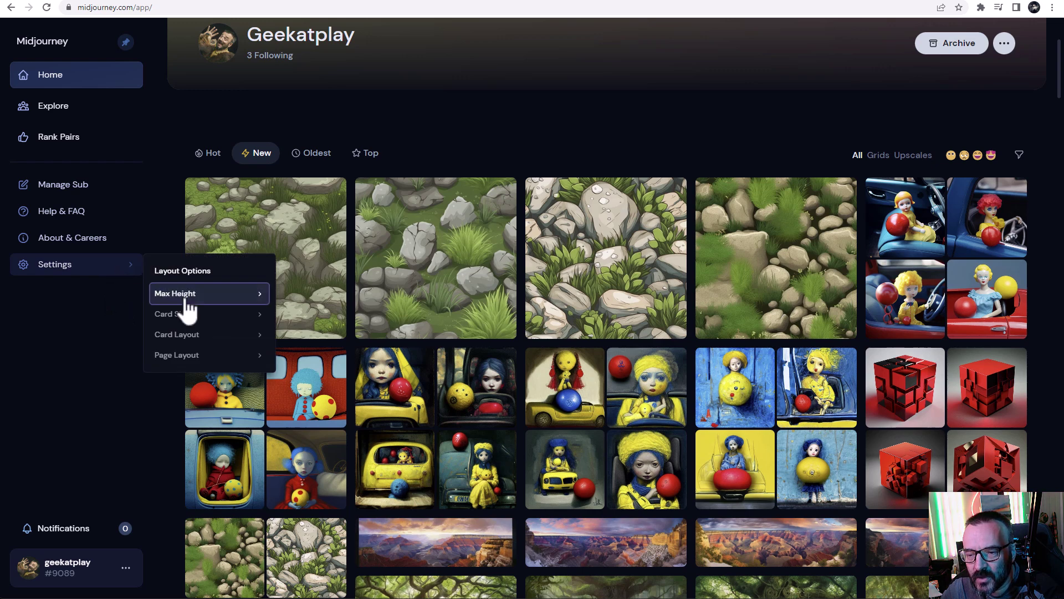
{"action": "left_click", "coordinate": [186, 300]}
{"action": "left_click", "coordinate": [302, 256]}
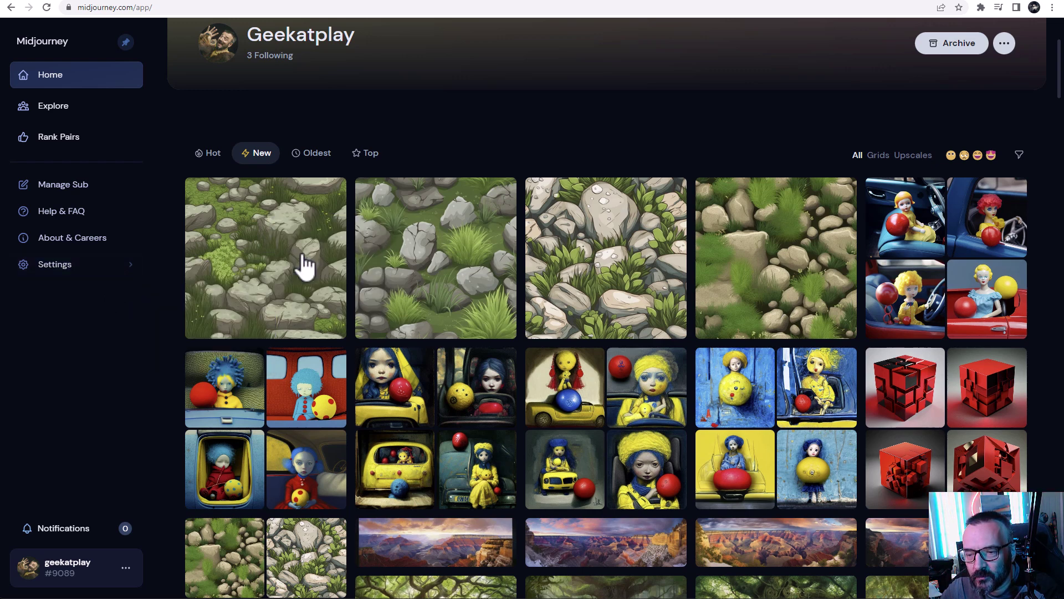
- Set the gallery's card size to Large in the layout options
{"action": "left_click", "coordinate": [58, 265]}
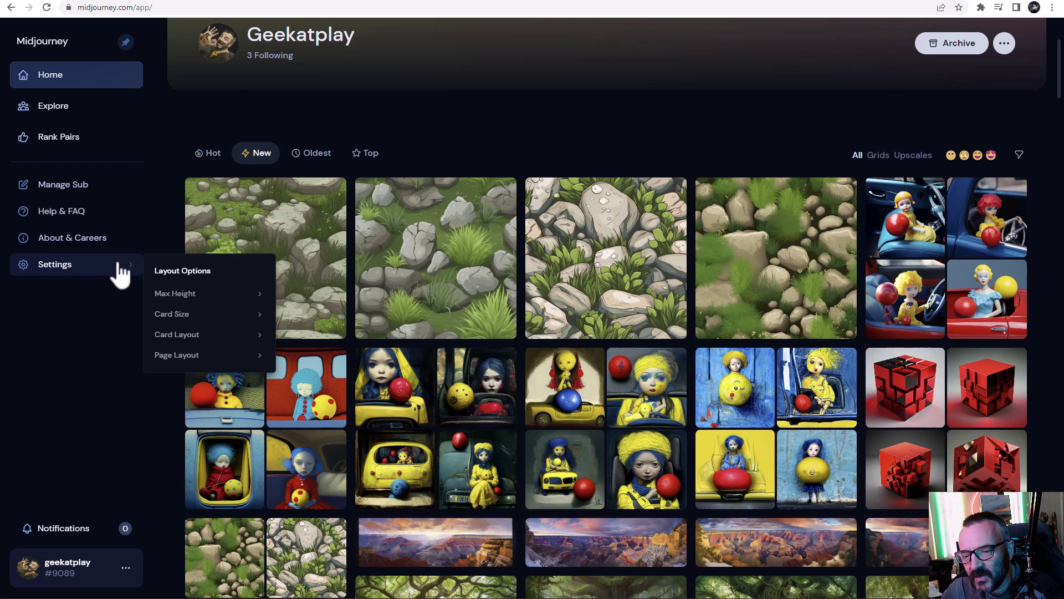
{"action": "left_click", "coordinate": [194, 320]}
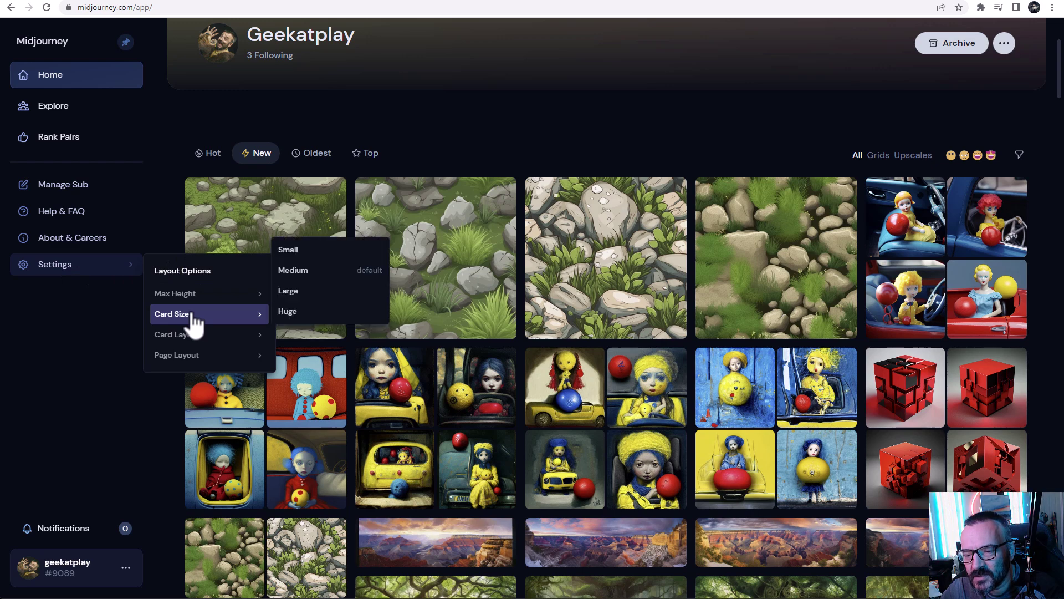
{"action": "left_click", "coordinate": [311, 296]}
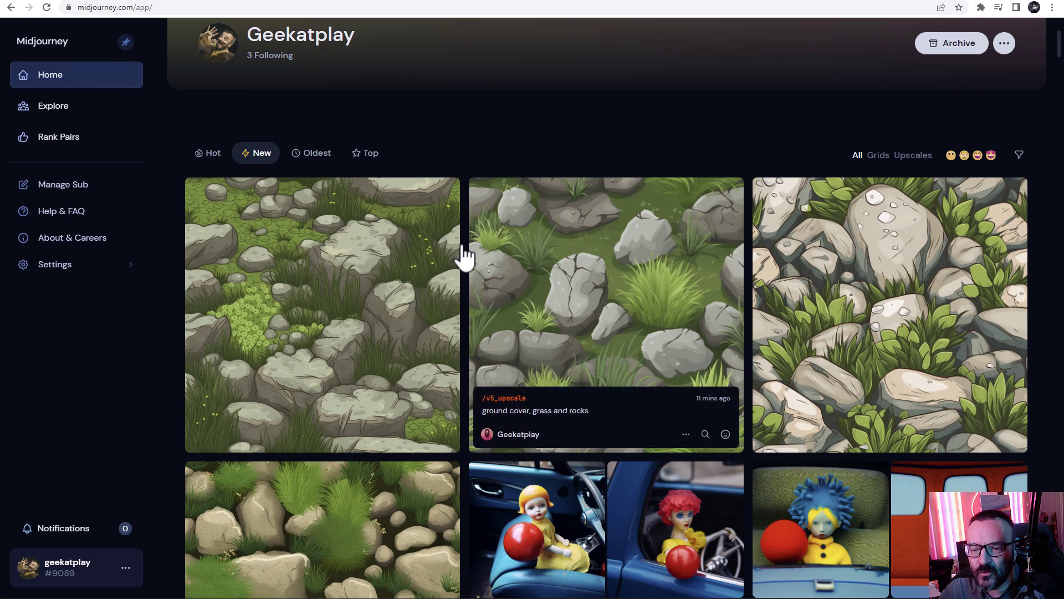
- Set the gallery's card size to Medium, the default
{"action": "left_click", "coordinate": [84, 281]}
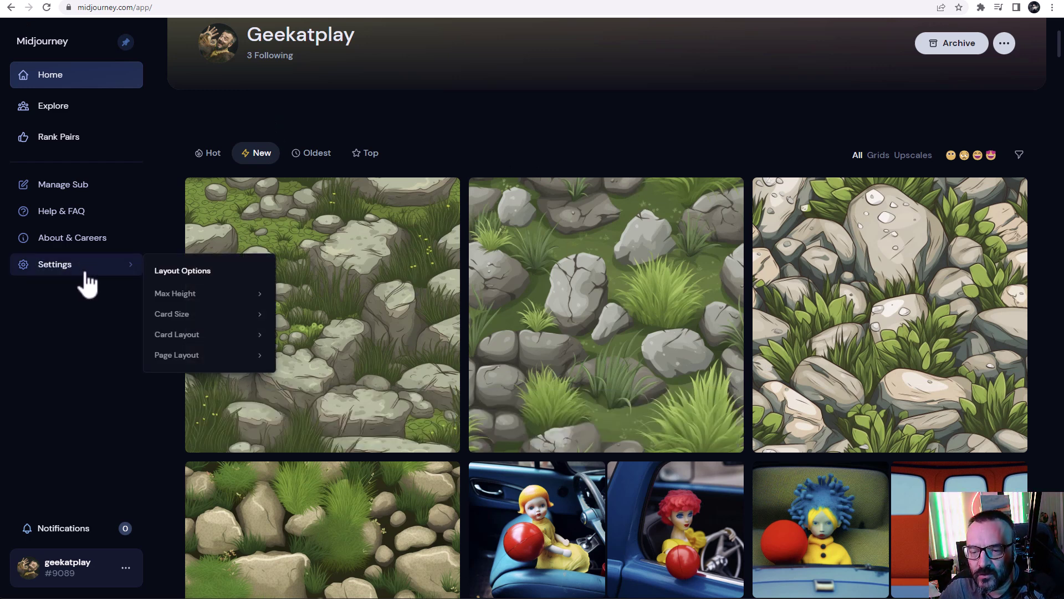
{"action": "mouse_move", "coordinate": [207, 315]}
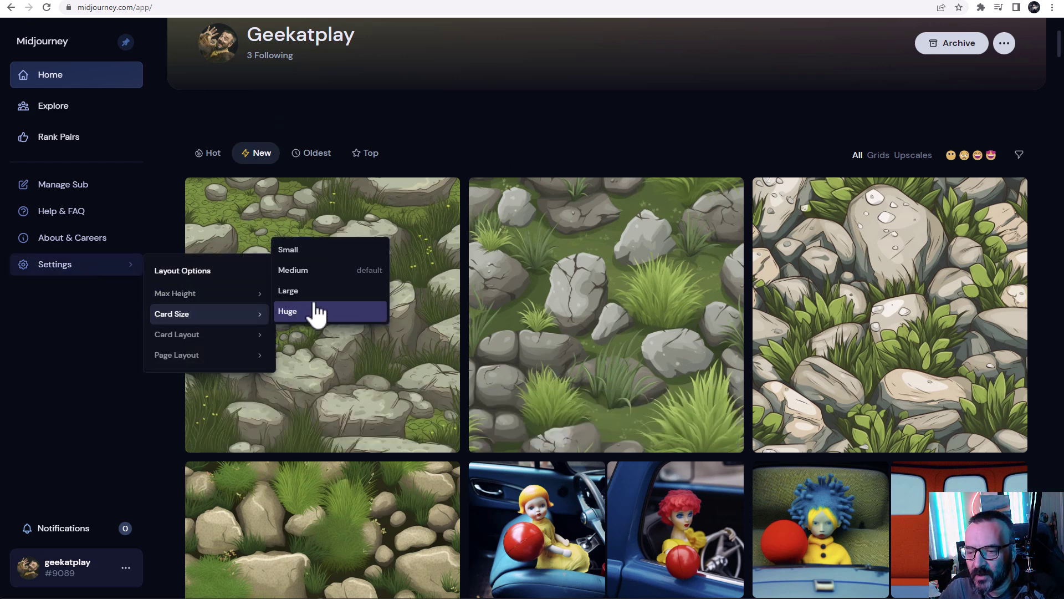
{"action": "left_click", "coordinate": [317, 270]}
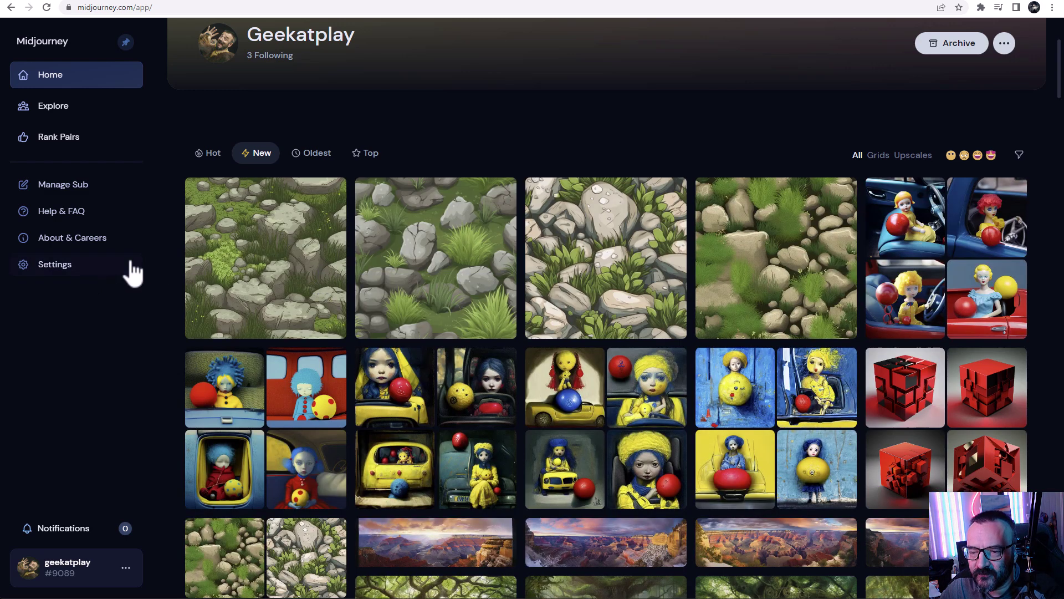
- Set the gallery's card layout to Hover, the default
{"action": "left_click", "coordinate": [107, 267]}
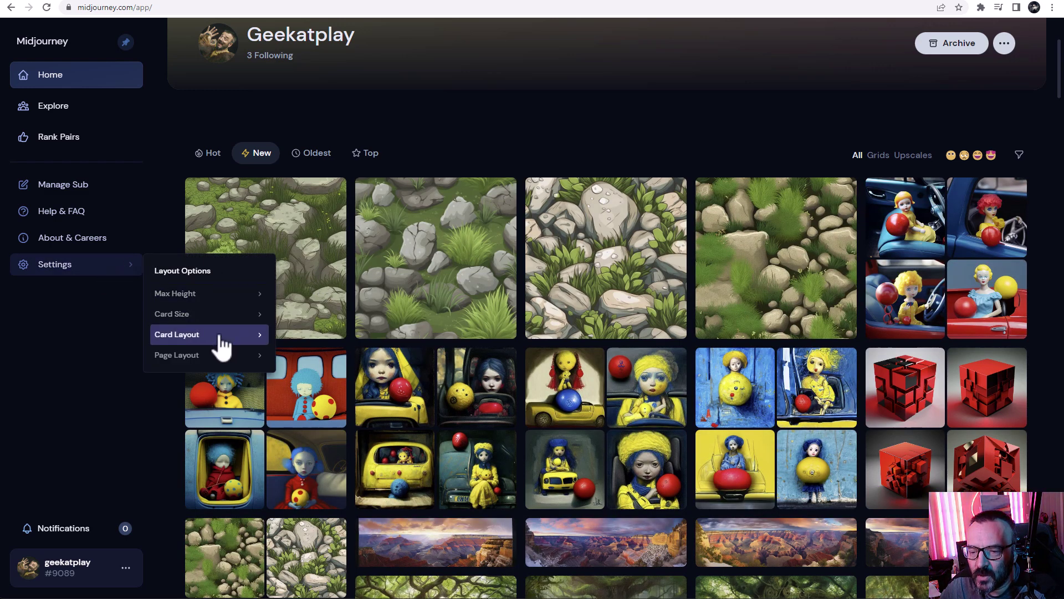
{"action": "mouse_move", "coordinate": [222, 336]}
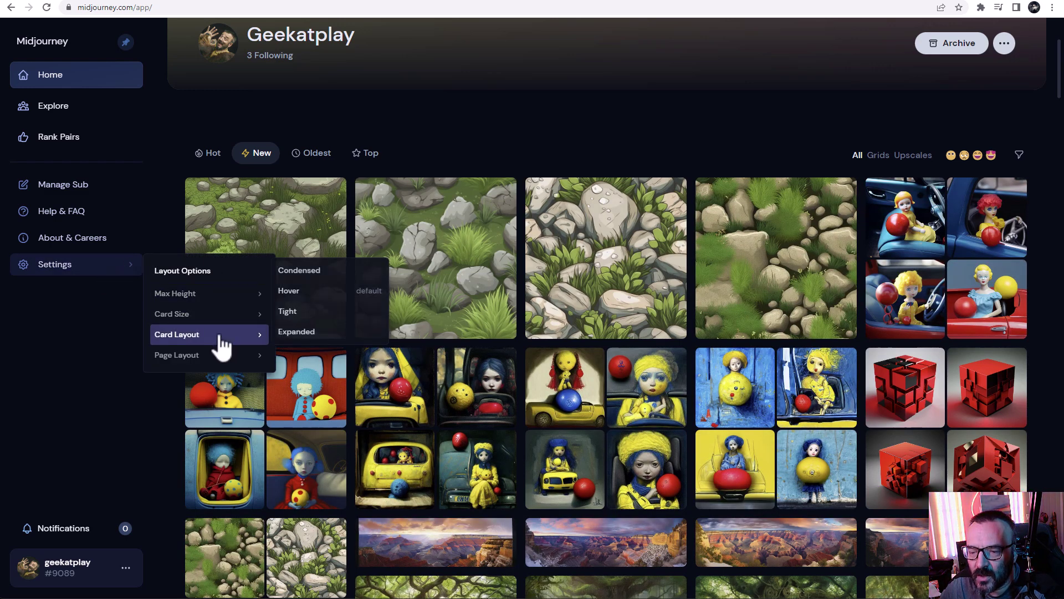
{"action": "left_click", "coordinate": [312, 295]}
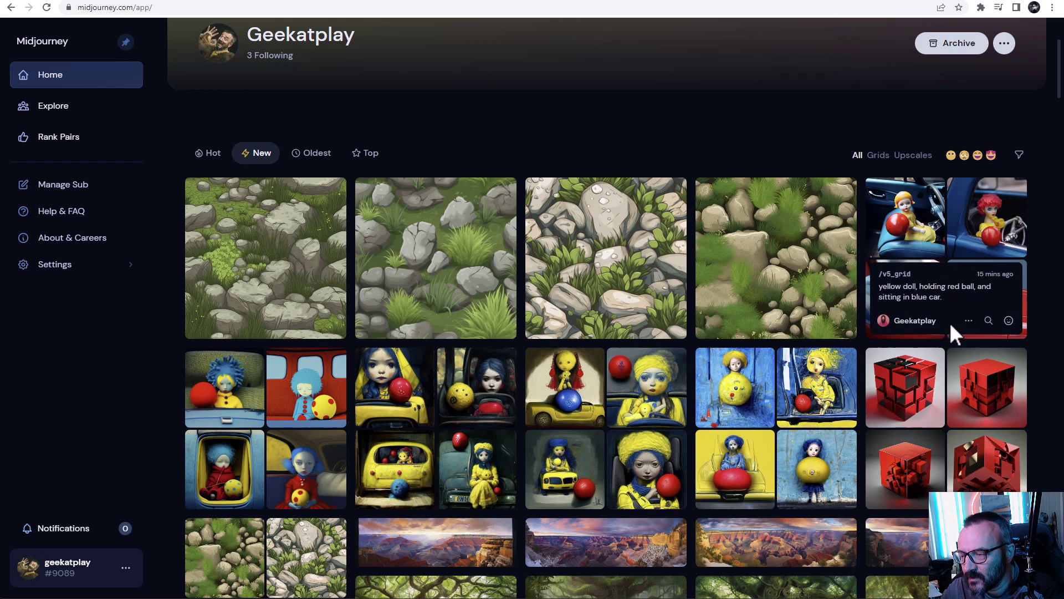
- Review the copy, open and save options available for the yellow doll in blue car grid
{"action": "left_click", "coordinate": [967, 321]}
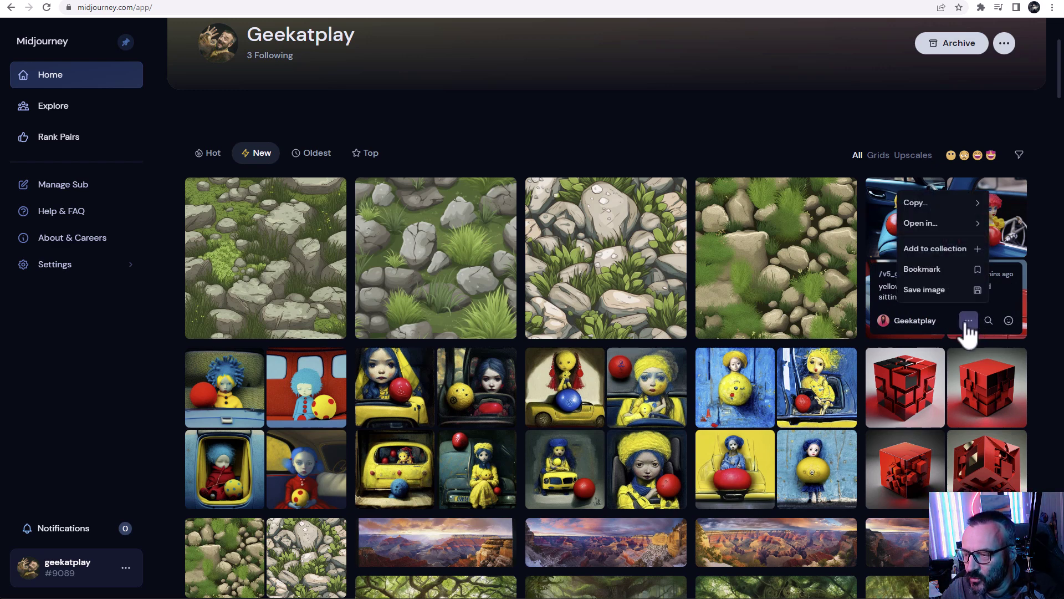
{"action": "left_click", "coordinate": [949, 203]}
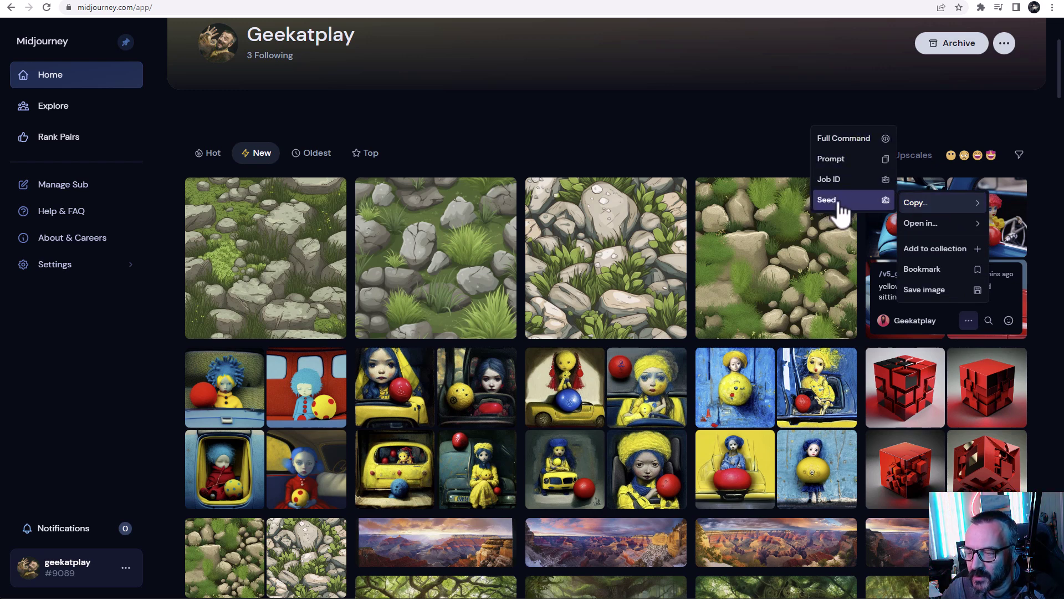
{"action": "mouse_move", "coordinate": [944, 227]}
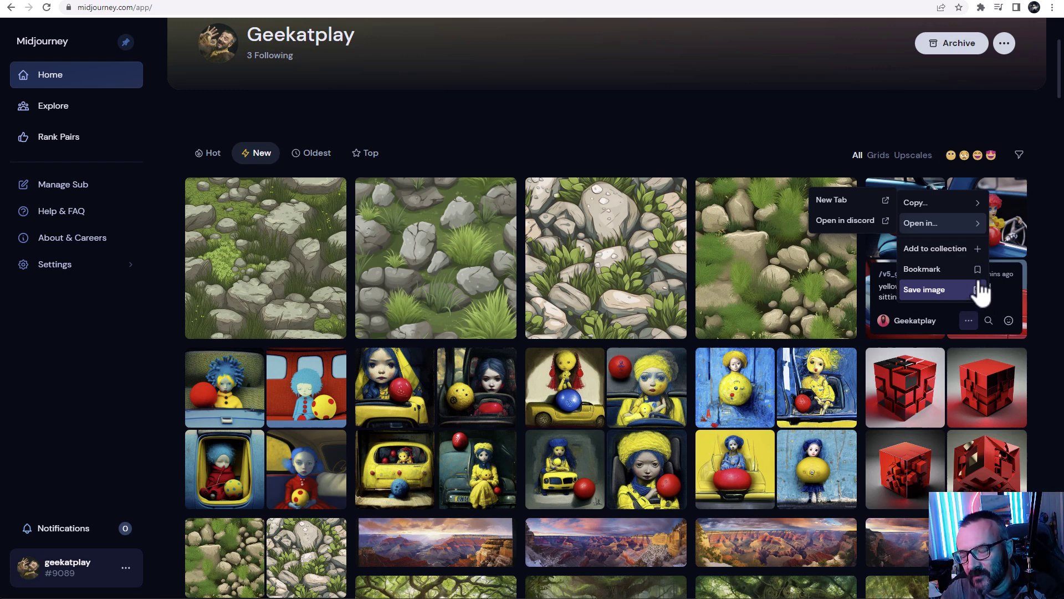
{"action": "left_click", "coordinate": [1056, 304]}
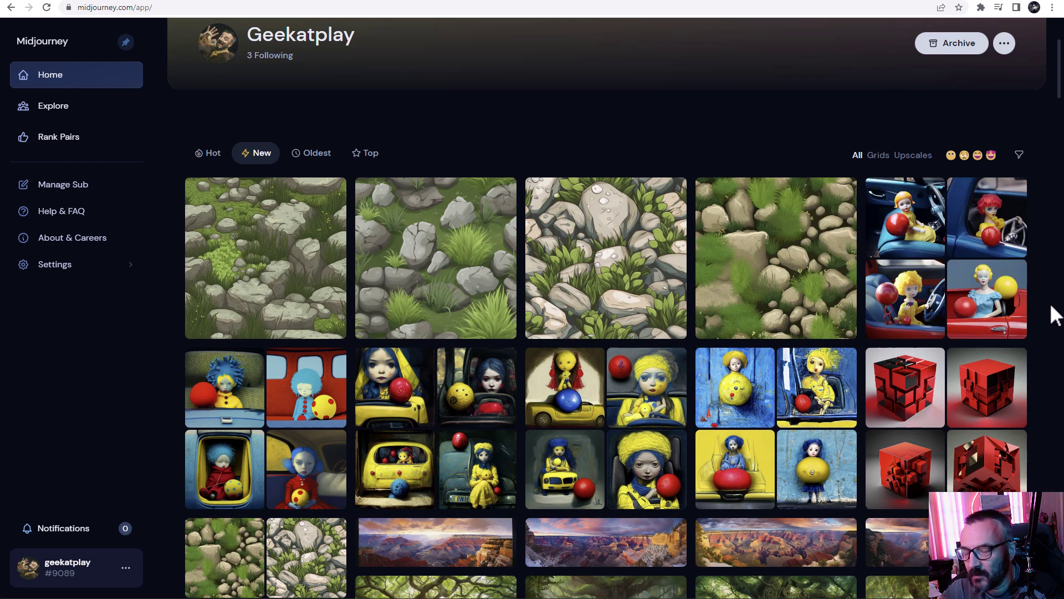
- Open the first ground cover, grass and rocks image and review its Use as, Open in and saving options
{"action": "mouse_move", "coordinate": [302, 280]}
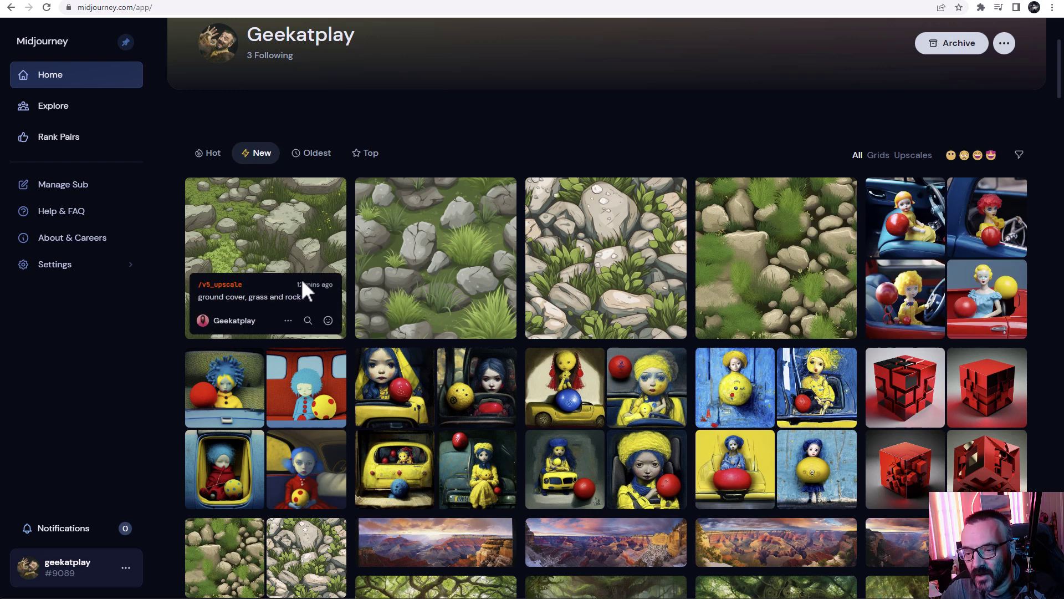
{"action": "left_click", "coordinate": [284, 254]}
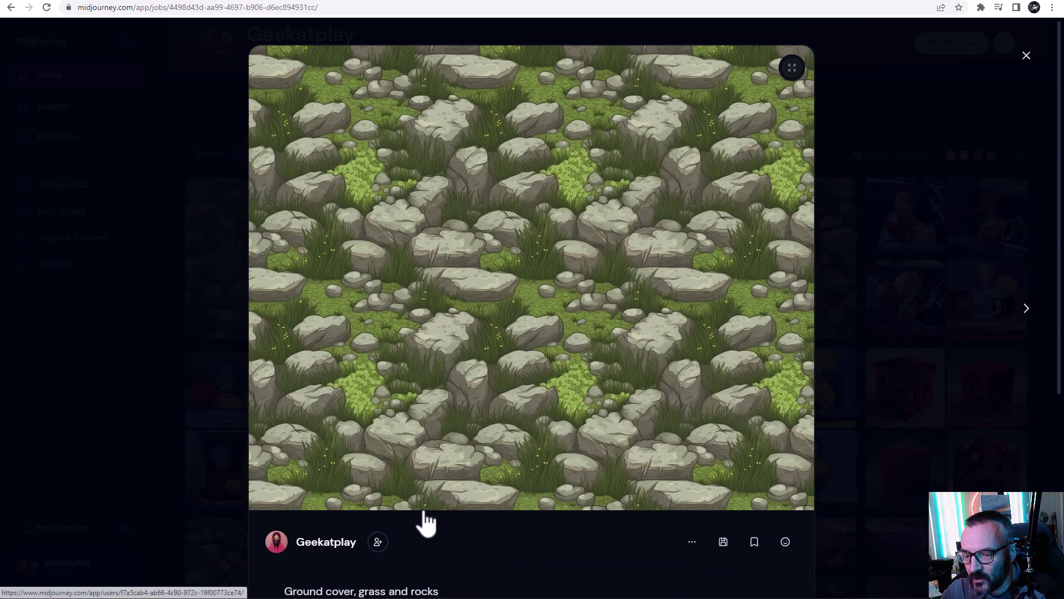
{"action": "scroll", "coordinate": [421, 517], "scroll_direction": "down", "scroll_amount": 3}
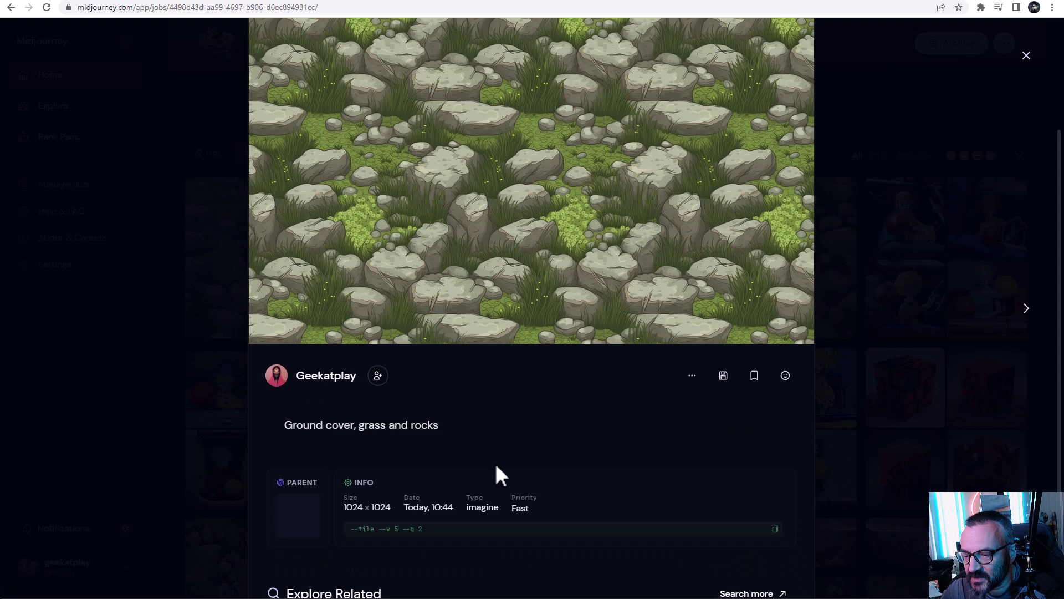
{"action": "left_click", "coordinate": [692, 375]}
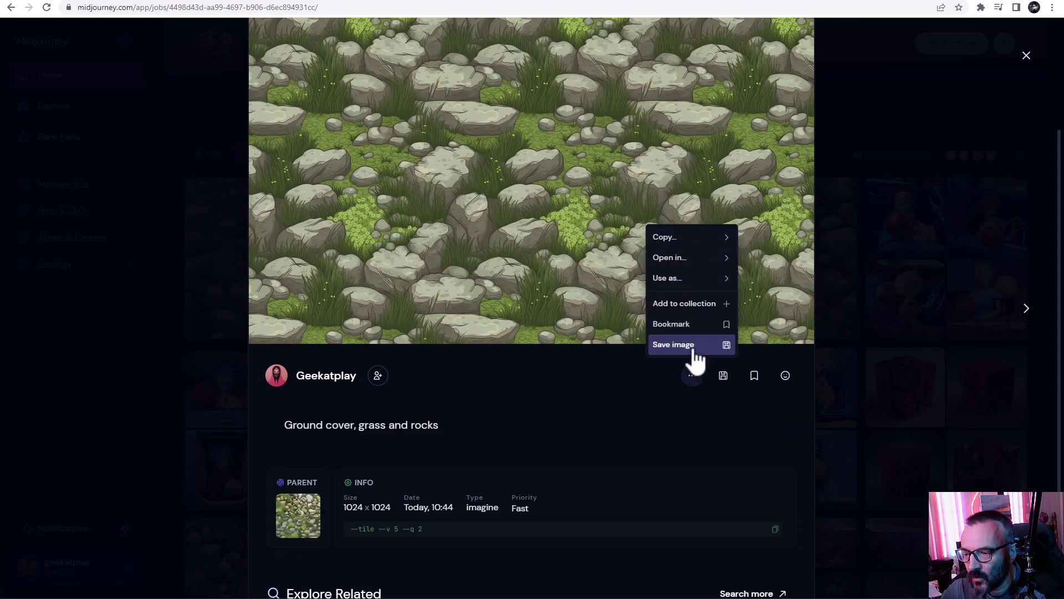
{"action": "left_click", "coordinate": [691, 288]}
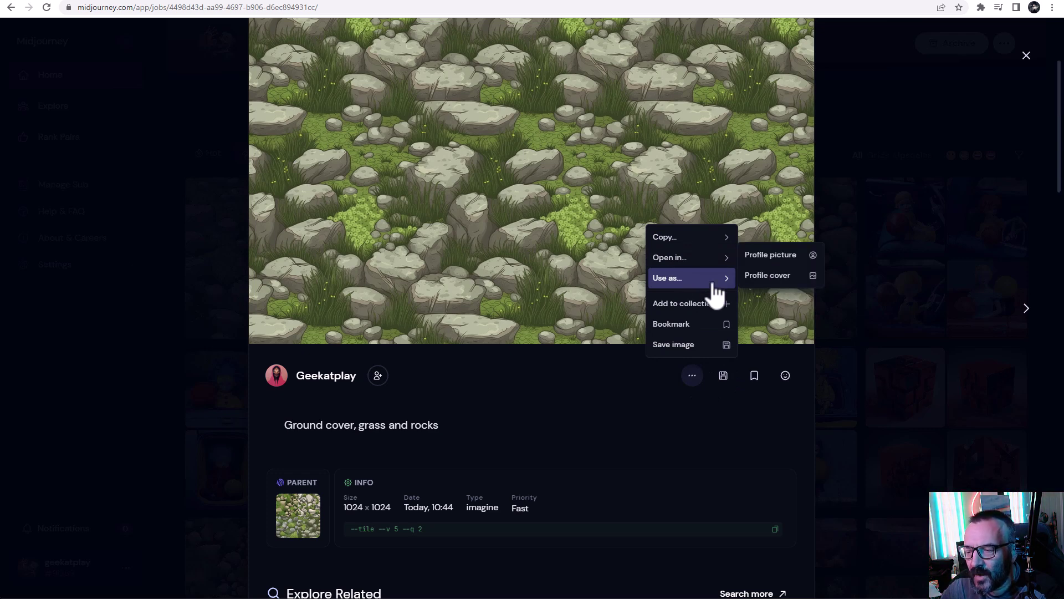
{"action": "left_click", "coordinate": [685, 259]}
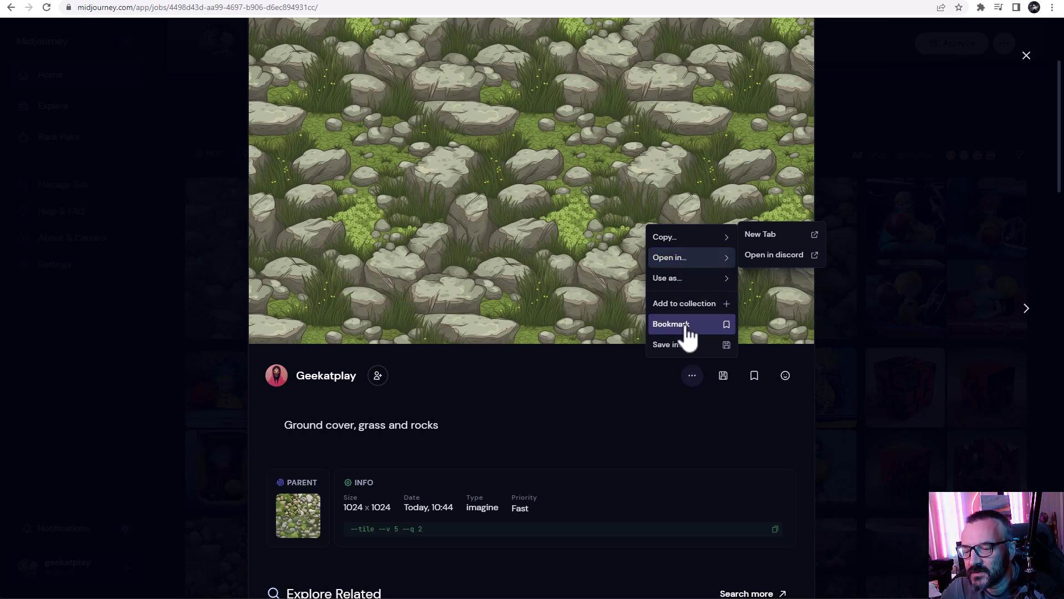
{"action": "left_click", "coordinate": [510, 398]}
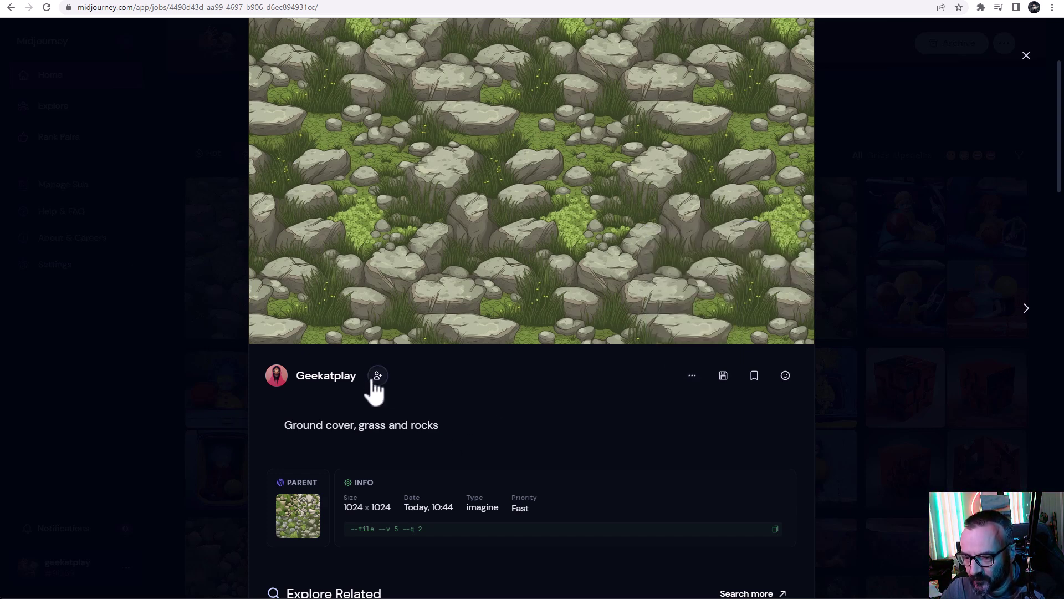
- Examine the image's details, highlighting its size and the parameters used to generate it
{"action": "scroll", "coordinate": [537, 382], "scroll_direction": "down", "scroll_amount": 2}
{"action": "scroll", "coordinate": [536, 380], "scroll_direction": "up", "scroll_amount": 2}
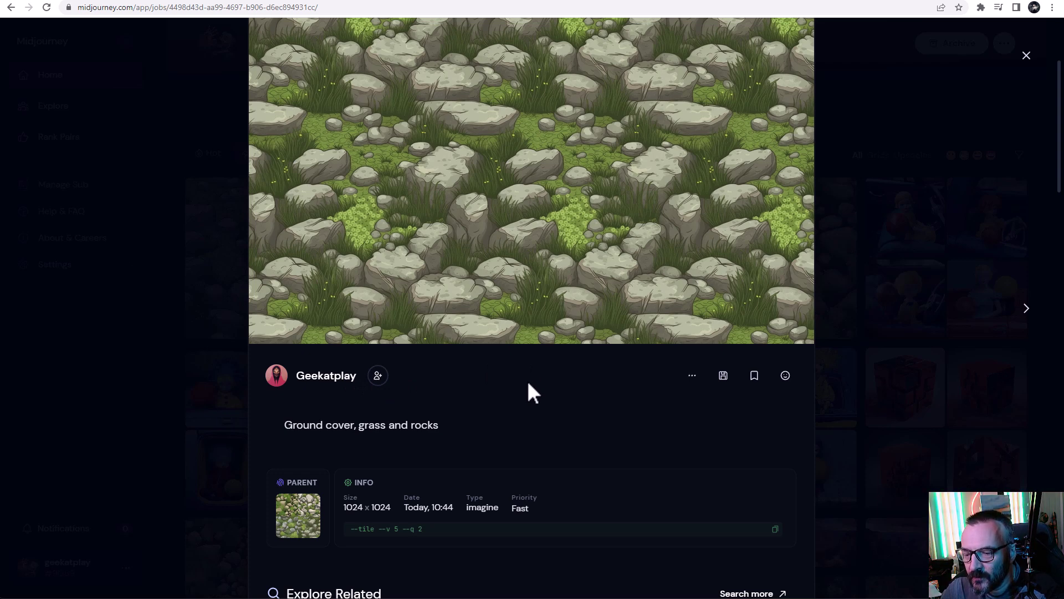
{"action": "scroll", "coordinate": [528, 384], "scroll_direction": "down", "scroll_amount": 1}
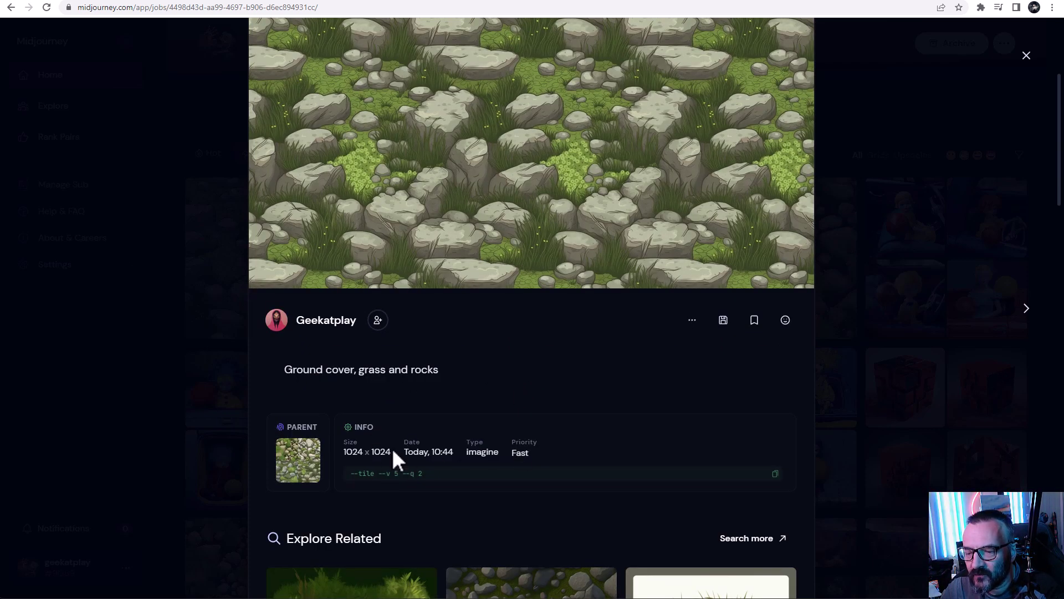
{"action": "left_click_drag", "start_coordinate": [390, 453], "coordinate": [340, 454]}
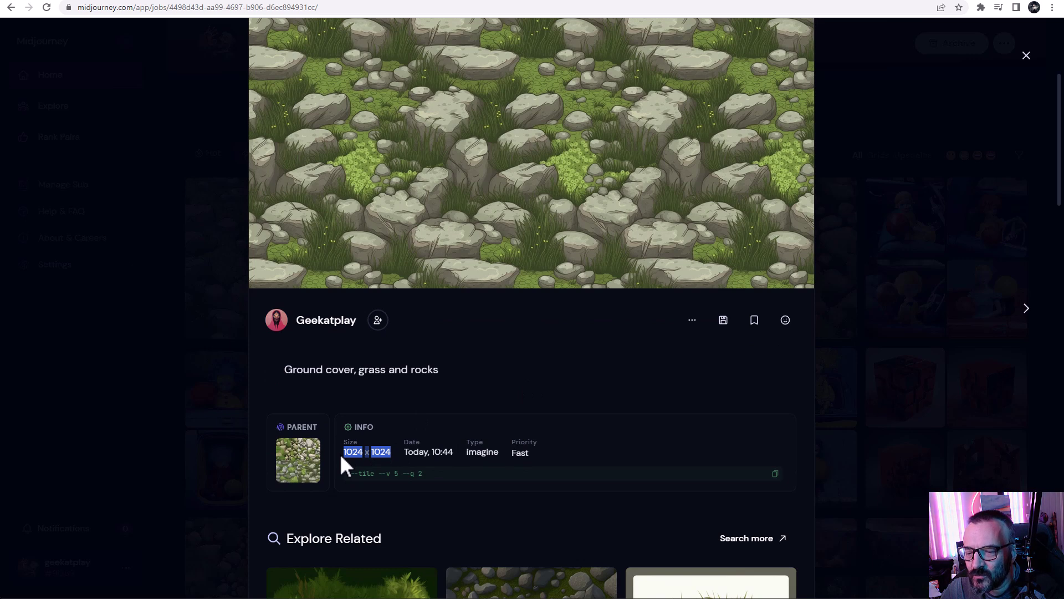
{"action": "left_click", "coordinate": [347, 457]}
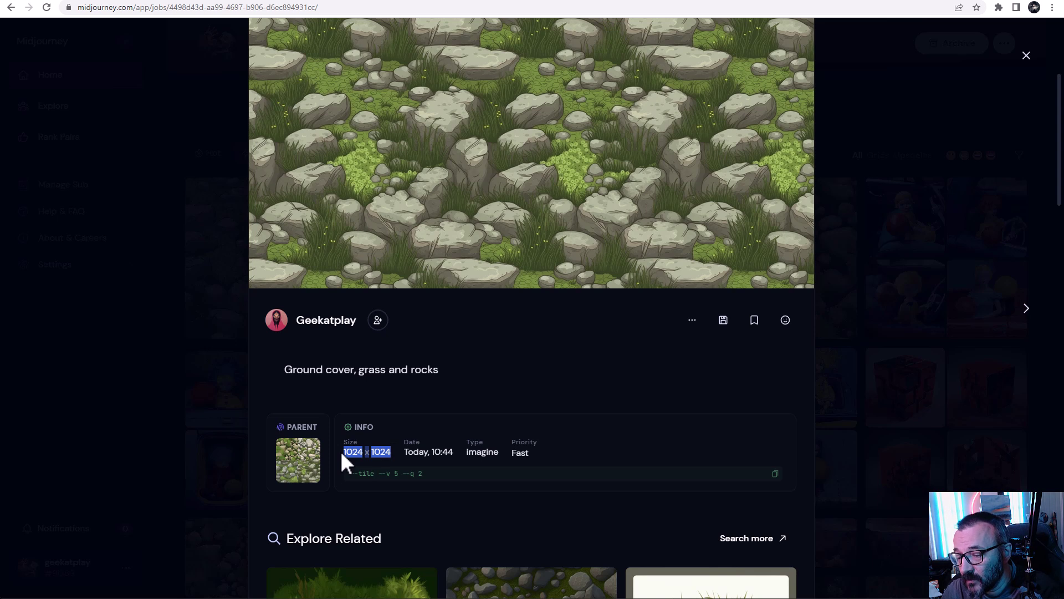
{"action": "left_click", "coordinate": [500, 380]}
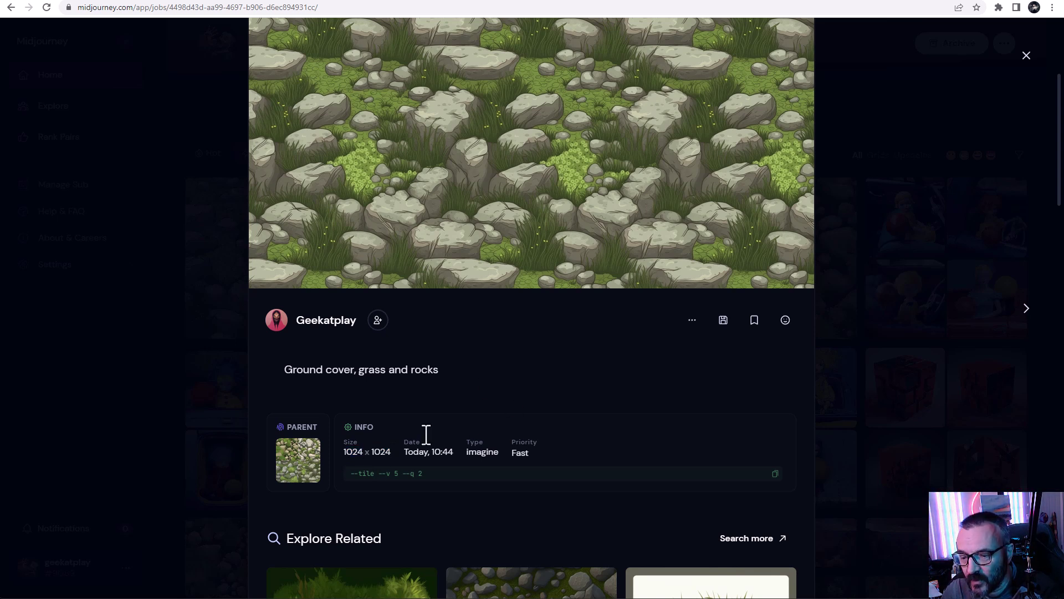
{"action": "left_click_drag", "start_coordinate": [439, 476], "coordinate": [340, 477]}
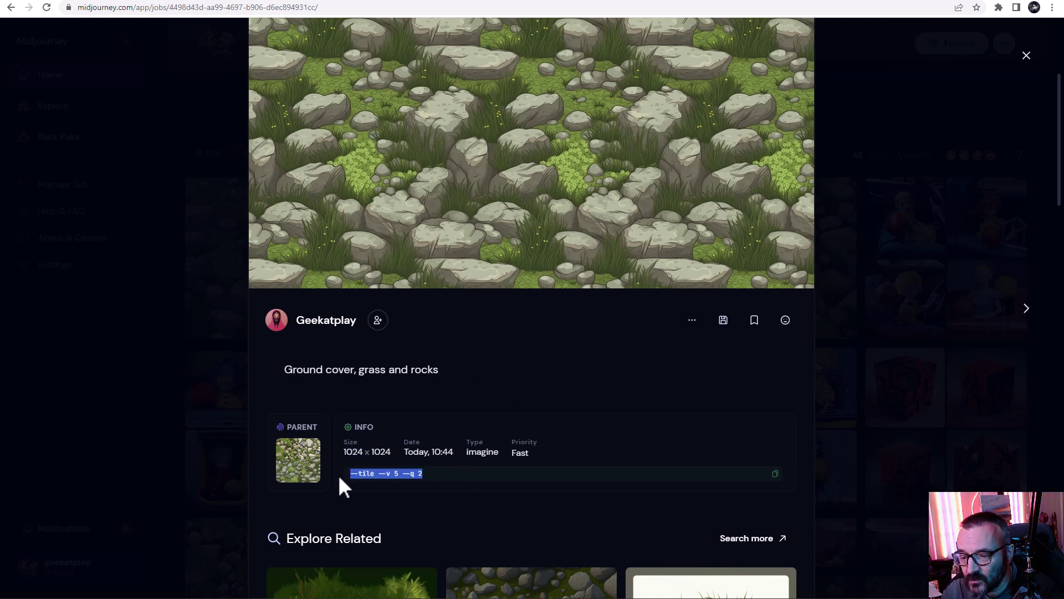
{"action": "left_click", "coordinate": [490, 451]}
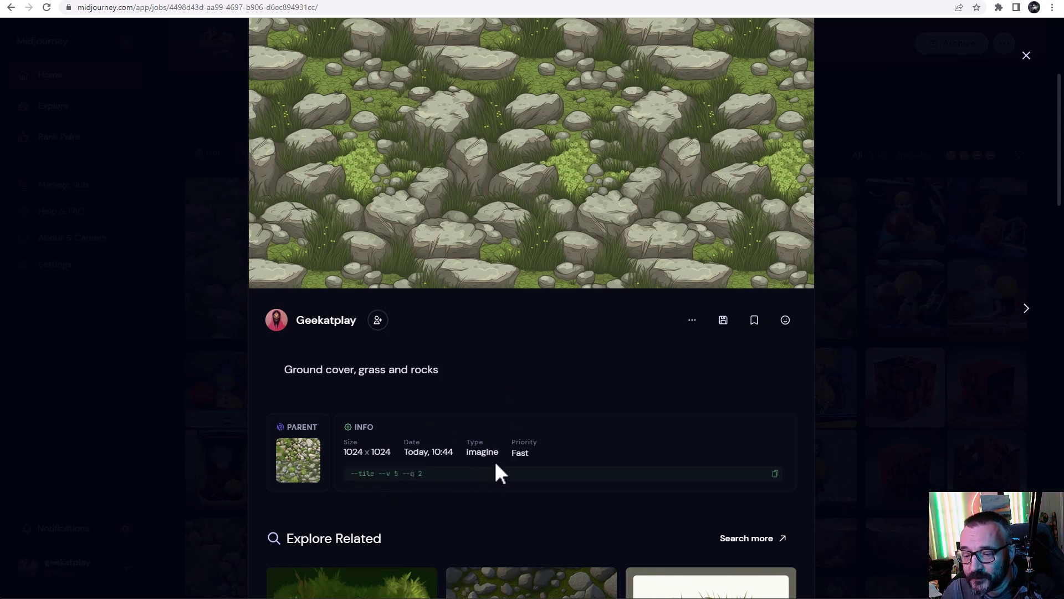
- Browse the related images and their prompts under Explore Related for the ground cover image
{"action": "scroll", "coordinate": [494, 472], "scroll_direction": "down", "scroll_amount": 5}
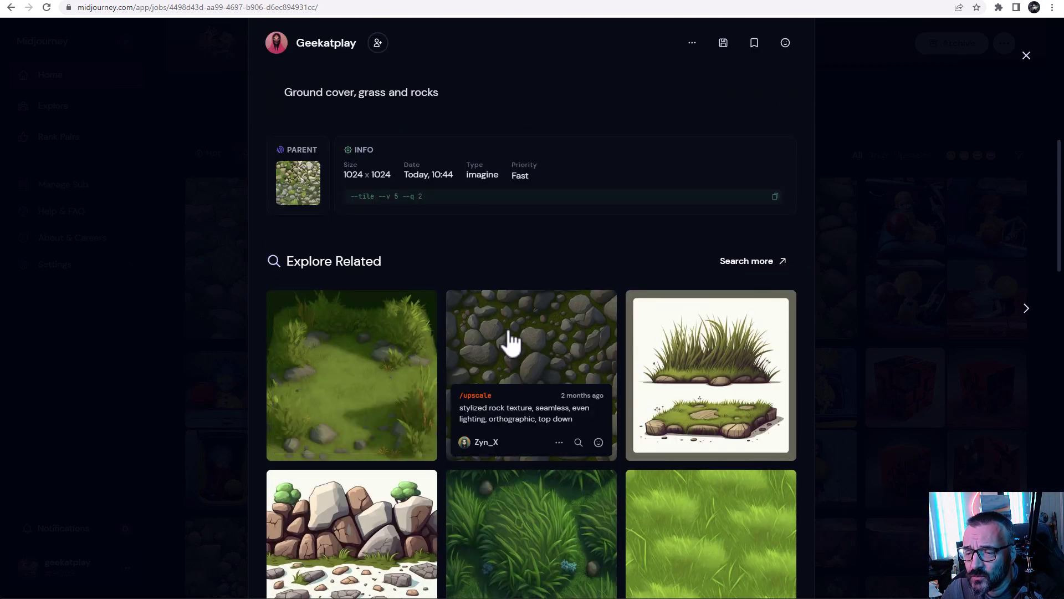
{"action": "scroll", "coordinate": [510, 343], "scroll_direction": "down", "scroll_amount": 3}
{"action": "scroll", "coordinate": [686, 342], "scroll_direction": "down", "scroll_amount": 3}
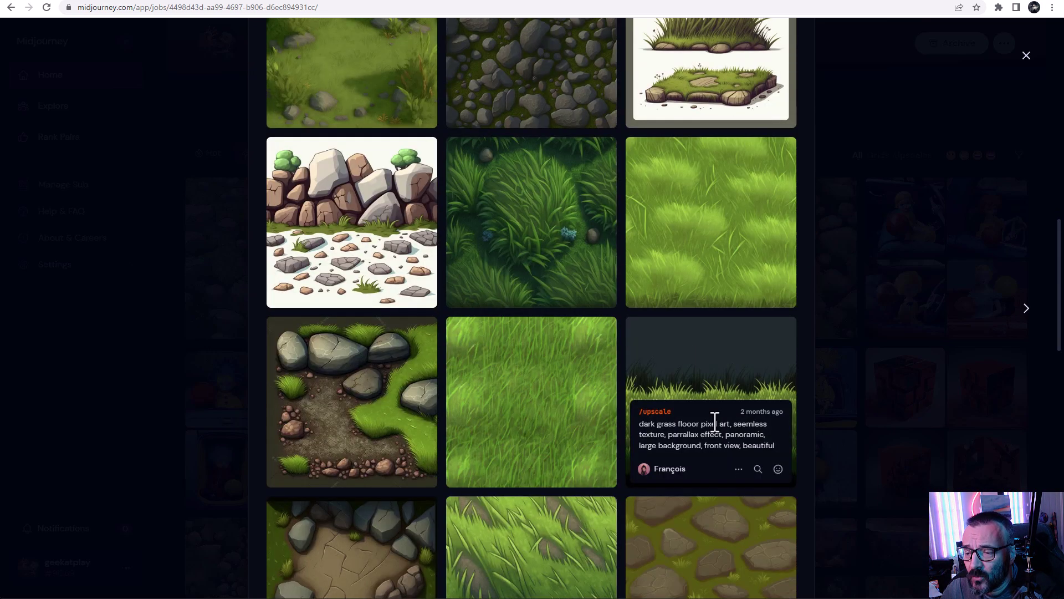
{"action": "scroll", "coordinate": [692, 432], "scroll_direction": "down", "scroll_amount": 6}
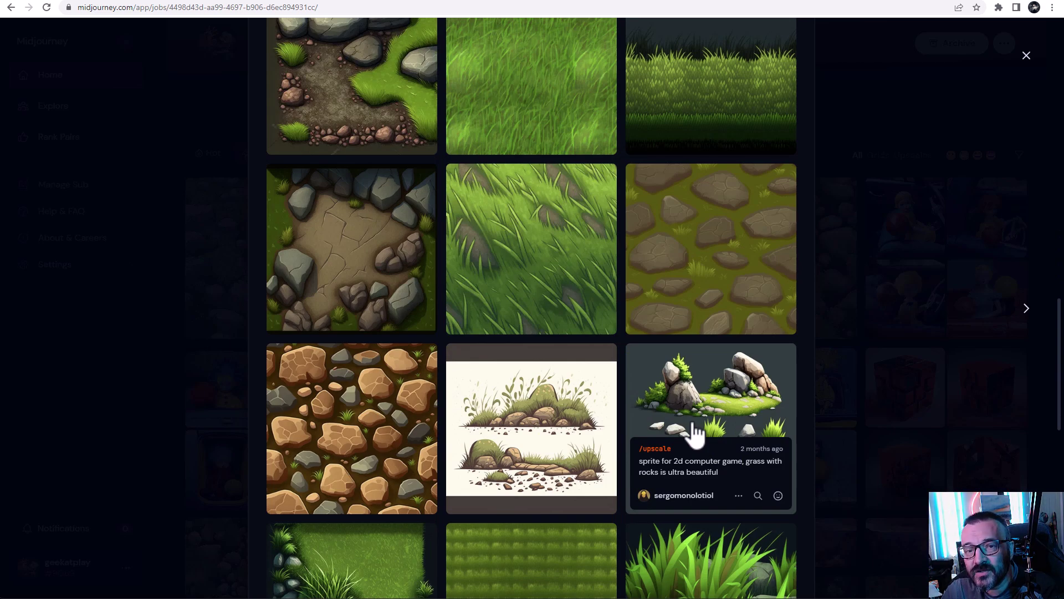
{"action": "scroll", "coordinate": [601, 373], "scroll_direction": "down", "scroll_amount": 7}
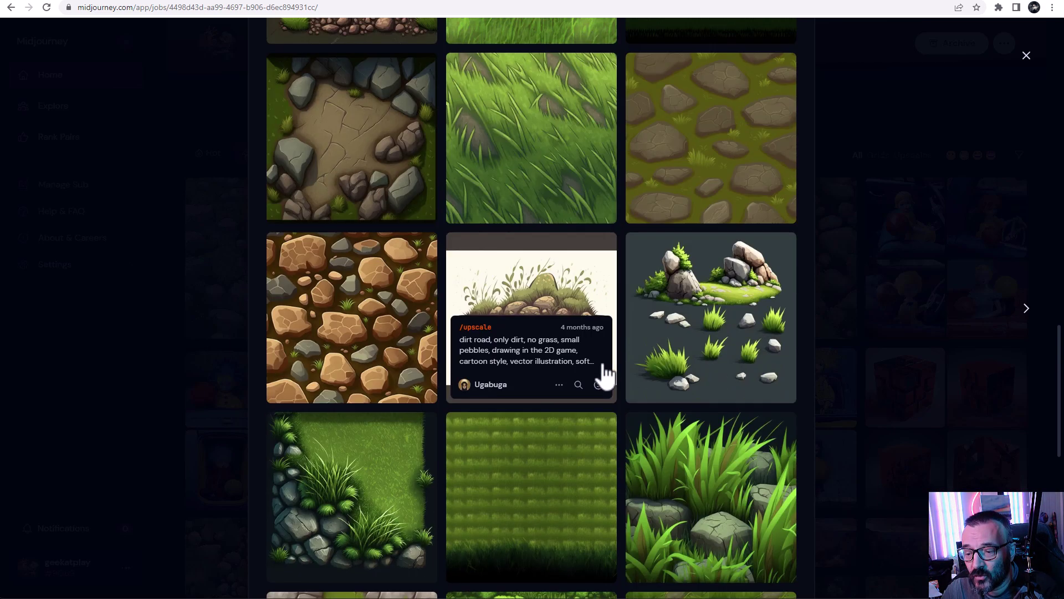
{"action": "scroll", "coordinate": [629, 325], "scroll_direction": "up", "scroll_amount": 14}
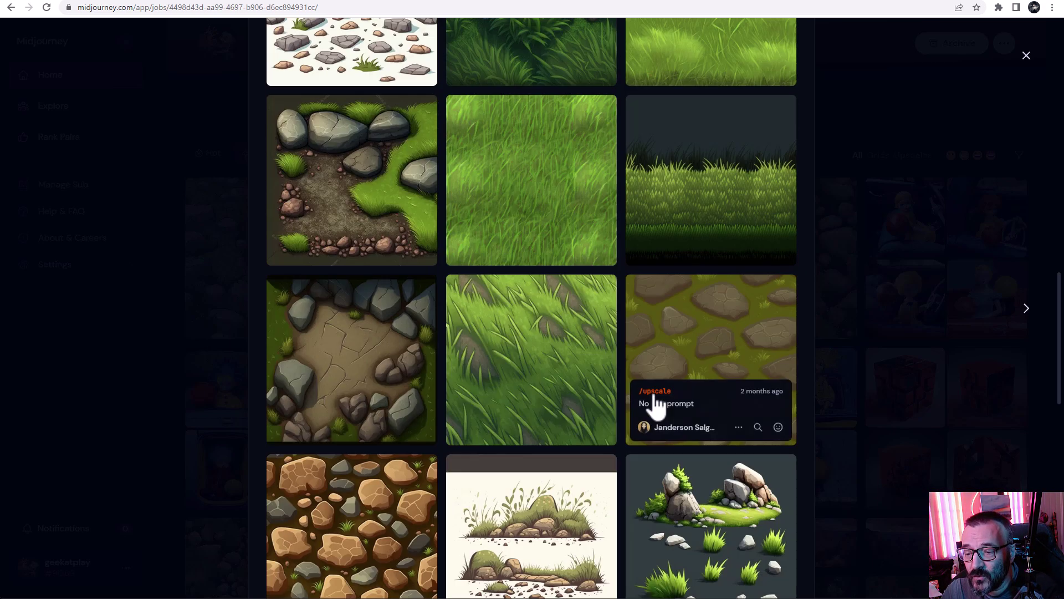
{"action": "scroll", "coordinate": [616, 284], "scroll_direction": "down", "scroll_amount": 7}
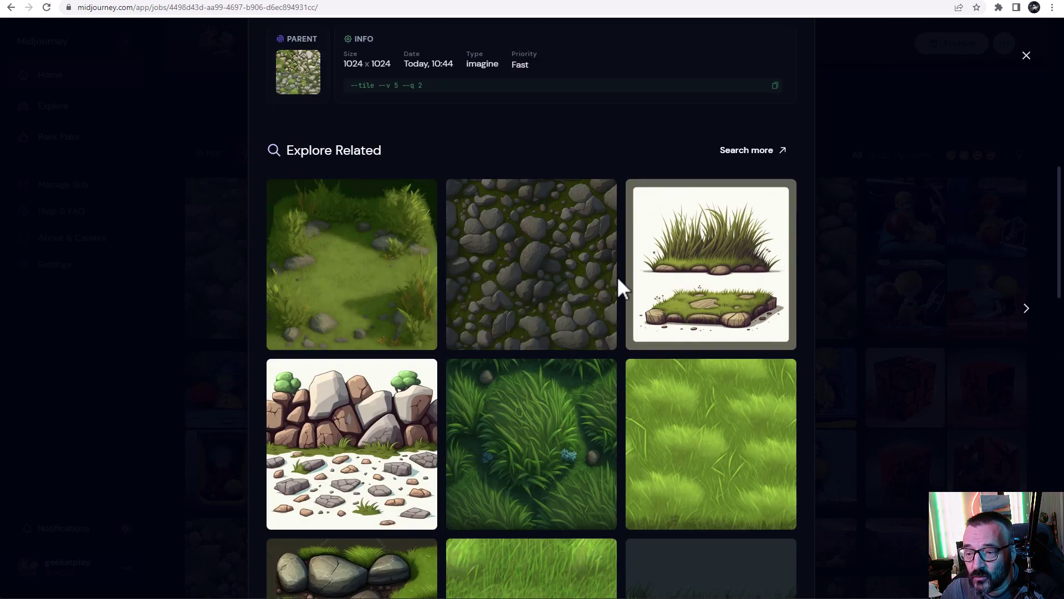
- Browse the remaining related images for the ground cover image and return to the gallery
{"action": "scroll", "coordinate": [596, 341], "scroll_direction": "down", "scroll_amount": 4}
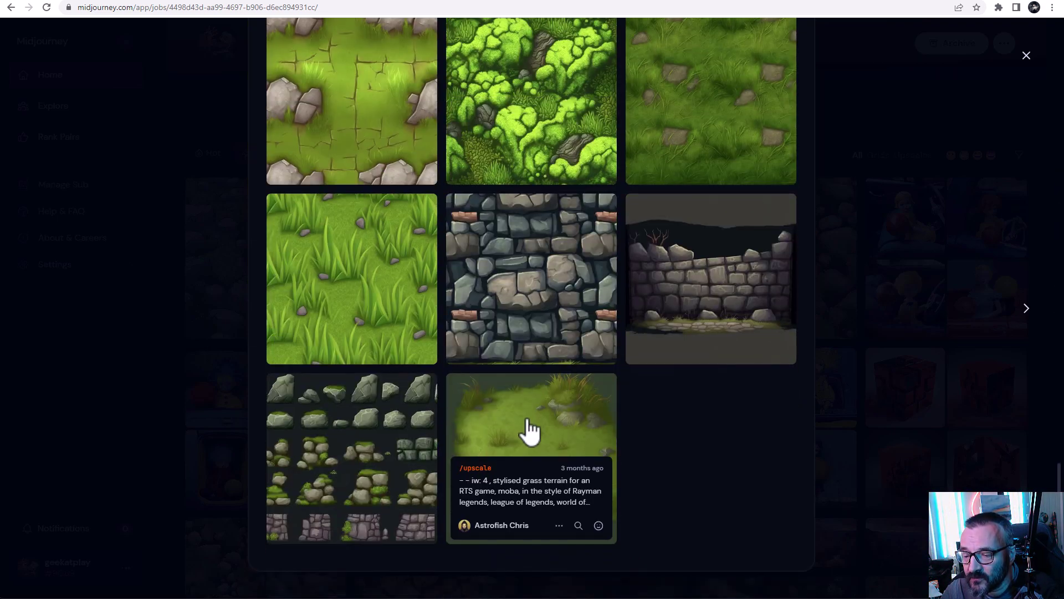
{"action": "scroll", "coordinate": [557, 230], "scroll_direction": "up", "scroll_amount": 4}
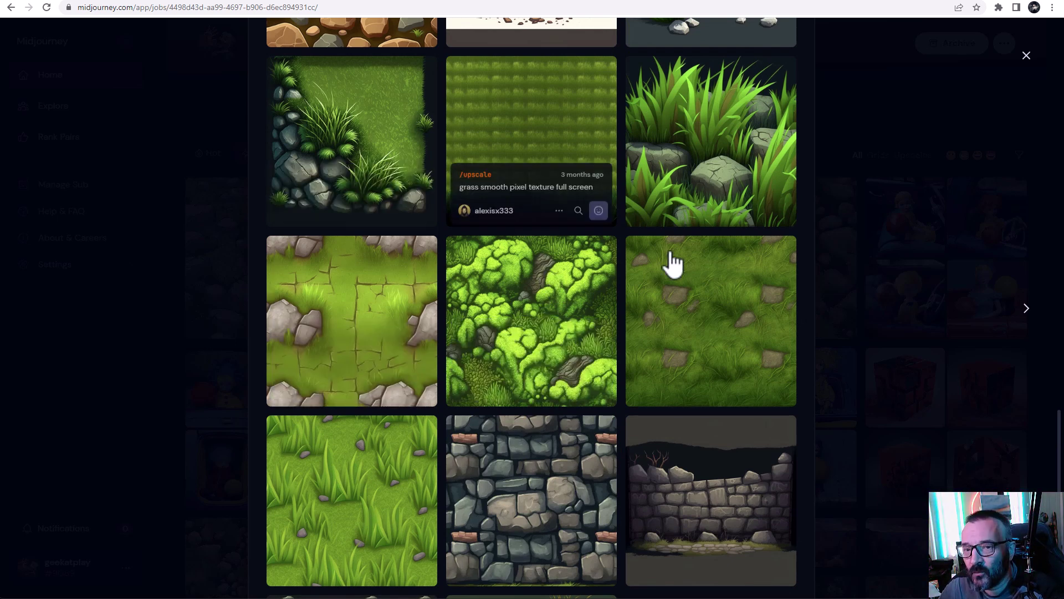
{"action": "scroll", "coordinate": [598, 289], "scroll_direction": "up", "scroll_amount": 8}
{"action": "scroll", "coordinate": [602, 292], "scroll_direction": "up", "scroll_amount": 15}
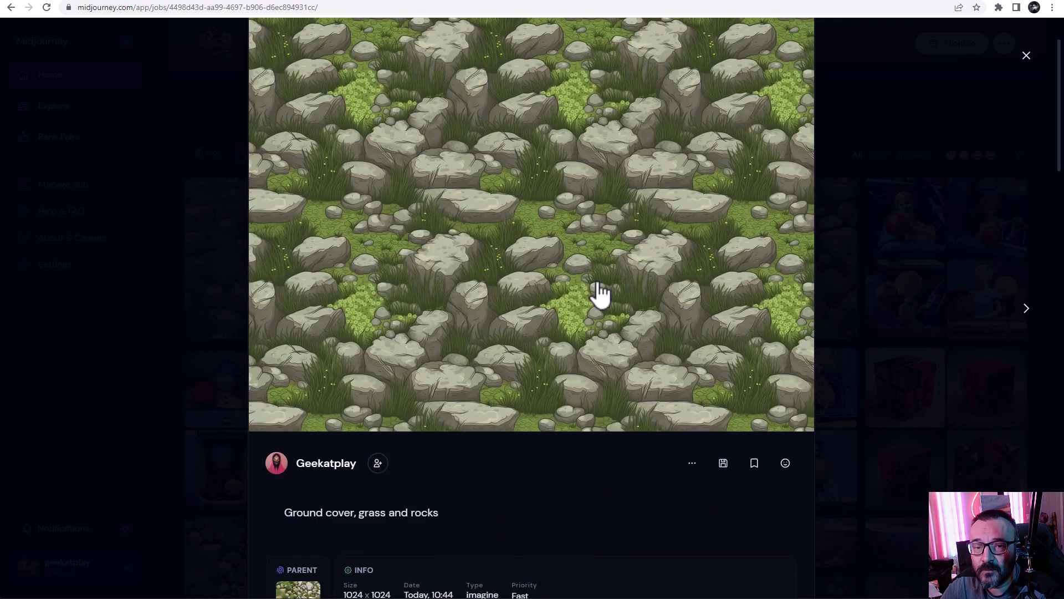
{"action": "left_click", "coordinate": [1025, 57]}
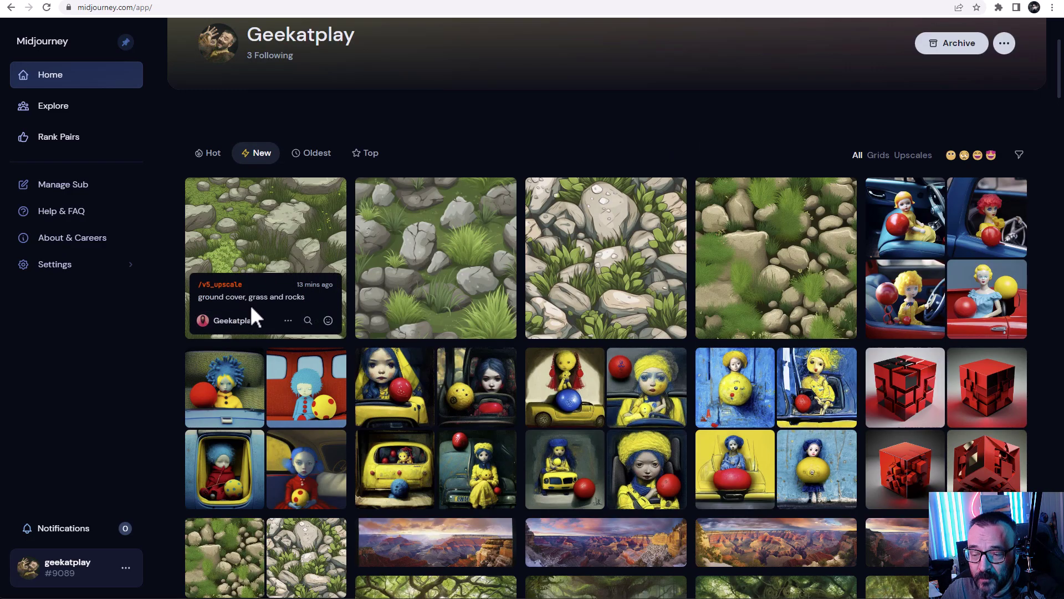
- Set the gallery's card layout to Condensed, then view the second ground cover image and close it again
{"action": "left_click", "coordinate": [72, 271]}
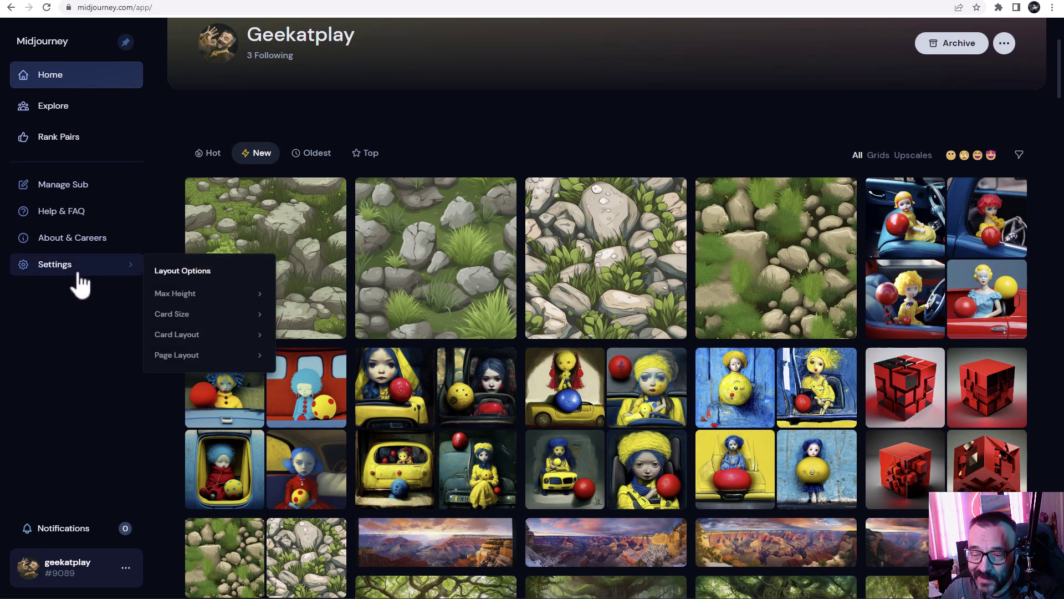
{"action": "left_click", "coordinate": [198, 342]}
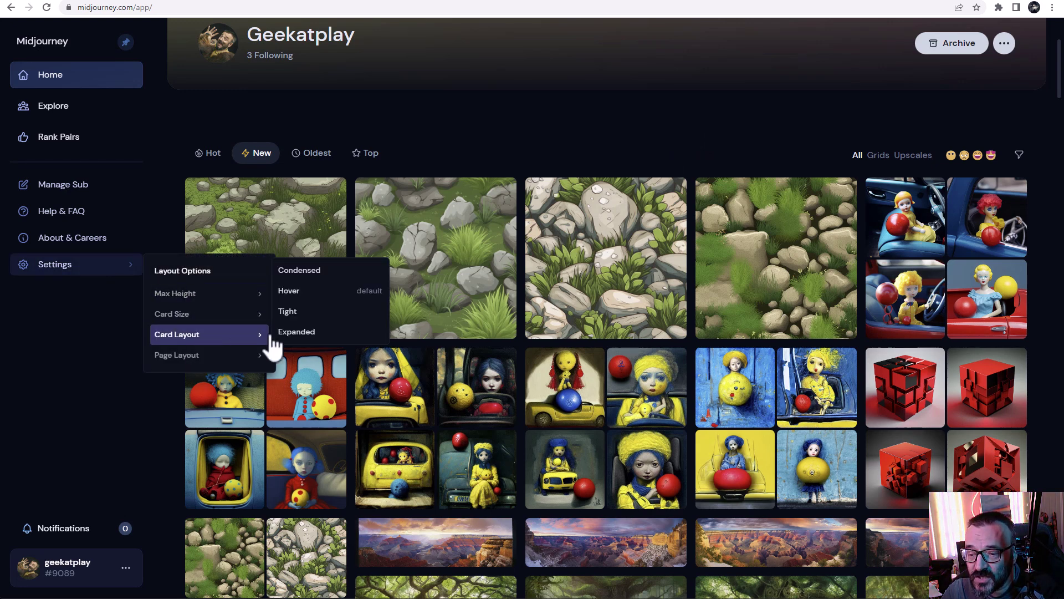
{"action": "left_click", "coordinate": [327, 271]}
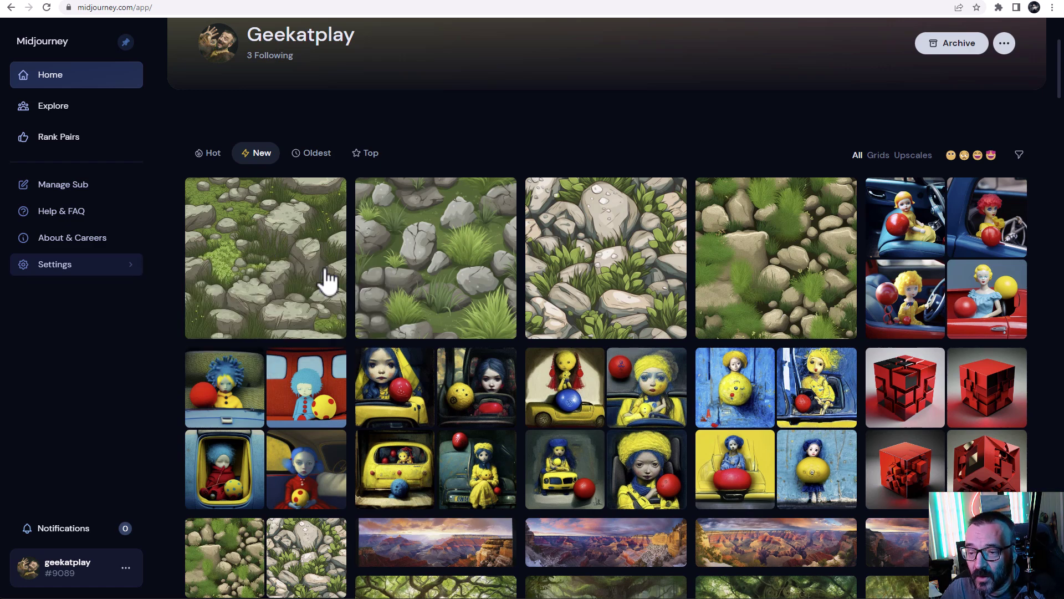
{"action": "left_click", "coordinate": [470, 285]}
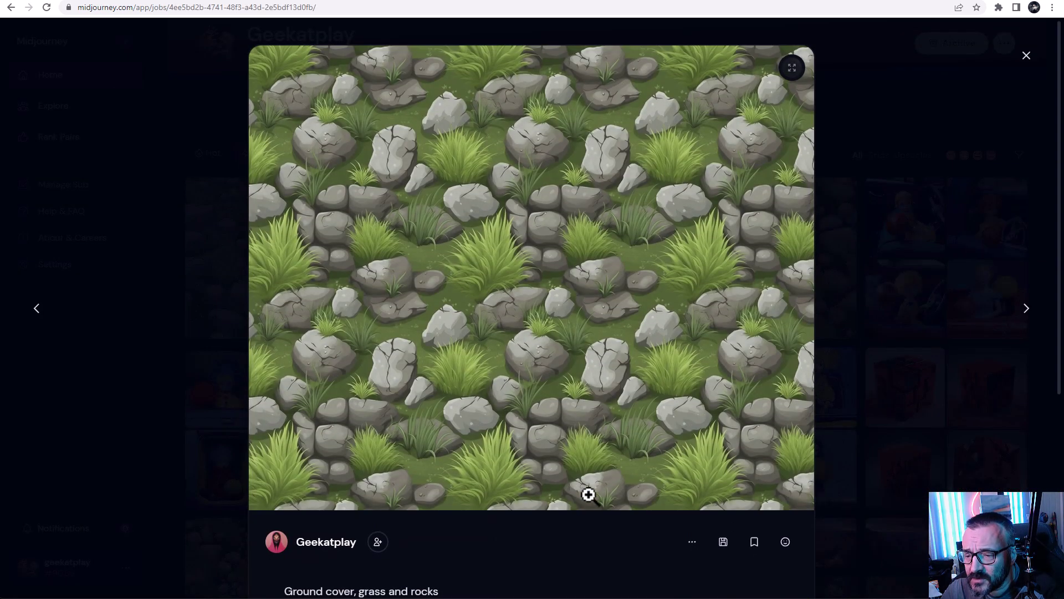
{"action": "left_click", "coordinate": [860, 256]}
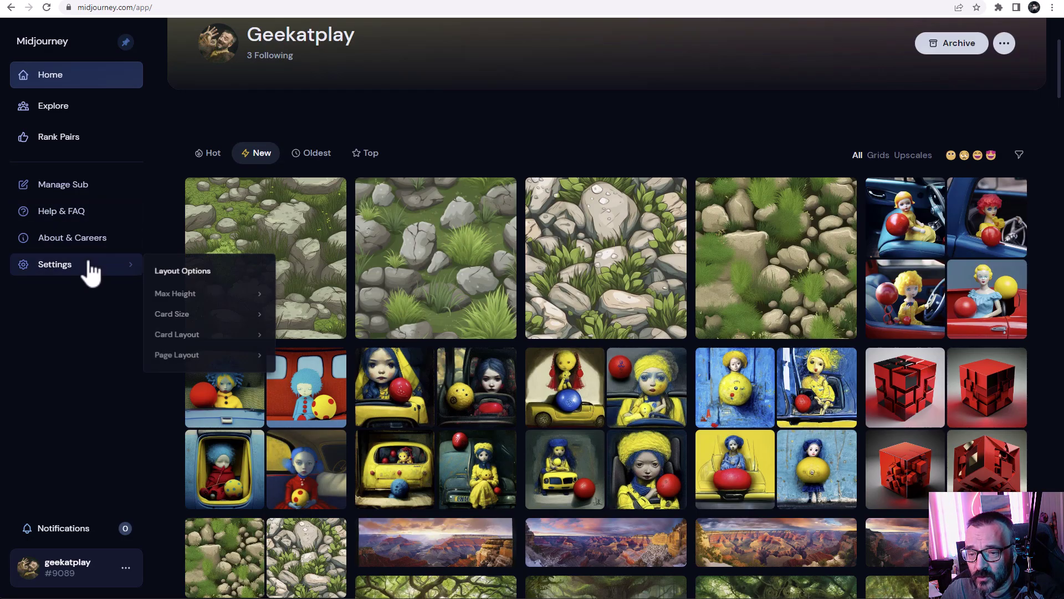
- Set the gallery's card layout to Tight and check the additional options under the second ground cover image
{"action": "mouse_move", "coordinate": [77, 272]}
{"action": "mouse_move", "coordinate": [214, 334]}
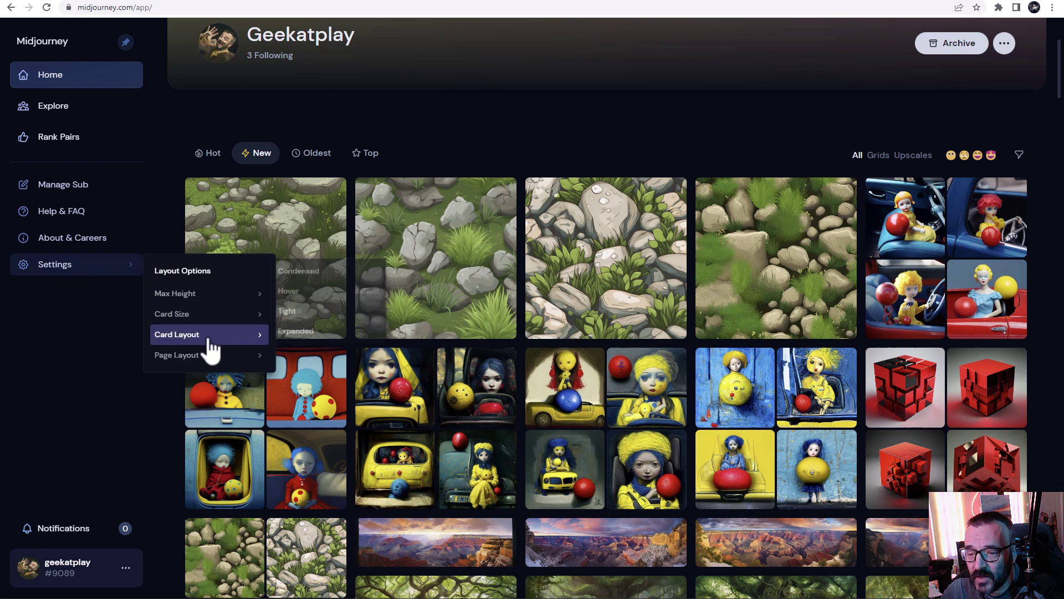
{"action": "left_click", "coordinate": [348, 321]}
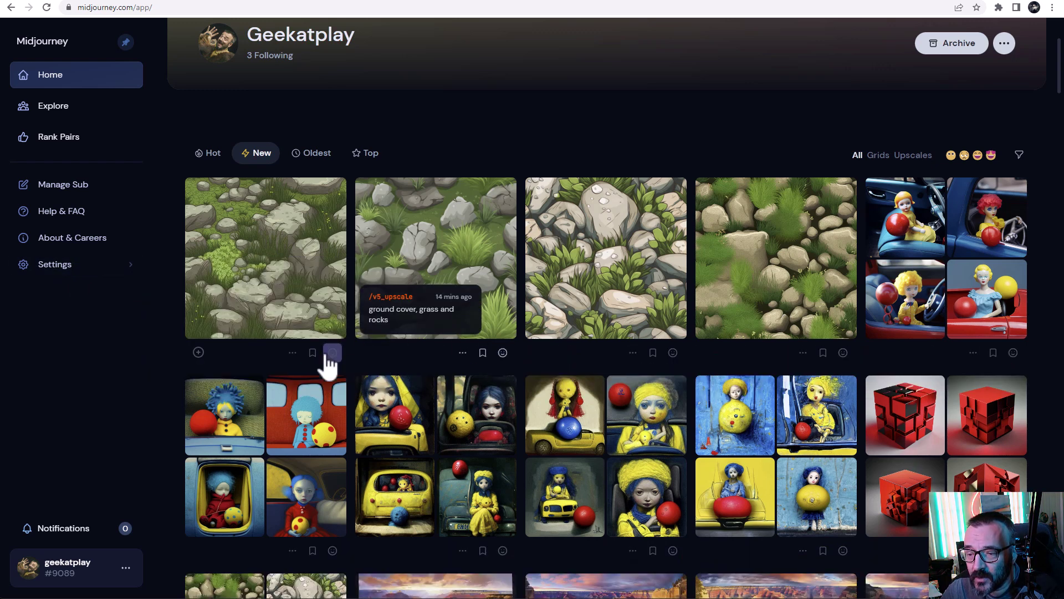
{"action": "left_click", "coordinate": [463, 354]}
{"action": "left_click", "coordinate": [463, 355]}
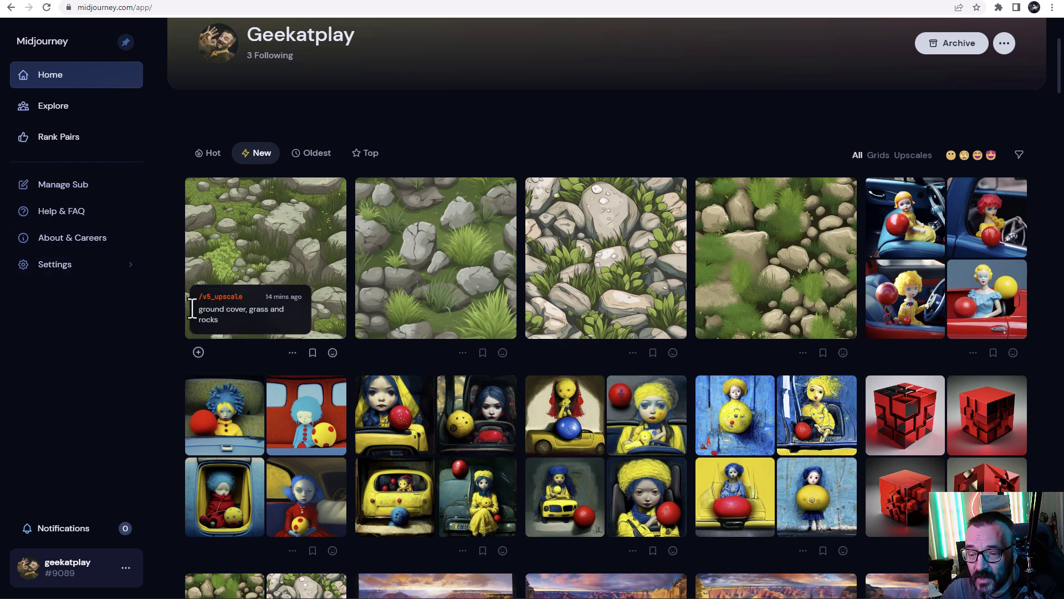
- Set the gallery's card layout to Expanded and point out the prompt text under the third ground cover image
{"action": "mouse_move", "coordinate": [101, 271]}
{"action": "mouse_move", "coordinate": [205, 335]}
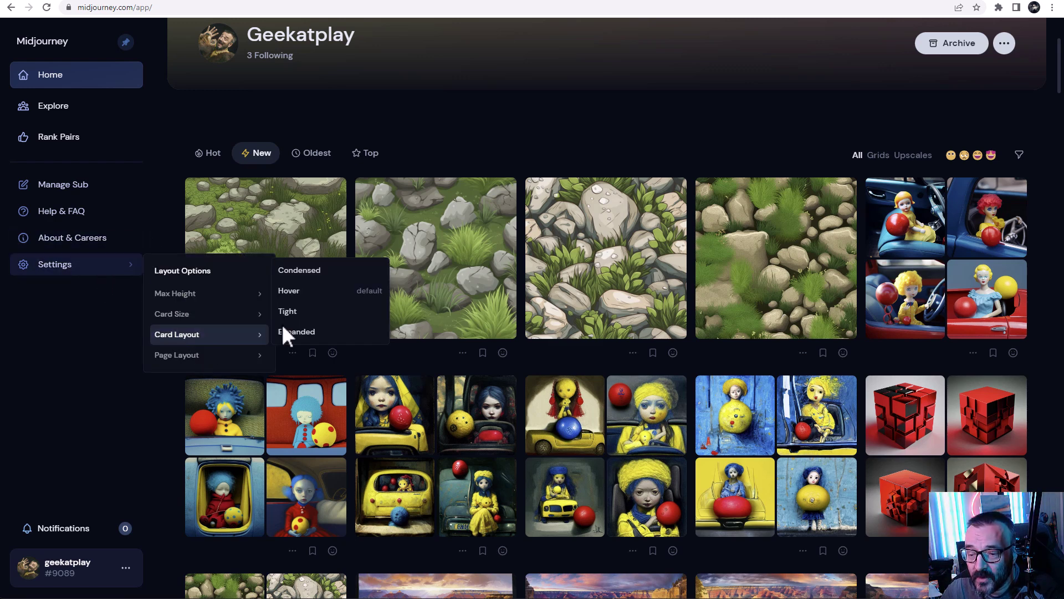
{"action": "left_click", "coordinate": [309, 344]}
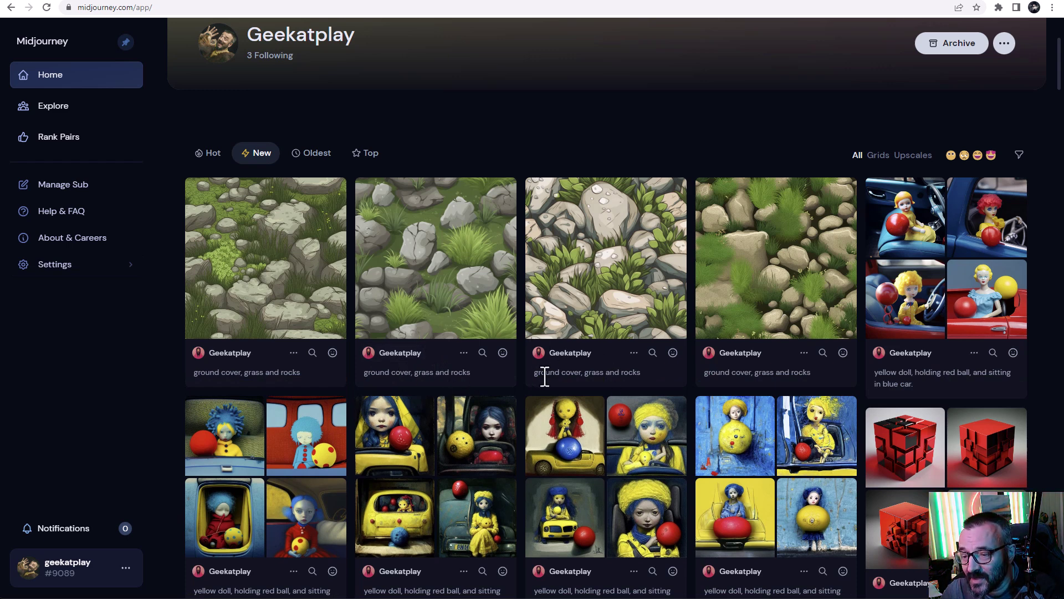
{"action": "left_click_drag", "start_coordinate": [535, 377], "coordinate": [609, 372]}
{"action": "left_click", "coordinate": [609, 373]}
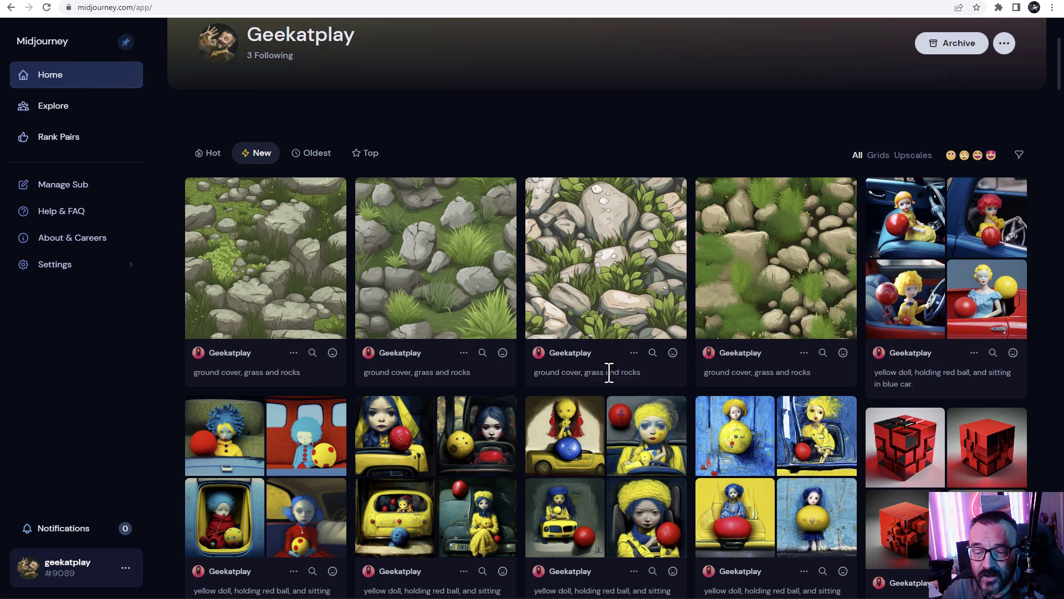
- Set the gallery's card layout back to the default Hover option
{"action": "left_click", "coordinate": [50, 264]}
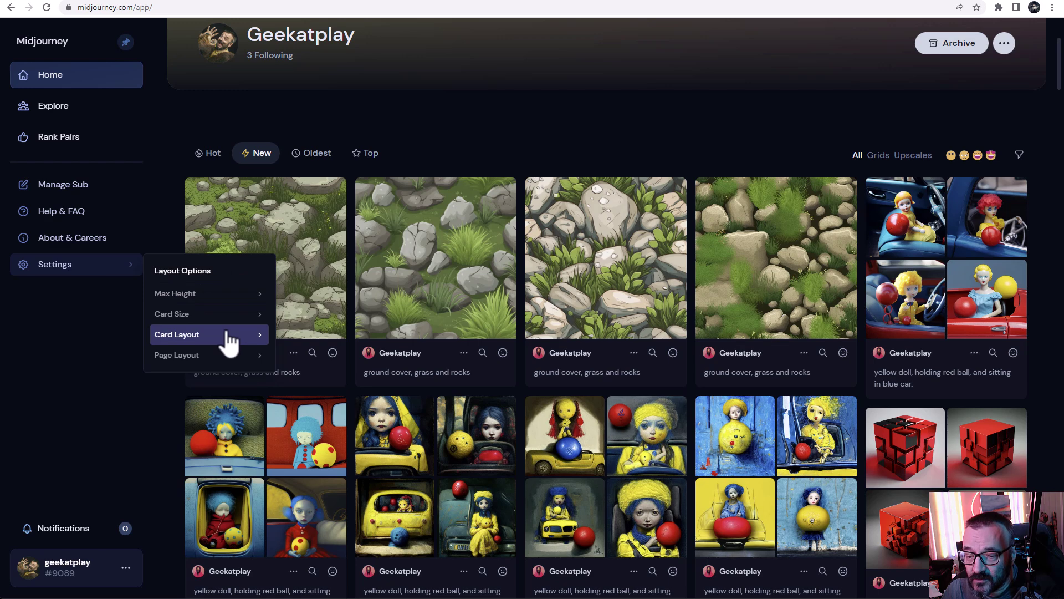
{"action": "mouse_move", "coordinate": [231, 339]}
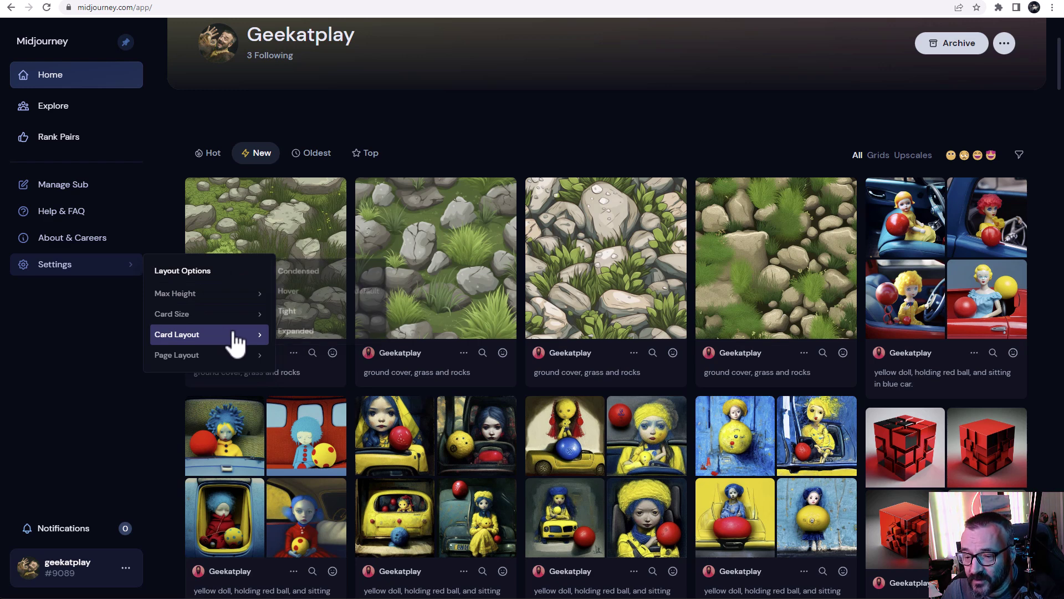
{"action": "left_click", "coordinate": [335, 294]}
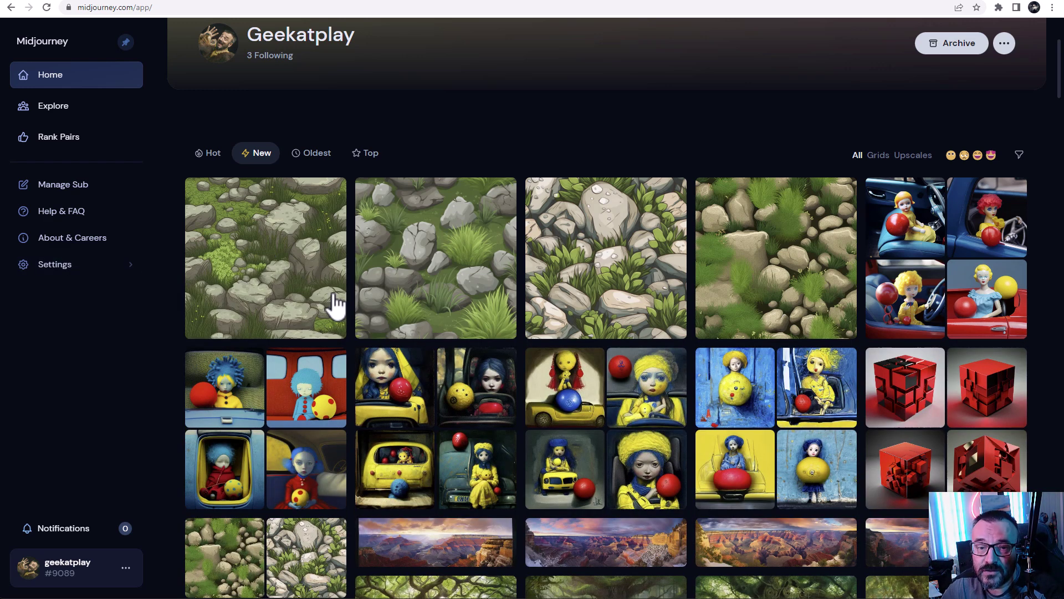
- Set the gallery's page layout to Narrow
{"action": "left_click", "coordinate": [67, 267]}
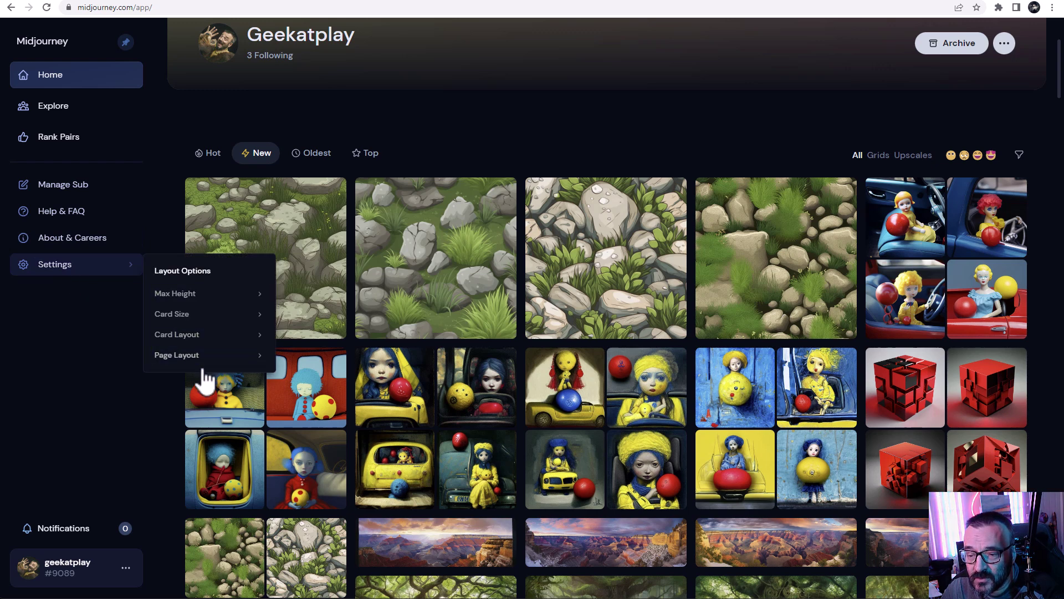
{"action": "mouse_move", "coordinate": [204, 359]}
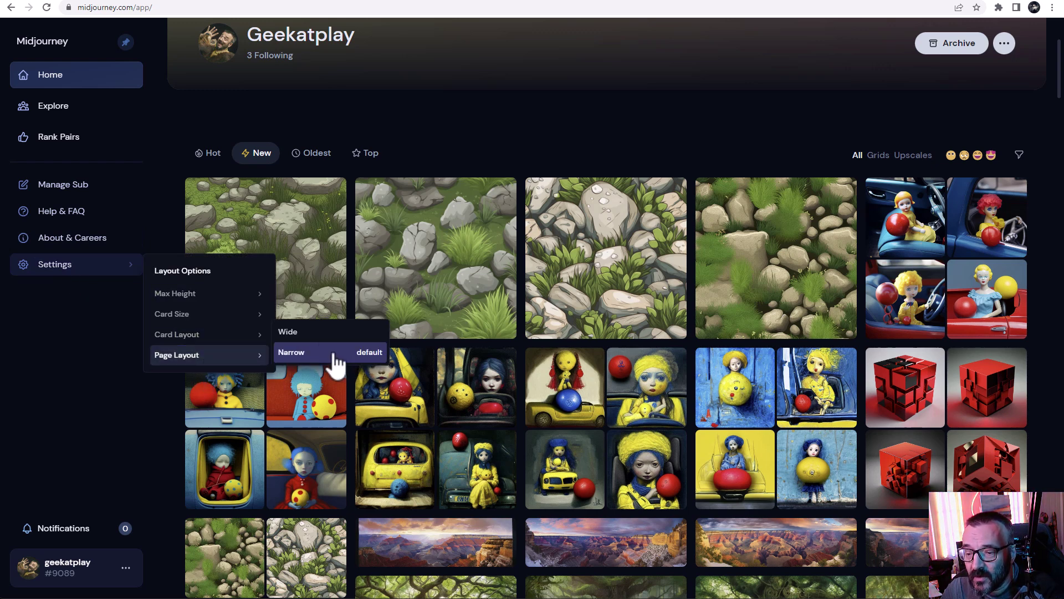
{"action": "left_click", "coordinate": [317, 354]}
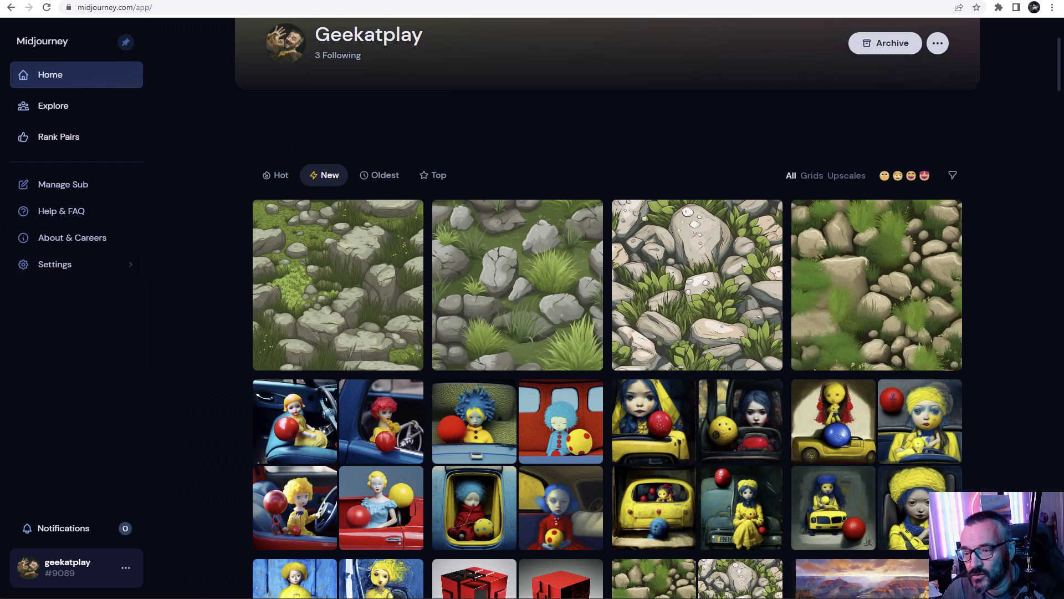
- Set the gallery's page layout back to Wide
{"action": "left_click", "coordinate": [118, 266]}
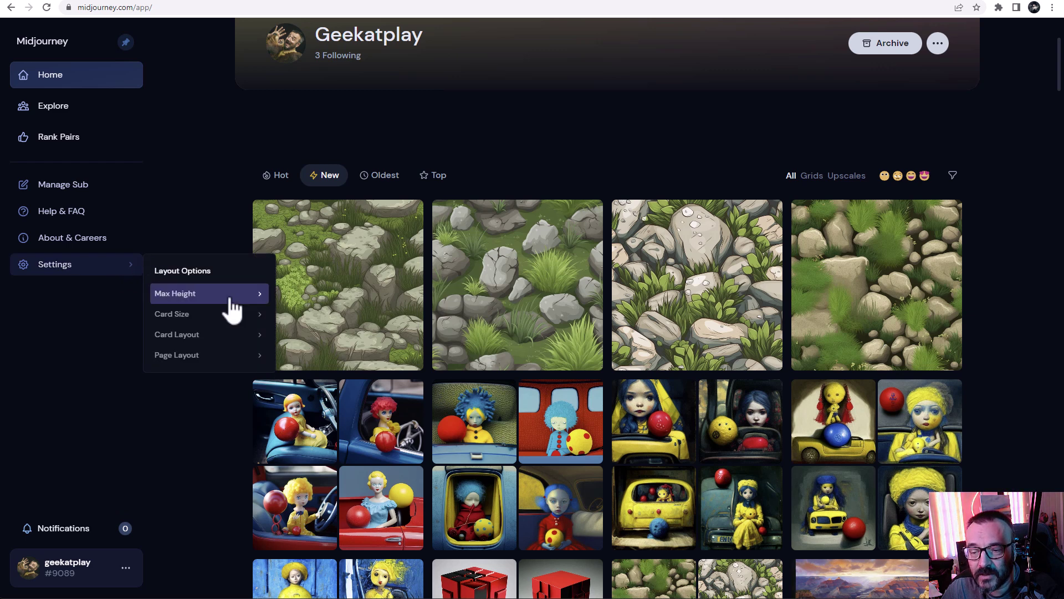
{"action": "mouse_move", "coordinate": [230, 357]}
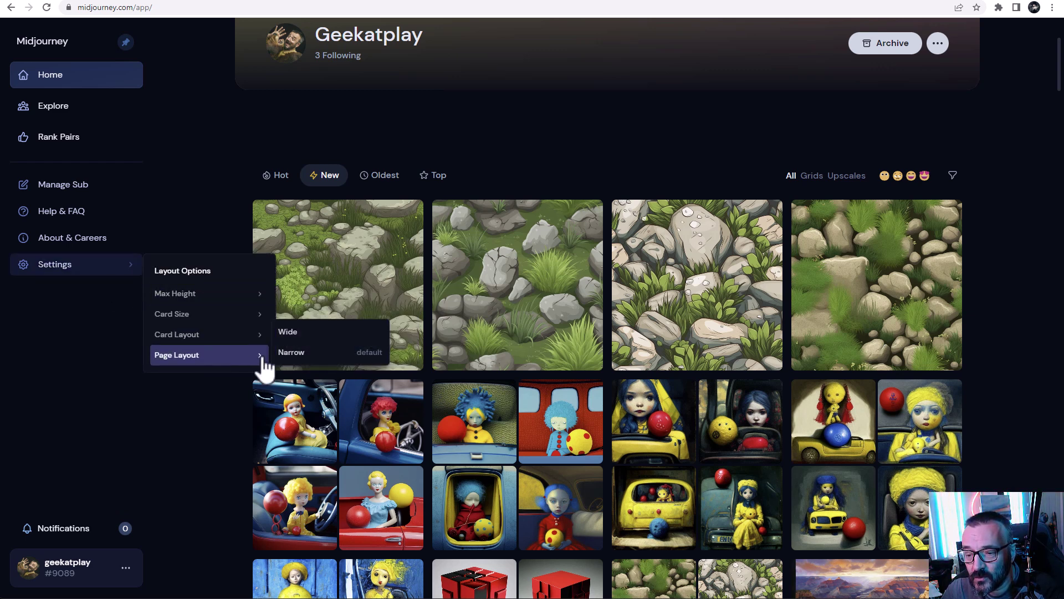
{"action": "left_click", "coordinate": [292, 333]}
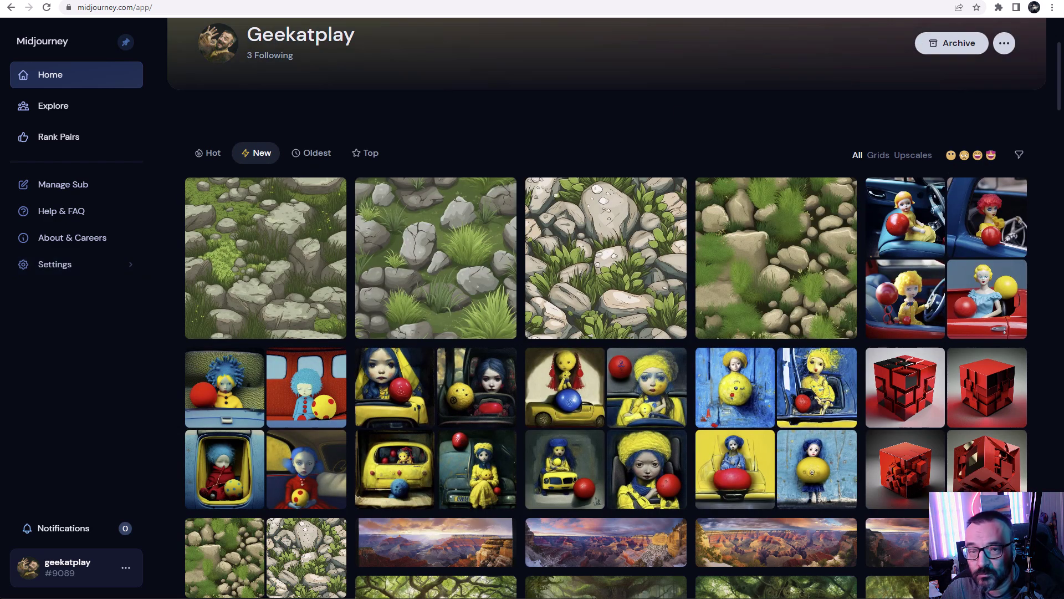
{"action": "mouse_move", "coordinate": [488, 239]}
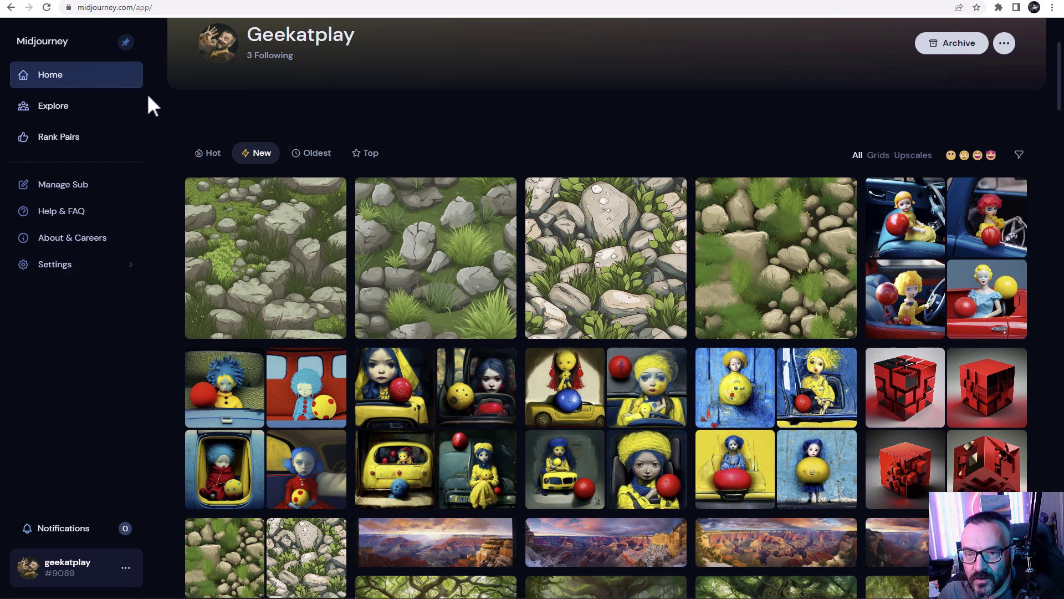
- Toggle the sidebar's pinning off and on, and return to the start of the Home page
{"action": "left_click", "coordinate": [127, 43]}
{"action": "left_click", "coordinate": [125, 43]}
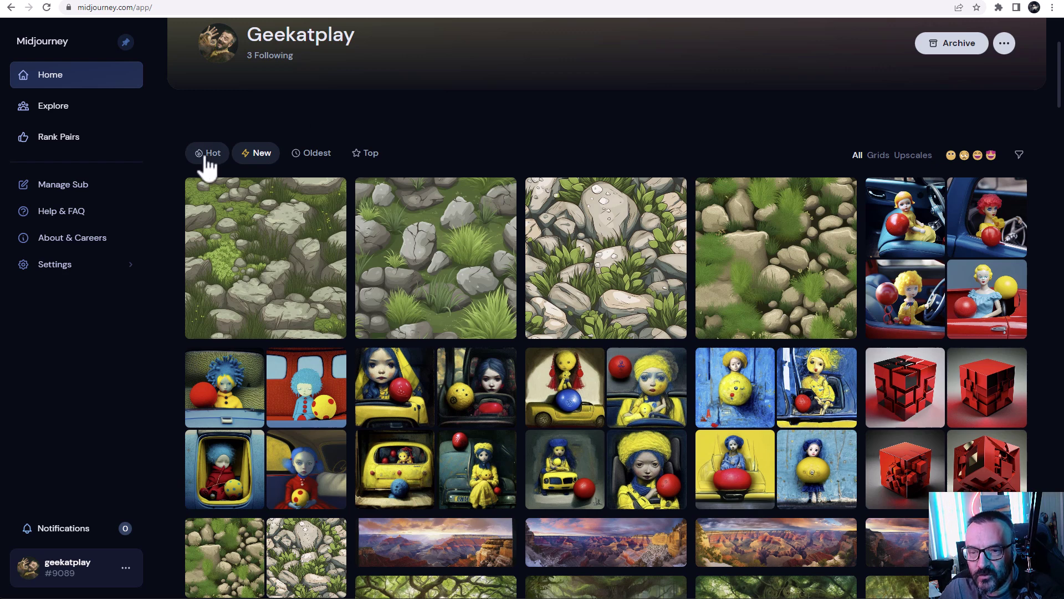
{"action": "left_click", "coordinate": [77, 81]}
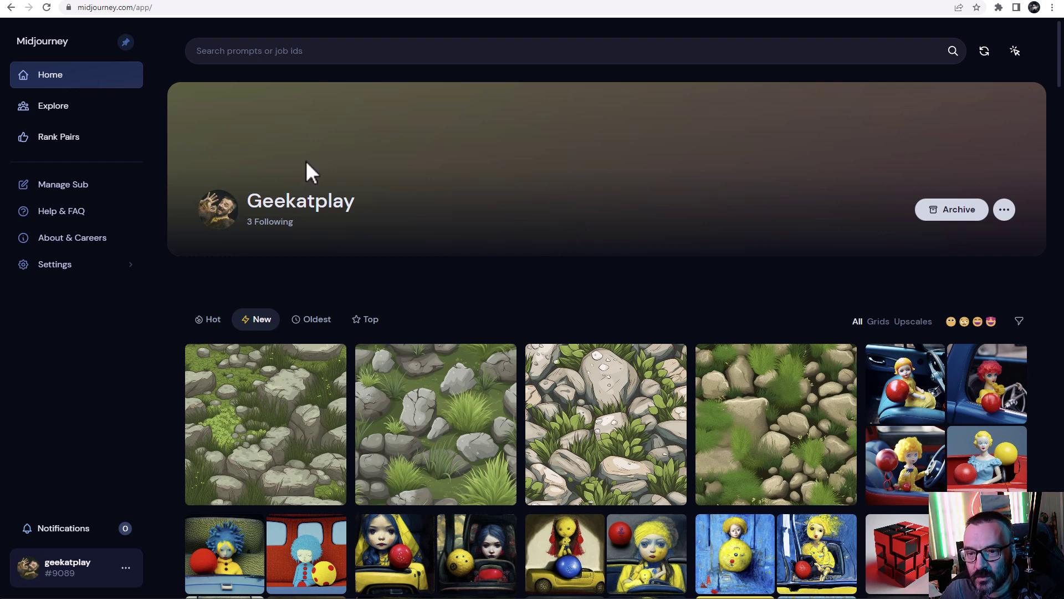
- Go to the Explore community feed and show the additional options for the rococo space cafe waitress image
{"action": "left_click", "coordinate": [55, 123]}
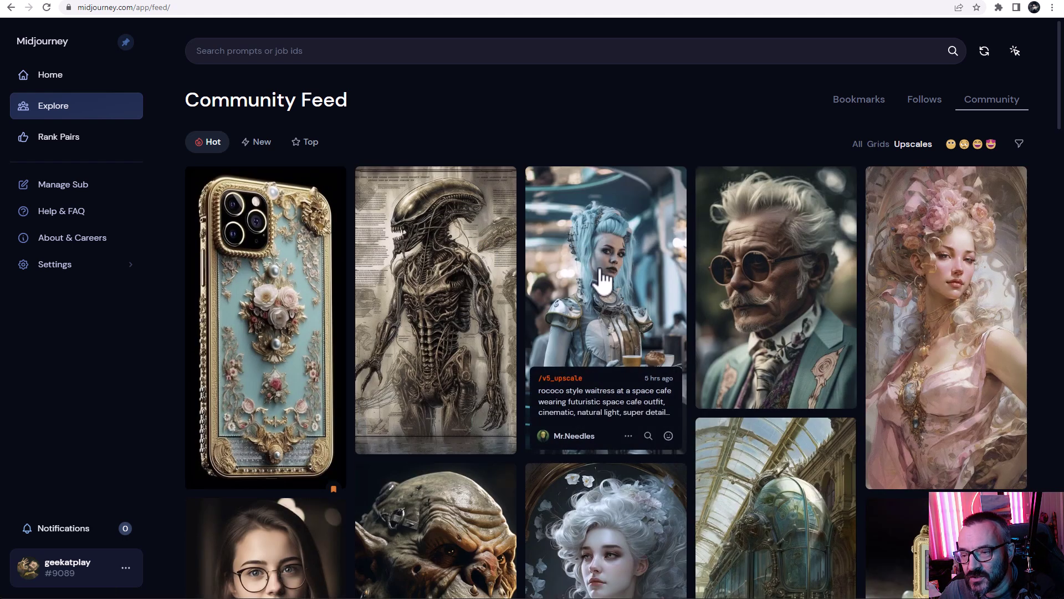
{"action": "scroll", "coordinate": [599, 278], "scroll_direction": "down", "scroll_amount": 1}
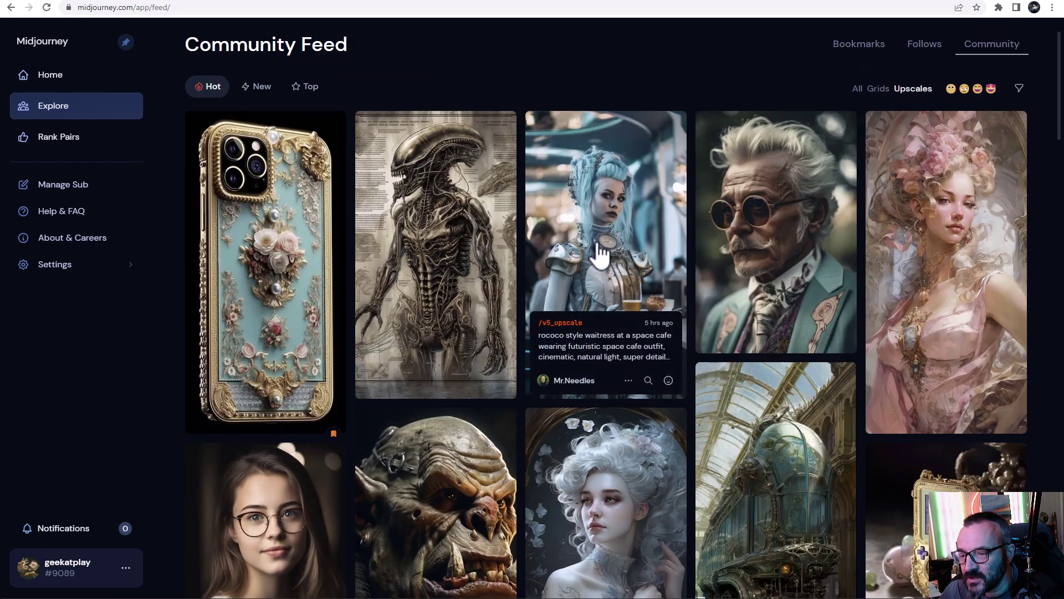
{"action": "left_click", "coordinate": [629, 381]}
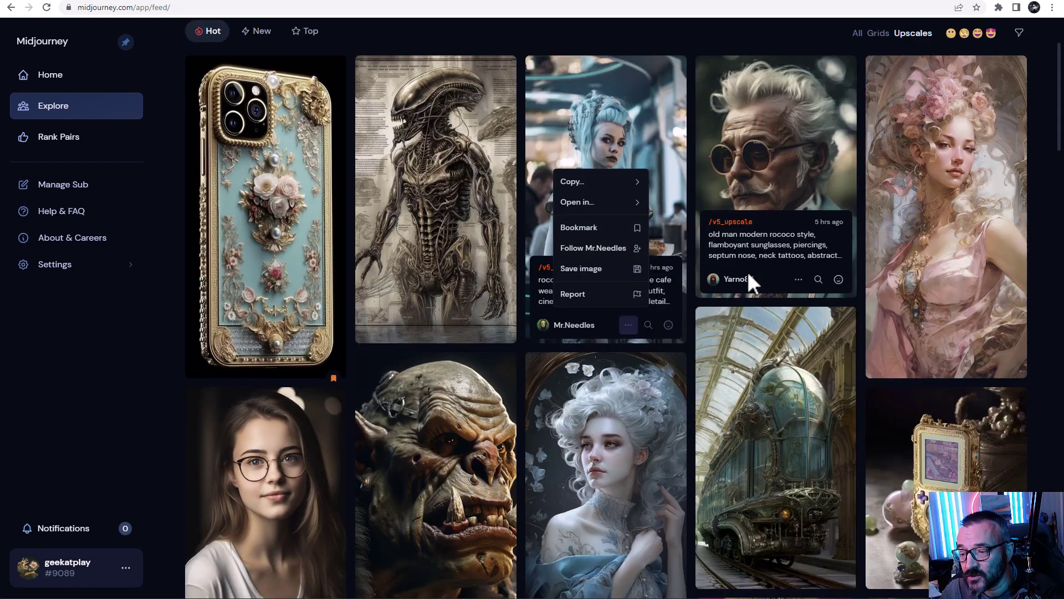
- Close the image options and browse the community feed's hot upscaled images, then return to its start
{"action": "scroll", "coordinate": [745, 283], "scroll_direction": "down", "scroll_amount": 5}
{"action": "left_click", "coordinate": [571, 277]}
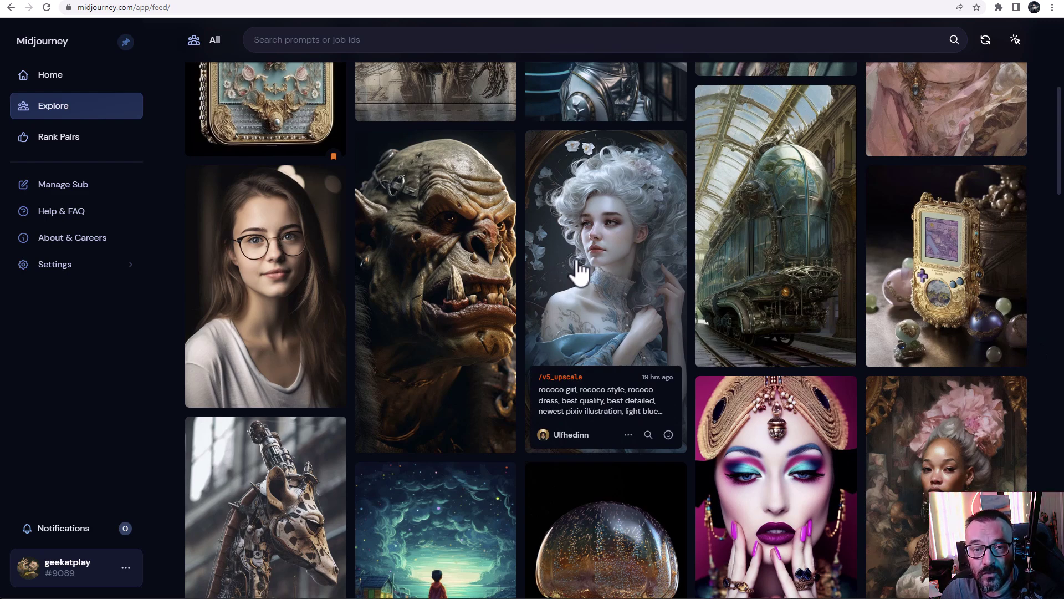
{"action": "scroll", "coordinate": [577, 272], "scroll_direction": "down", "scroll_amount": 5}
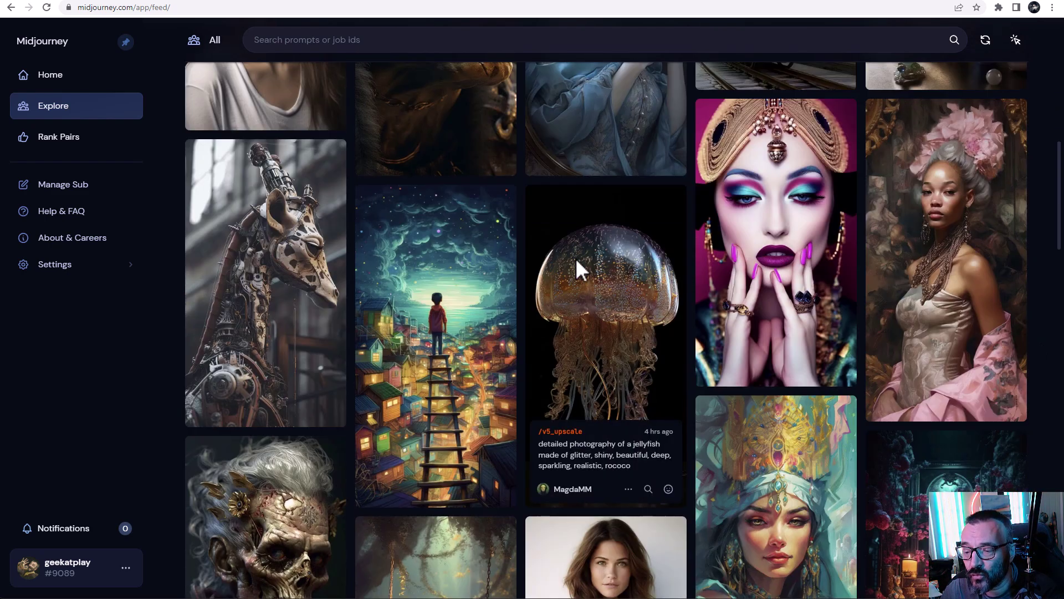
{"action": "scroll", "coordinate": [577, 272], "scroll_direction": "up", "scroll_amount": 11}
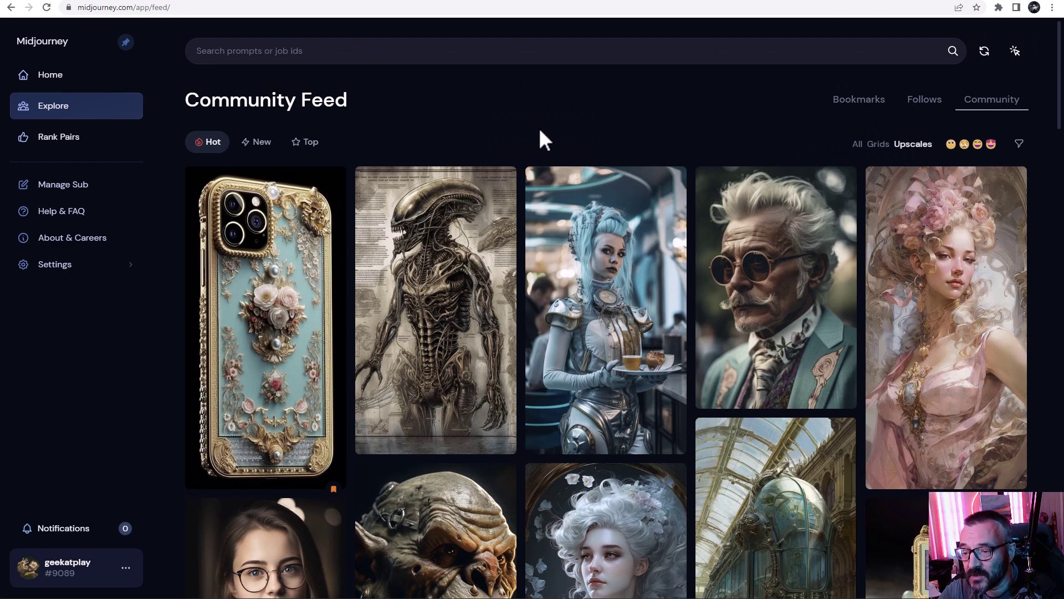
- Show the additional options for the watercolor rococo goddess image in the community feed and close them
{"action": "mouse_move", "coordinate": [901, 297]}
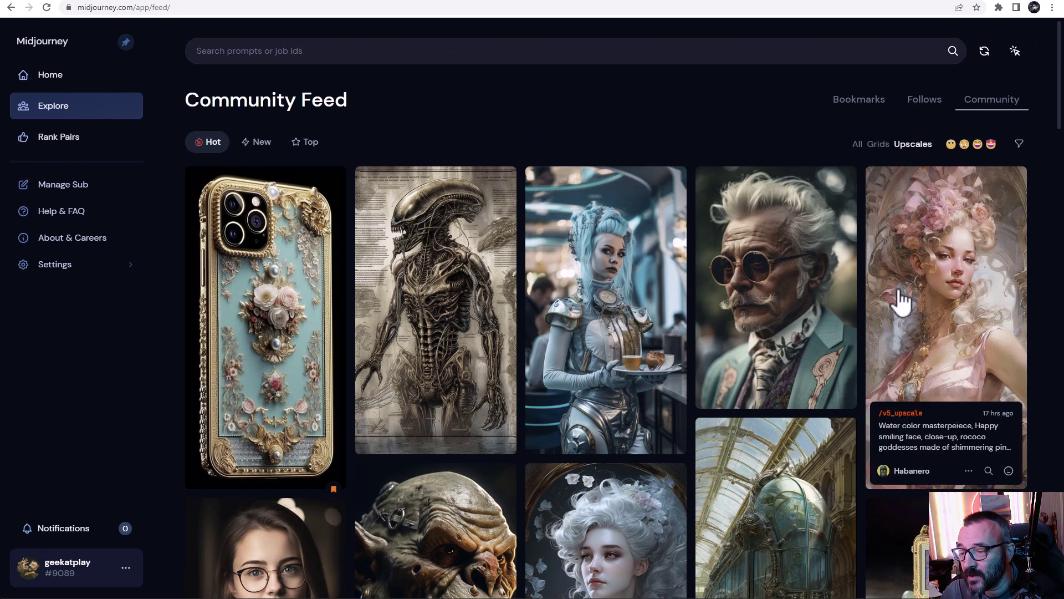
{"action": "left_click", "coordinate": [968, 471]}
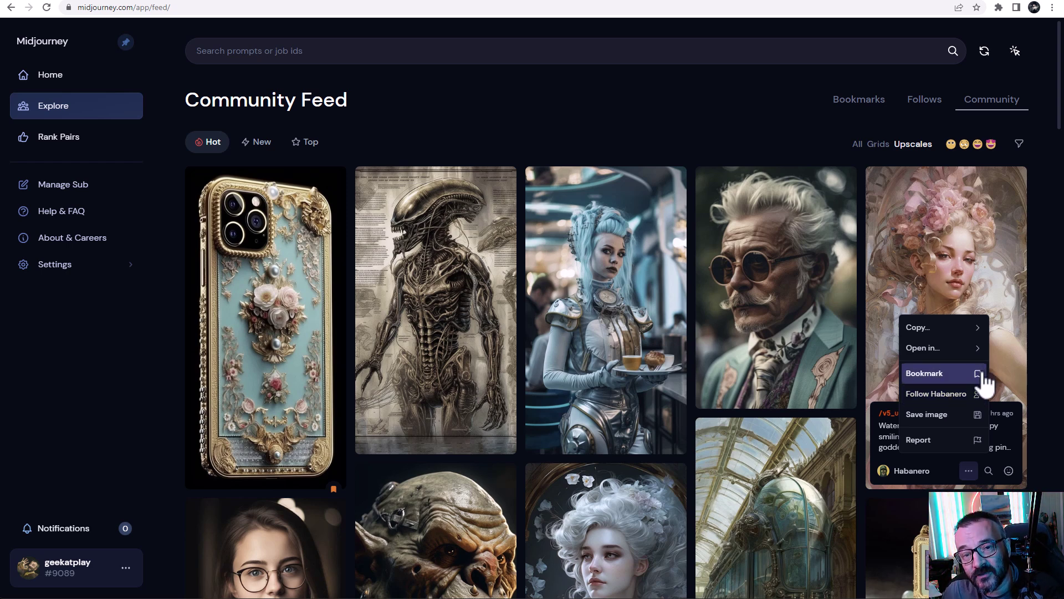
{"action": "left_click", "coordinate": [1042, 235]}
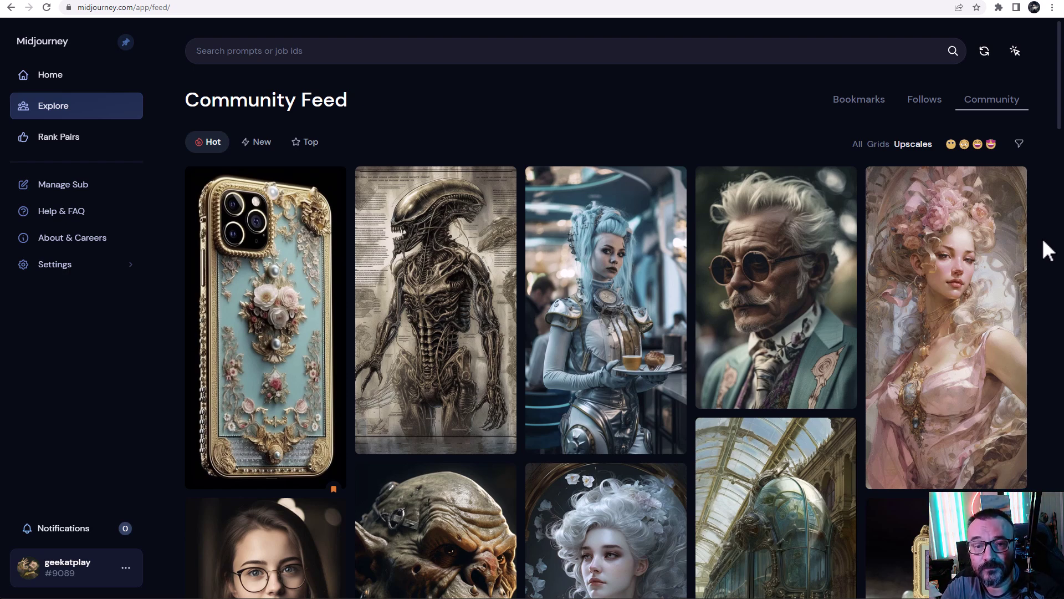
- Browse the bookmarked images and view the Follows feed, then return to the Community feed
{"action": "left_click", "coordinate": [857, 118]}
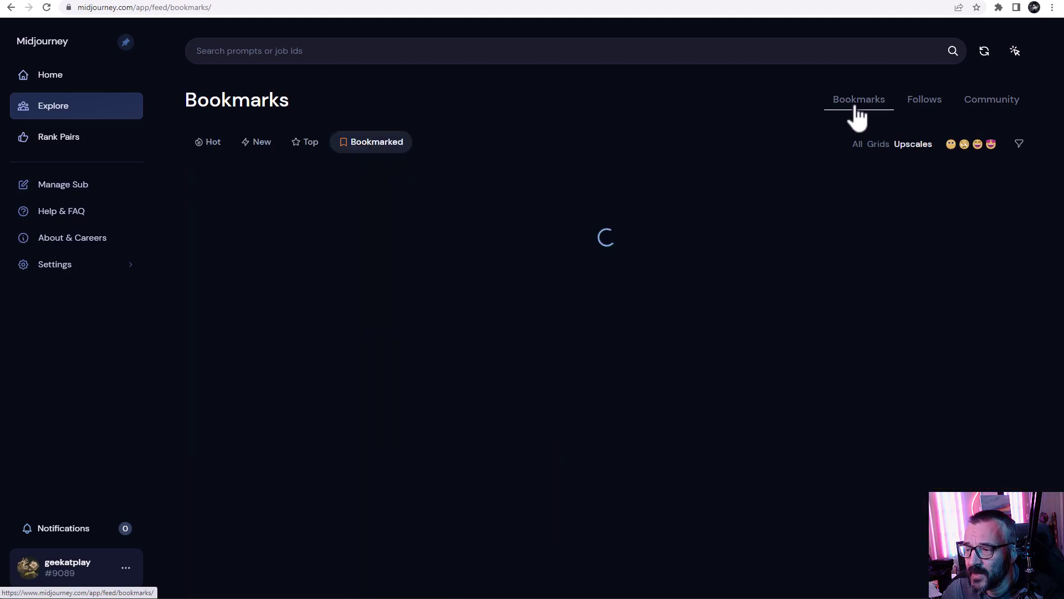
{"action": "scroll", "coordinate": [623, 283], "scroll_direction": "down", "scroll_amount": 10}
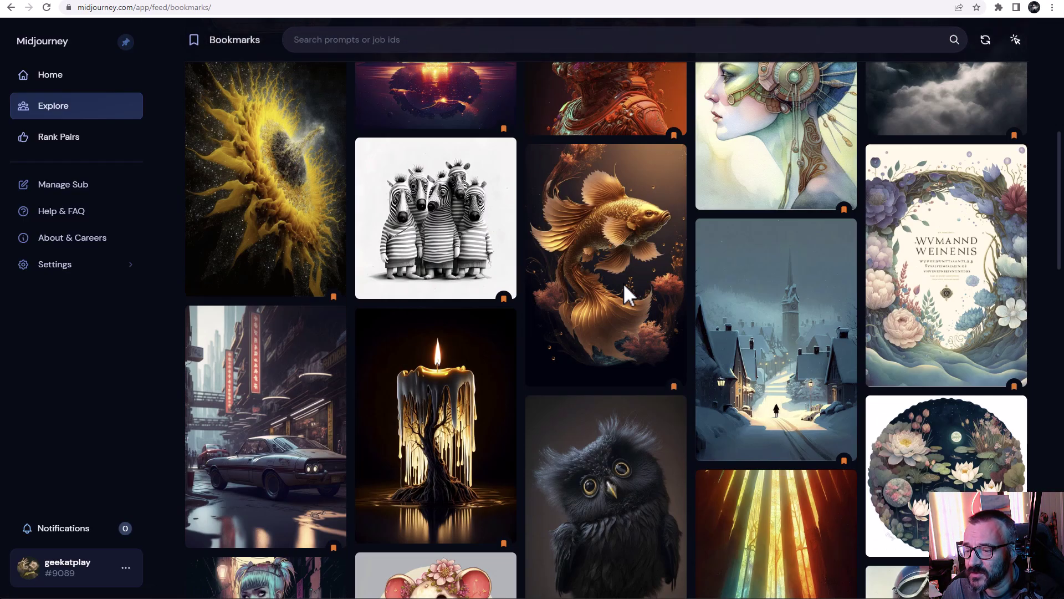
{"action": "scroll", "coordinate": [623, 282], "scroll_direction": "up", "scroll_amount": 3}
{"action": "scroll", "coordinate": [623, 283], "scroll_direction": "up", "scroll_amount": 8}
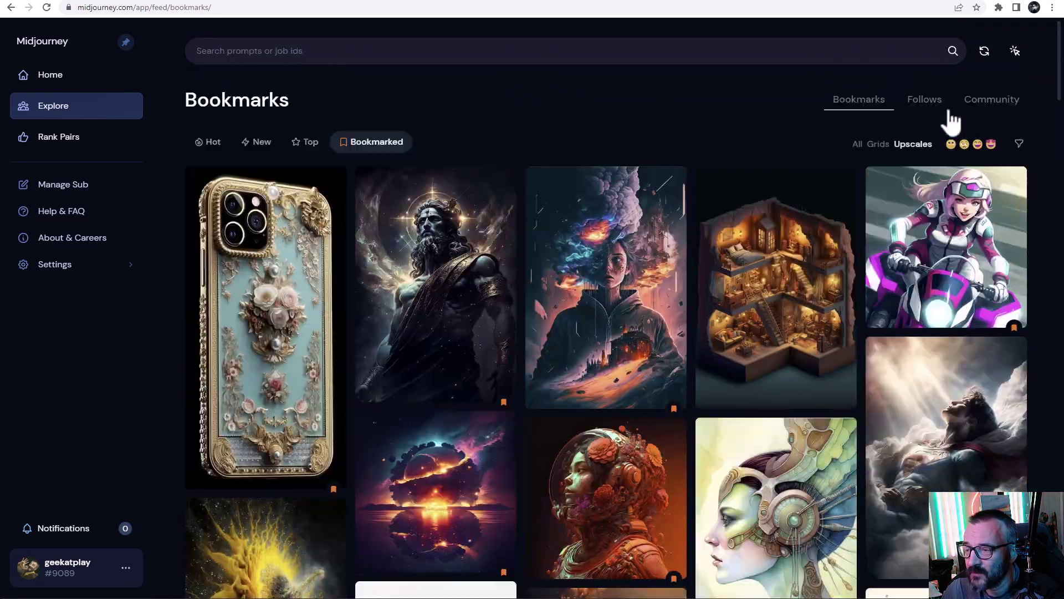
{"action": "left_click", "coordinate": [924, 108]}
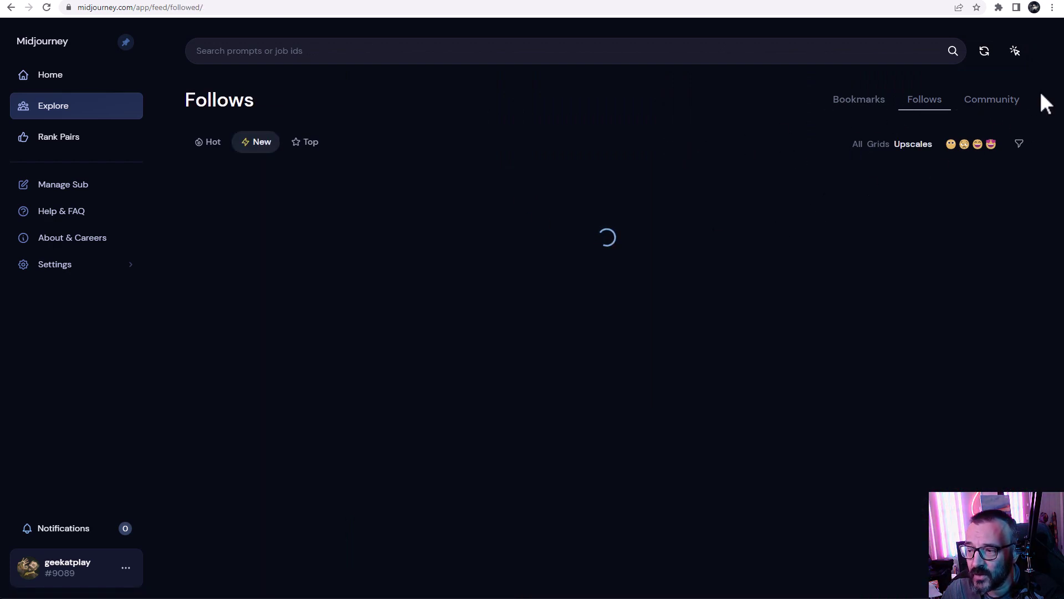
{"action": "left_click", "coordinate": [1004, 107]}
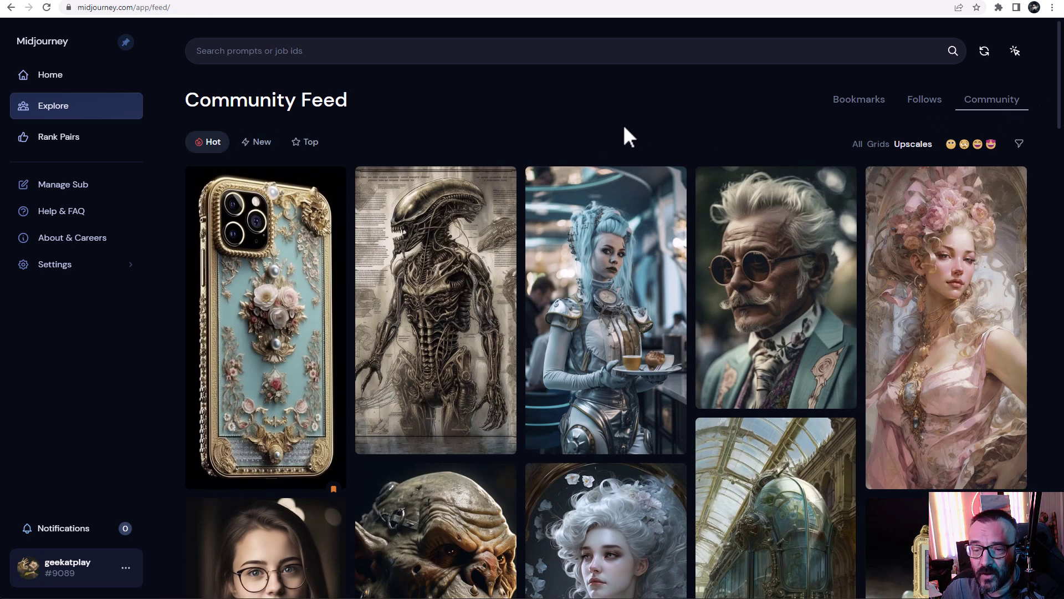
- Go to Rank Pairs and pick the cliffside glass house and the full-length posing woman as the preferred images
{"action": "left_click", "coordinate": [83, 149]}
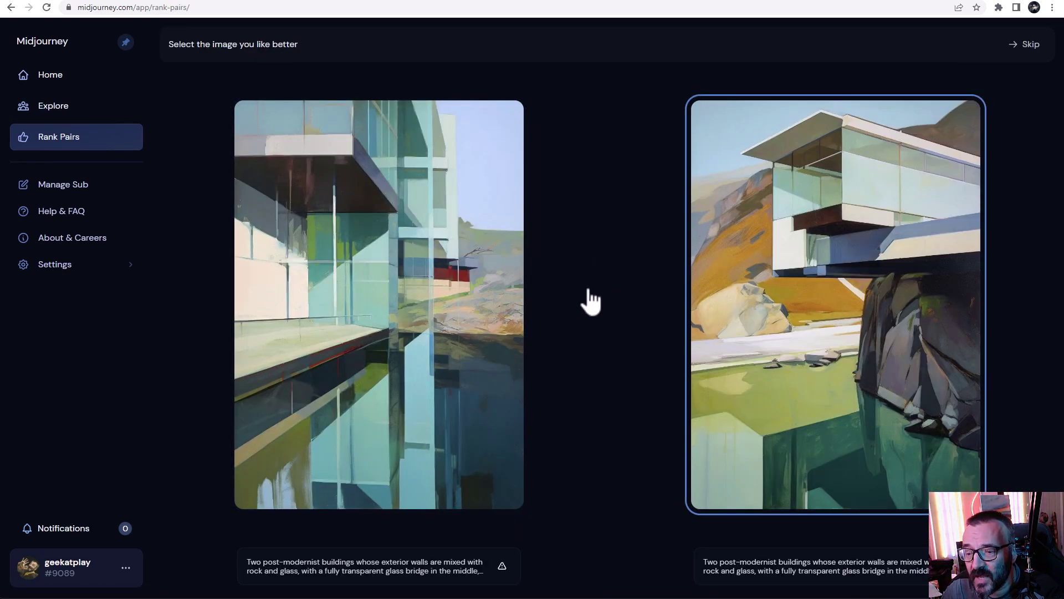
{"action": "left_click", "coordinate": [741, 337]}
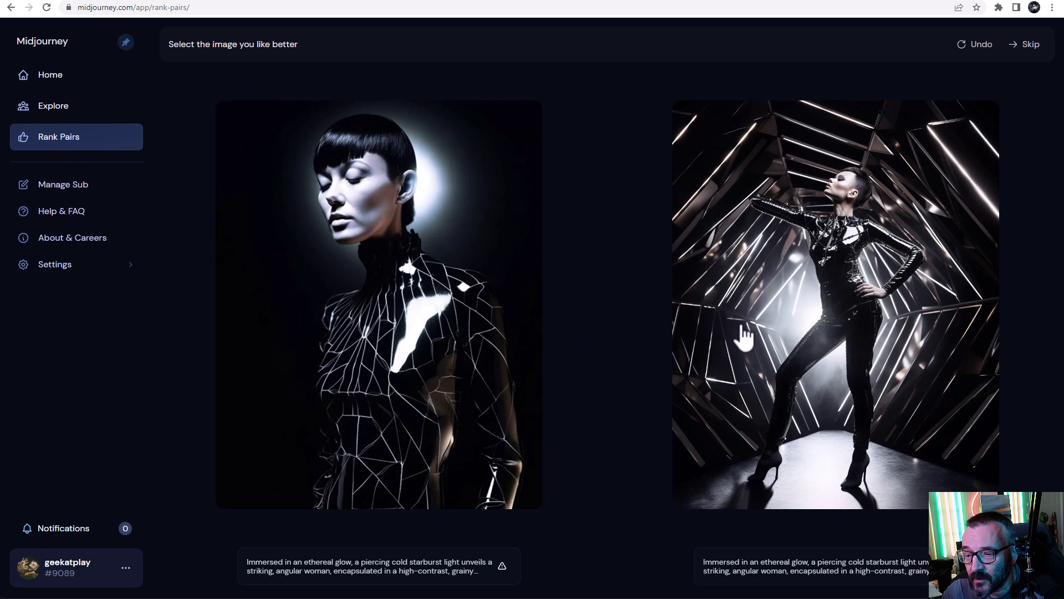
{"action": "left_click", "coordinate": [784, 256]}
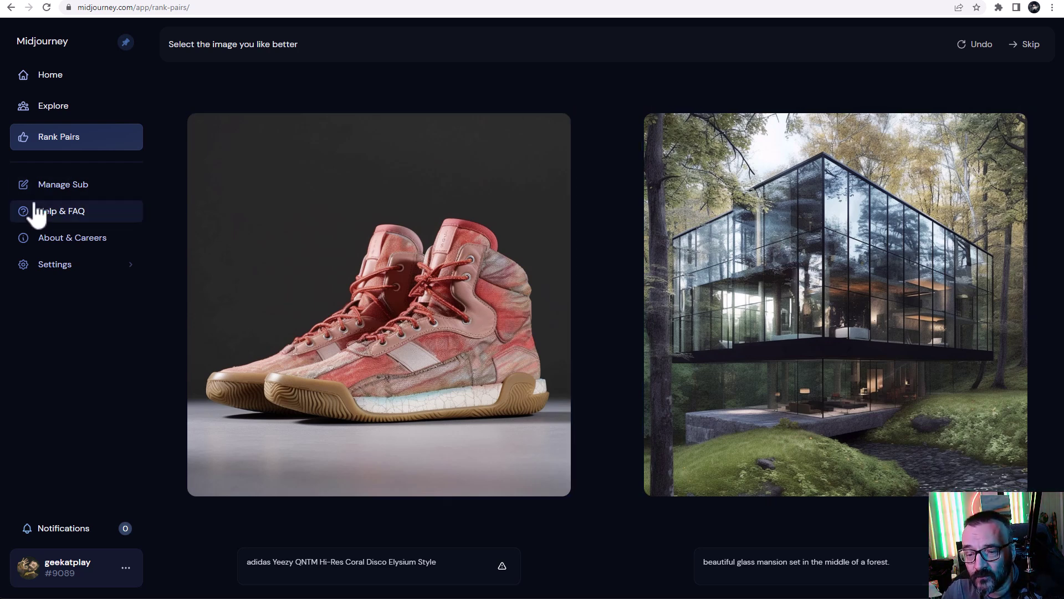
- Go to the subscription management page and review the Basic, Standard and Pro plans with monthly billing
{"action": "left_click", "coordinate": [65, 188]}
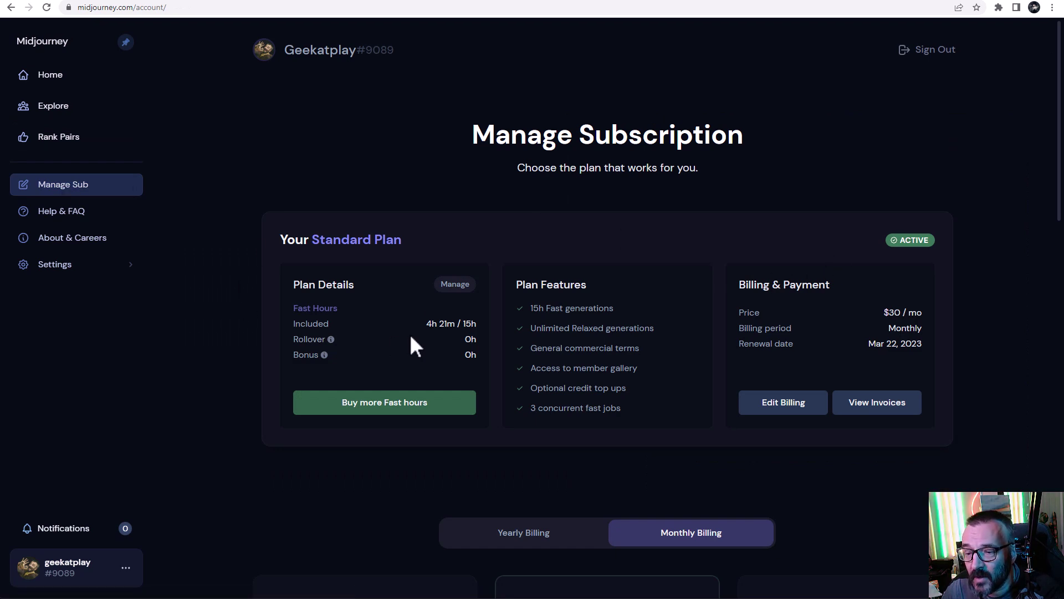
{"action": "scroll", "coordinate": [414, 295], "scroll_direction": "down", "scroll_amount": 6}
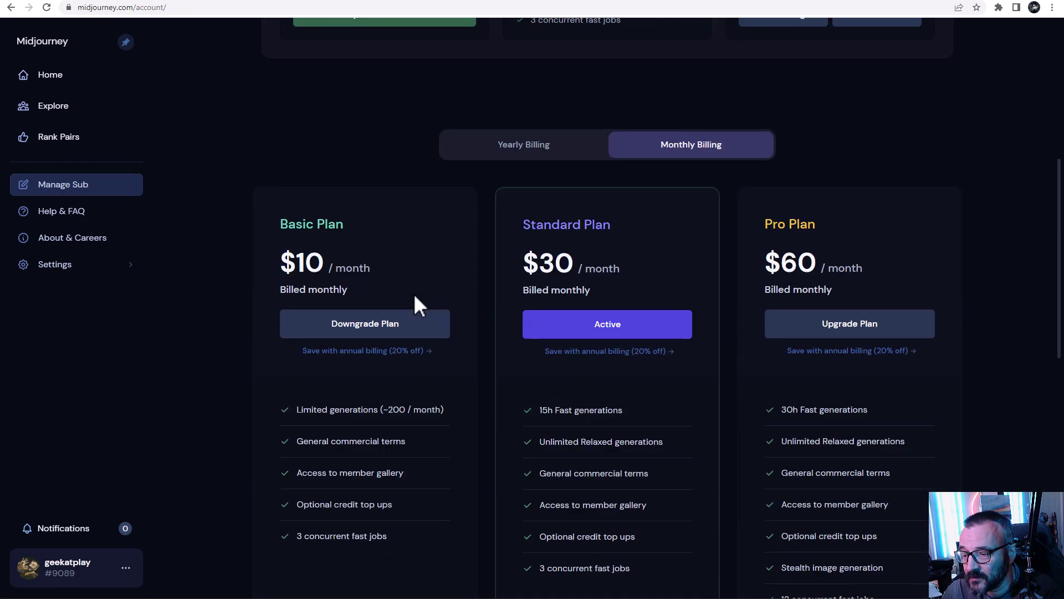
{"action": "scroll", "coordinate": [636, 283], "scroll_direction": "down", "scroll_amount": 4}
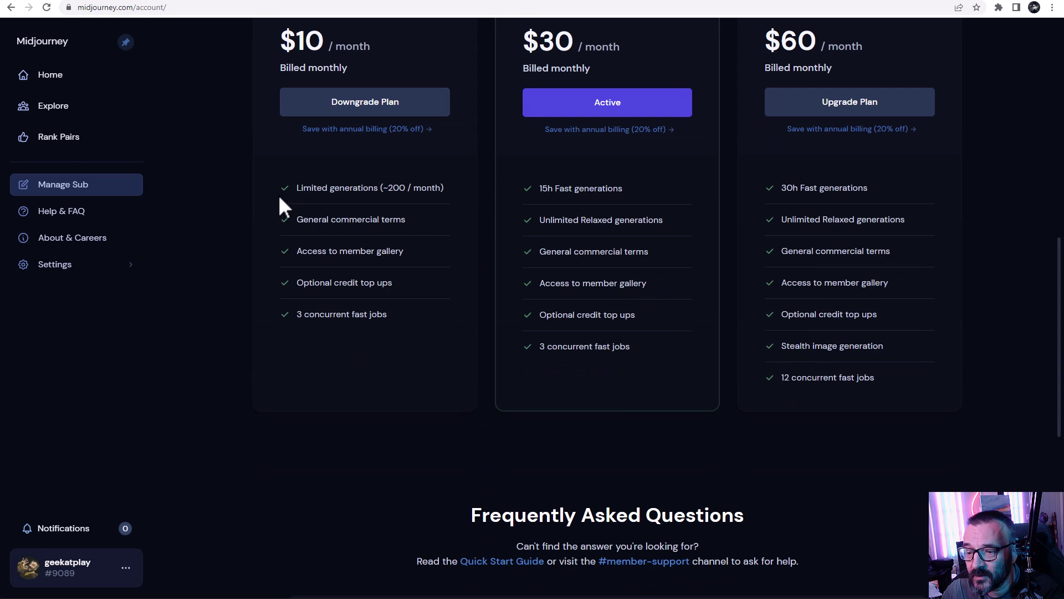
{"action": "scroll", "coordinate": [280, 197], "scroll_direction": "up", "scroll_amount": 2}
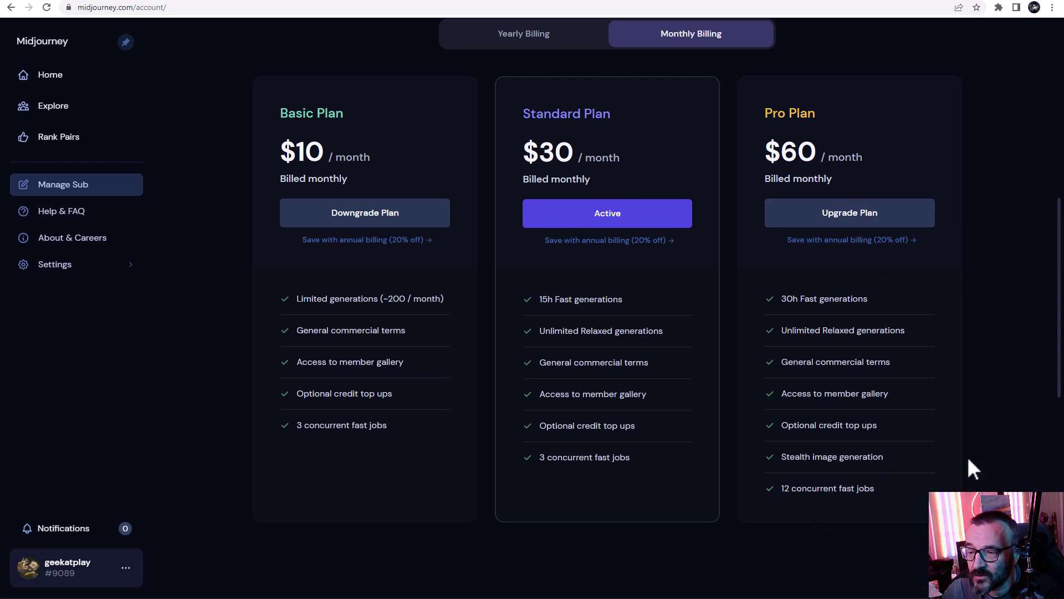
{"action": "scroll", "coordinate": [969, 460], "scroll_direction": "up", "scroll_amount": 4}
{"action": "scroll", "coordinate": [969, 461], "scroll_direction": "up", "scroll_amount": 4}
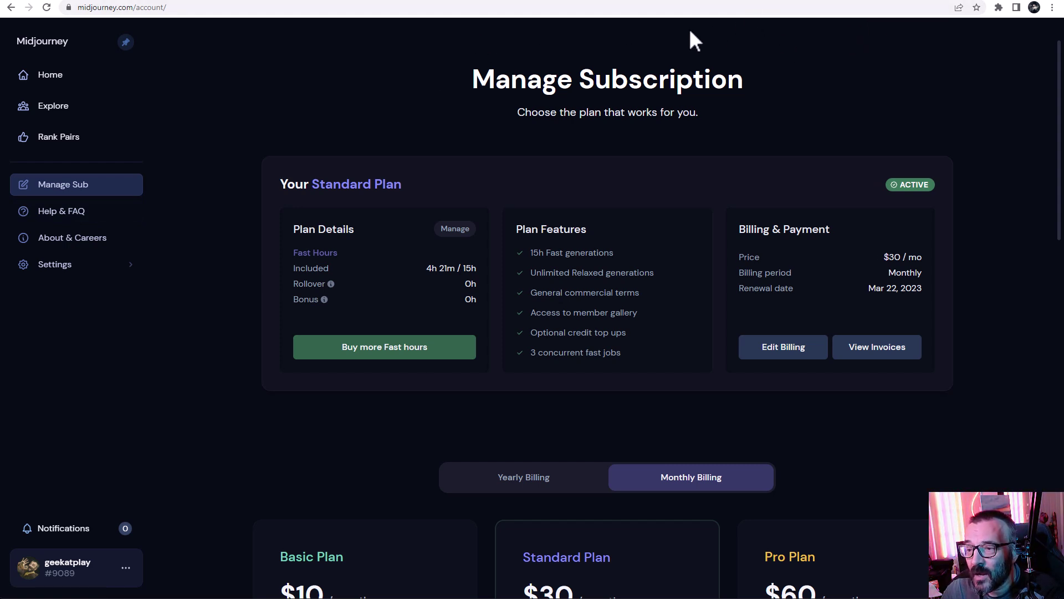
- Switch to the Midjourney documentation site to view its help topics, then return to the subscription page
{"action": "left_click", "coordinate": [502, 2]}
{"action": "scroll", "coordinate": [575, 278], "scroll_direction": "down", "scroll_amount": 4}
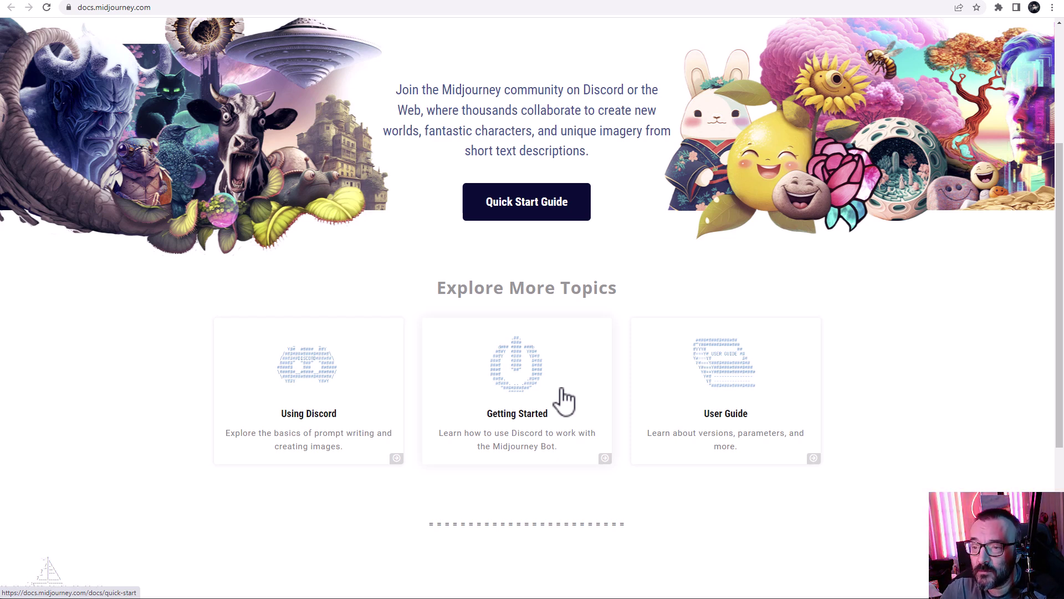
{"action": "left_click", "coordinate": [307, 2]}
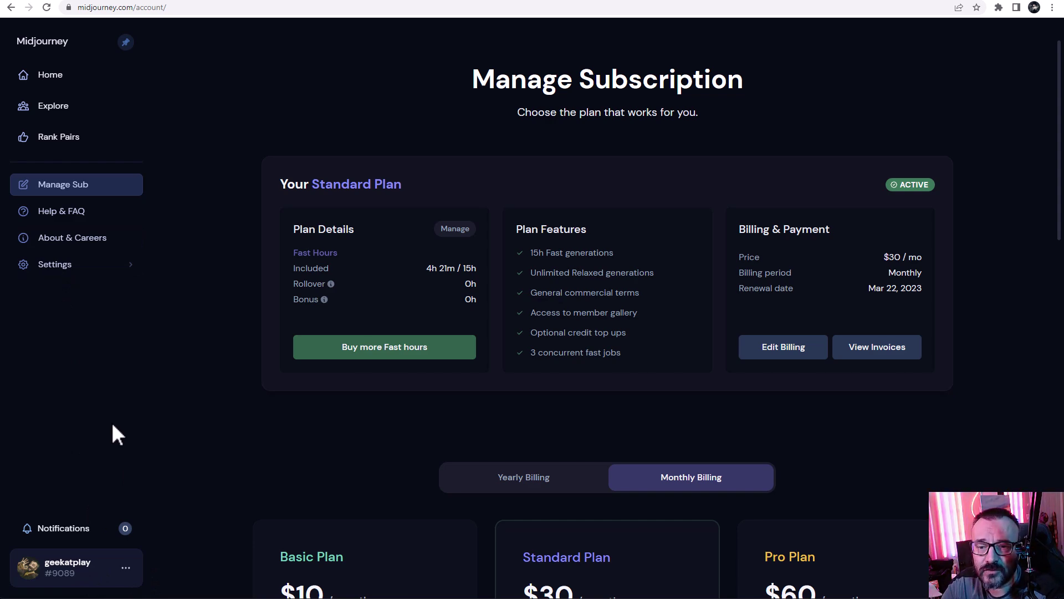
- Go to the Home gallery and search its prompts for "texture"
{"action": "left_click", "coordinate": [51, 81]}
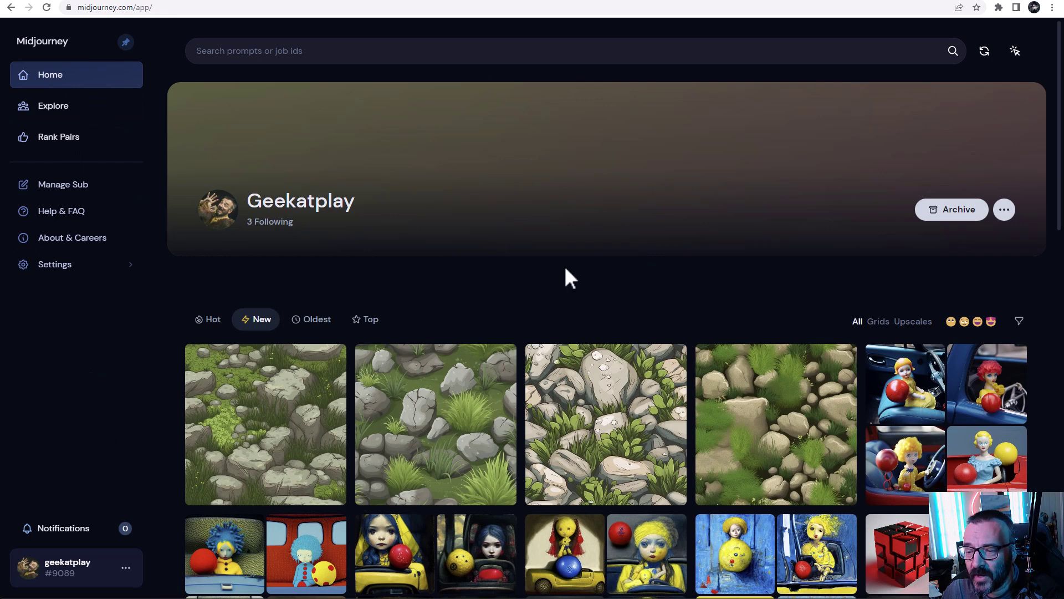
{"action": "scroll", "coordinate": [570, 277], "scroll_direction": "down", "scroll_amount": 1}
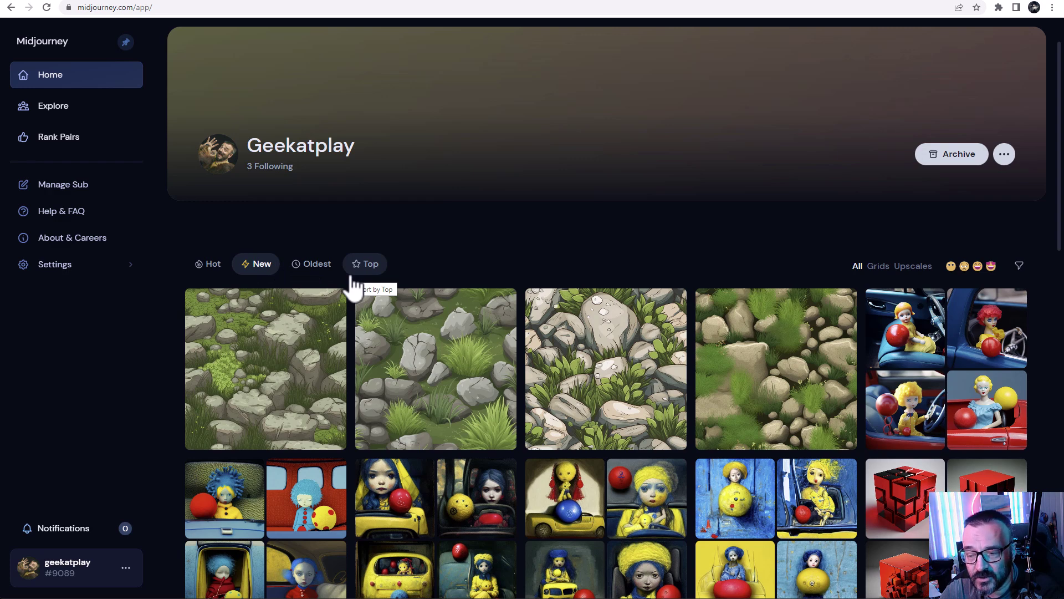
{"action": "scroll", "coordinate": [452, 301], "scroll_direction": "up", "scroll_amount": 1}
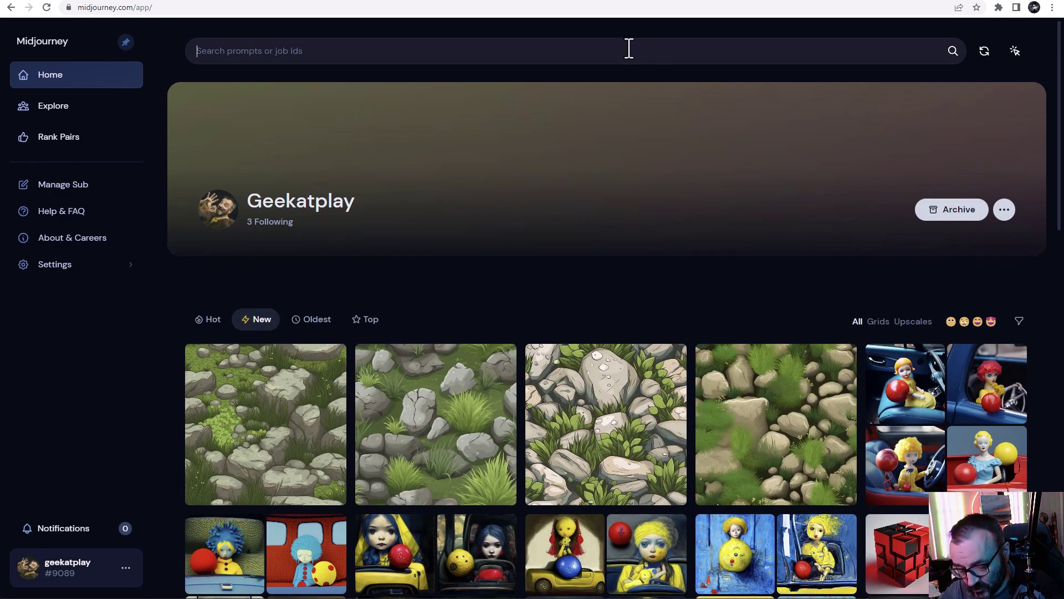
{"action": "type", "text": "texture"}
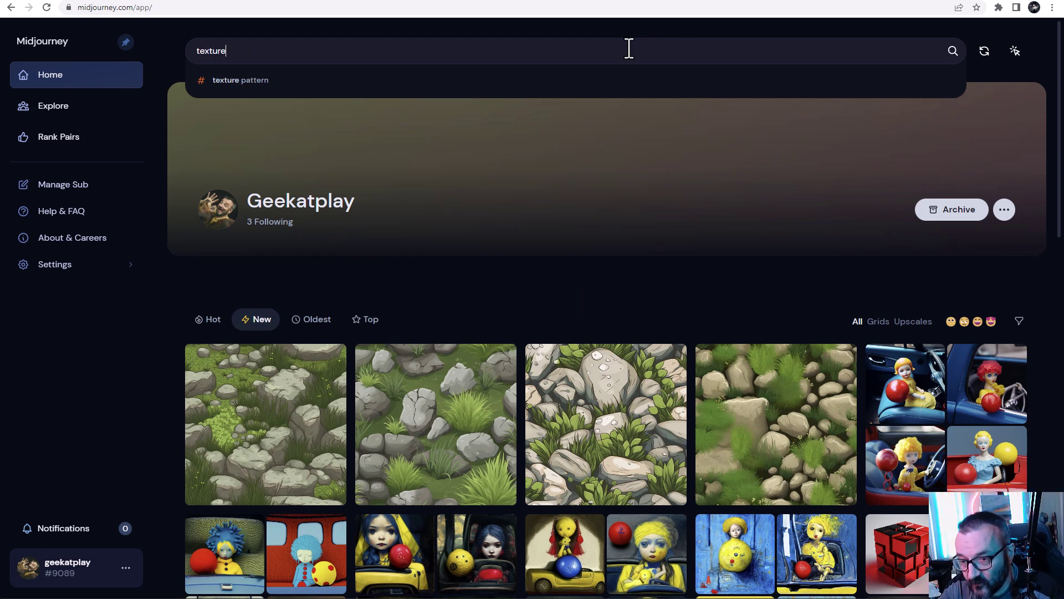
{"action": "key", "text": "Return"}
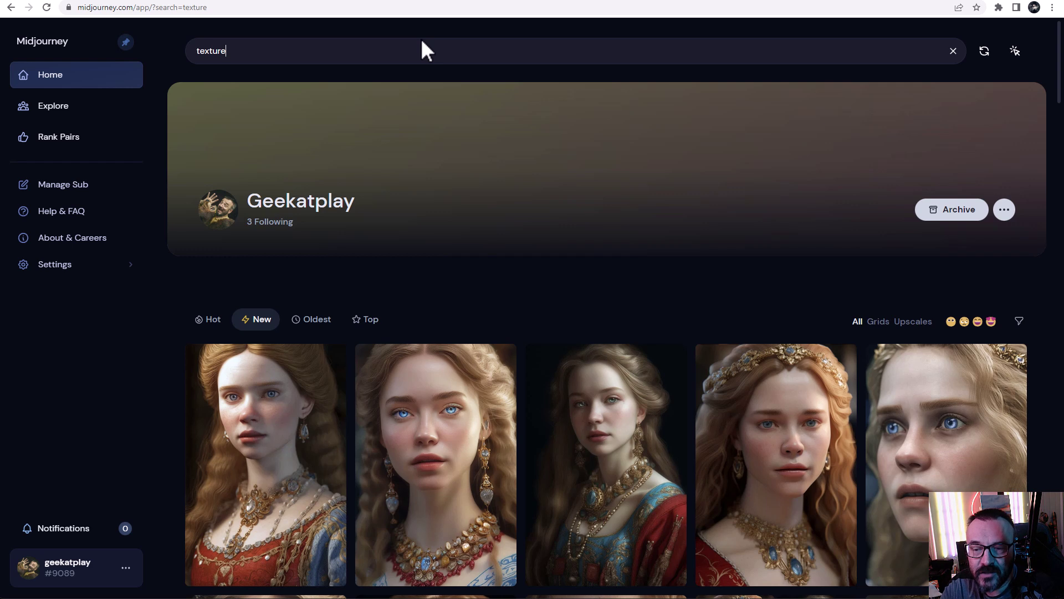
- Erase the typed search text and refresh the Home gallery
{"action": "key", "text": "BackSpace"}
{"action": "key", "text": "BackSpace"}
{"action": "key", "text": "BackSpace"}
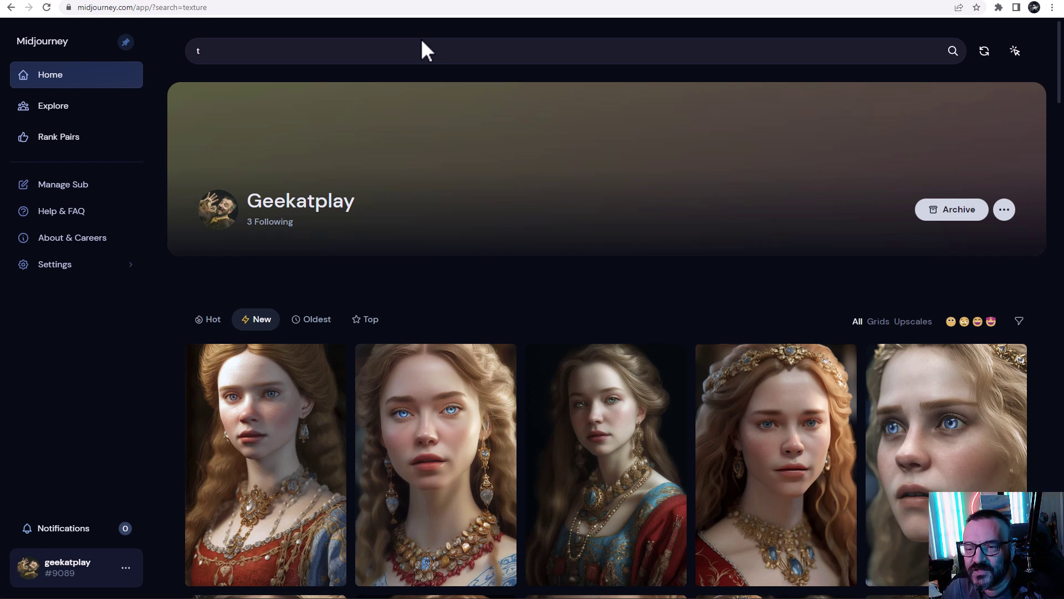
{"action": "key", "text": "BackSpace"}
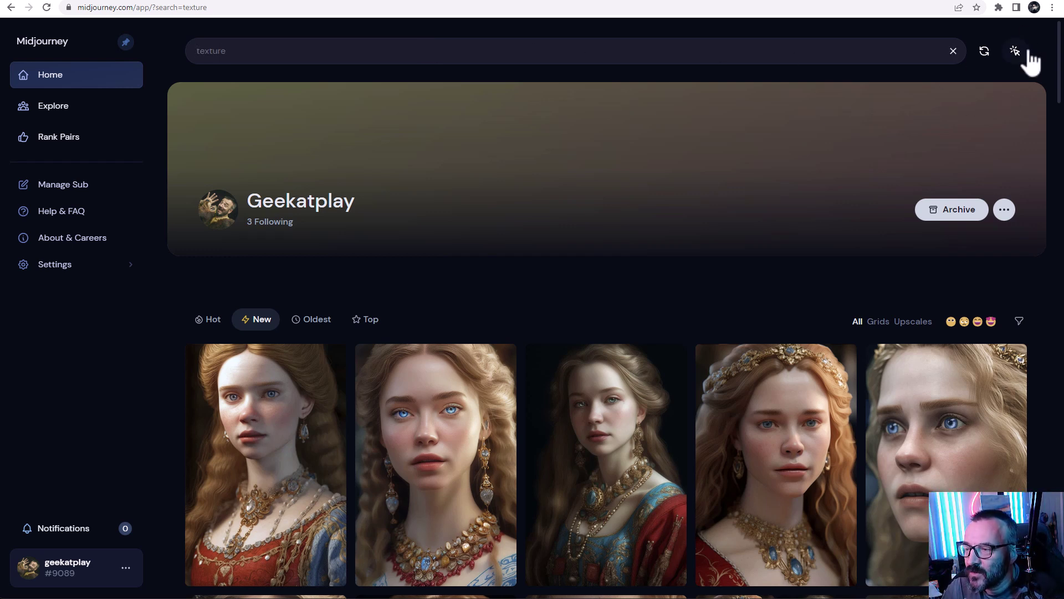
{"action": "left_click", "coordinate": [983, 52]}
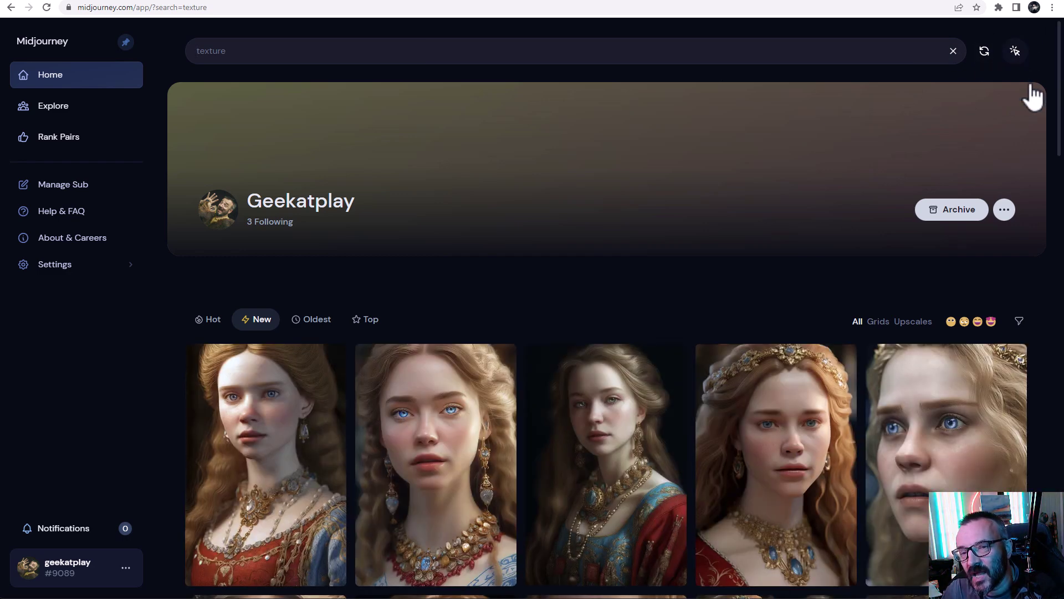
- Filter the texture search results to Grids, then switch the filter to Upscales
{"action": "scroll", "coordinate": [1039, 203], "scroll_direction": "down", "scroll_amount": 2}
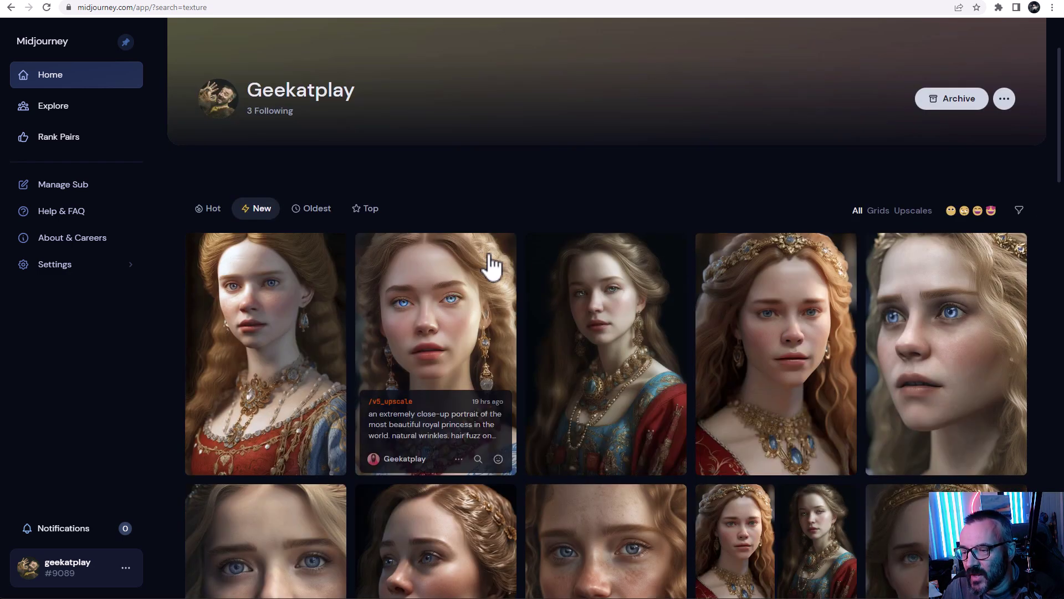
{"action": "left_click", "coordinate": [879, 213]}
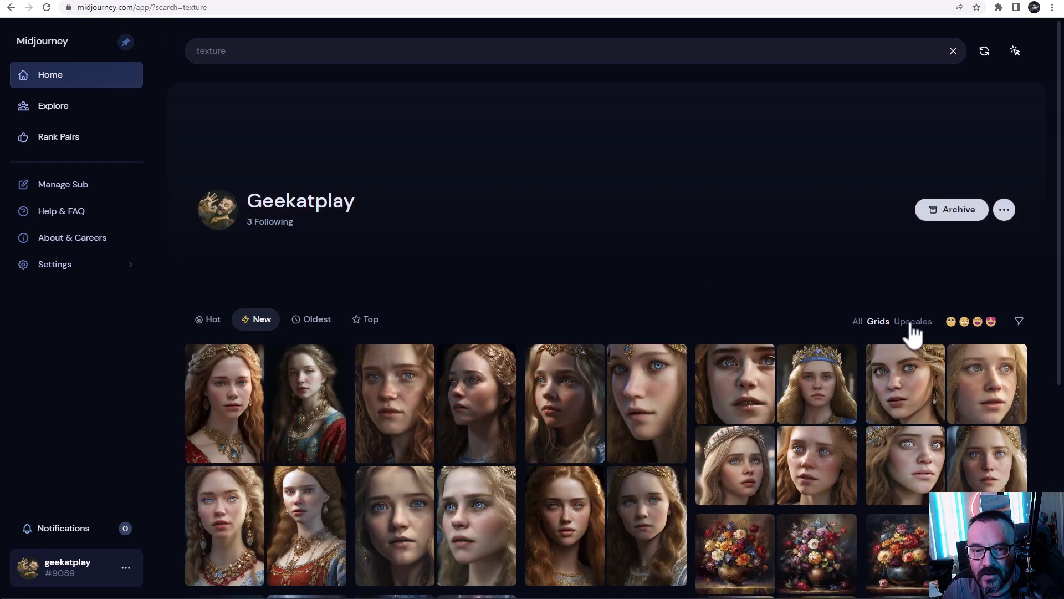
{"action": "left_click", "coordinate": [910, 326]}
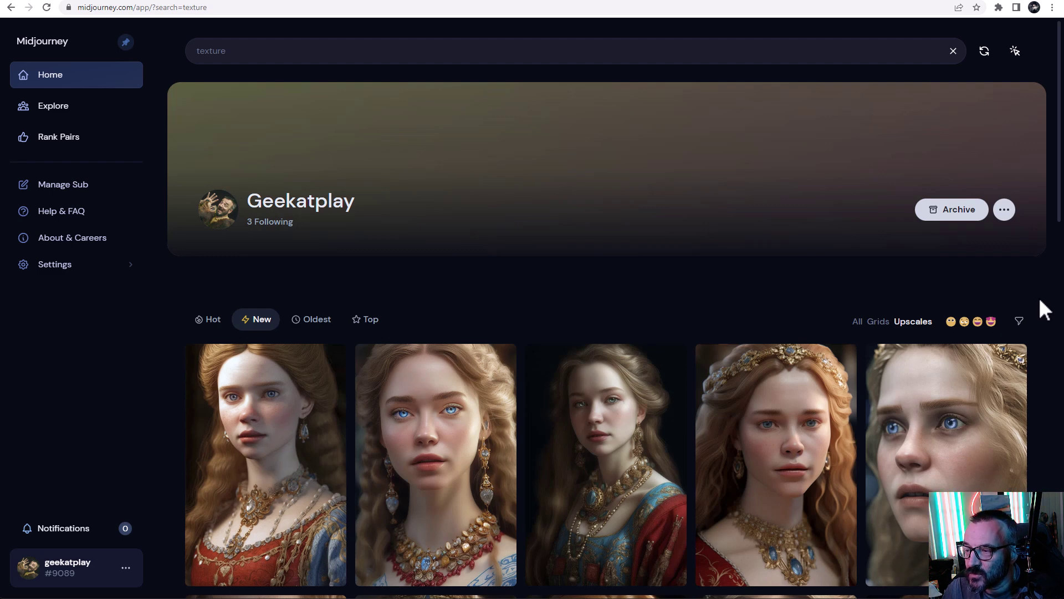
- Show the additional options for the dark-background princess portrait and close them, then return to the gallery's start
{"action": "scroll", "coordinate": [1039, 302], "scroll_direction": "down", "scroll_amount": 2}
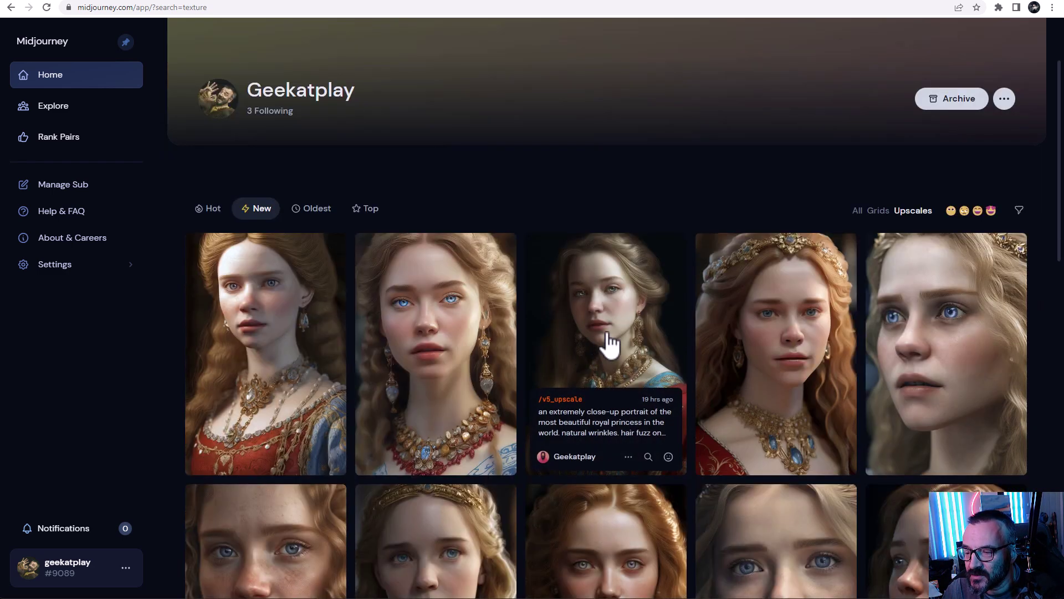
{"action": "left_click", "coordinate": [628, 456]}
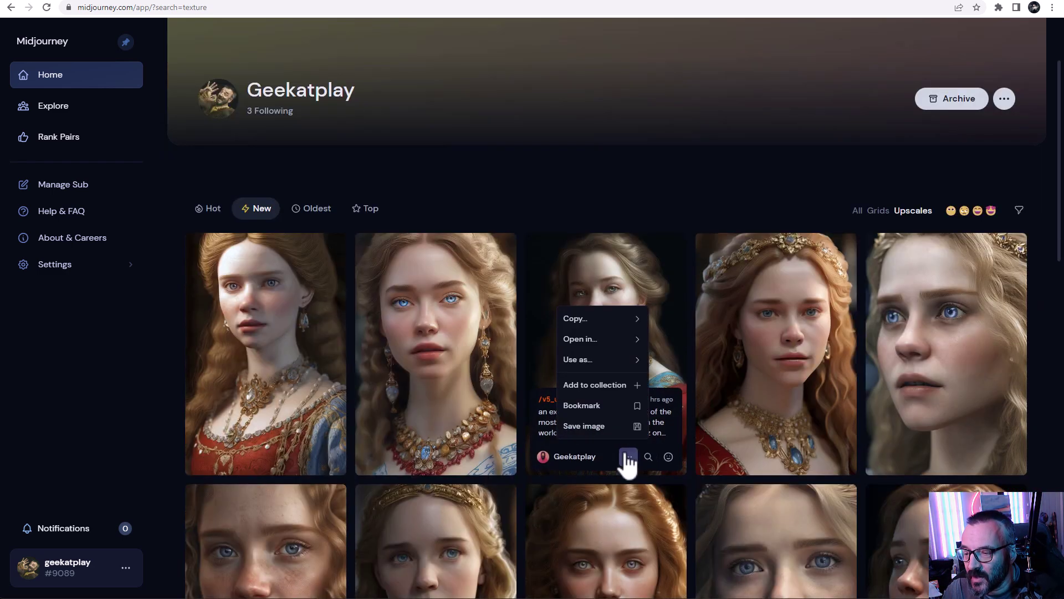
{"action": "left_click", "coordinate": [1046, 204]}
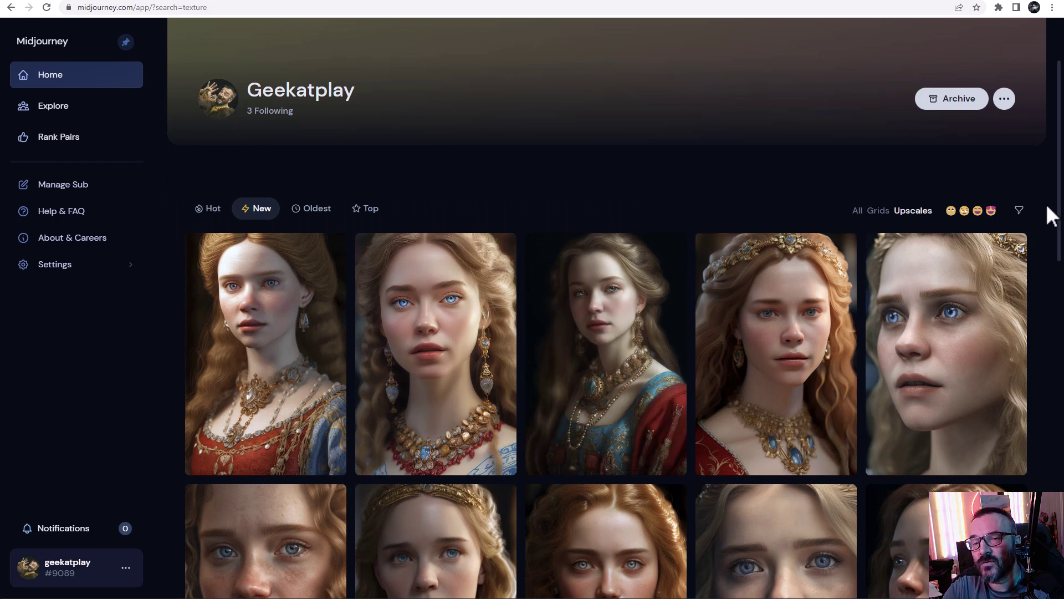
{"action": "scroll", "coordinate": [1036, 181], "scroll_direction": "up", "scroll_amount": 2}
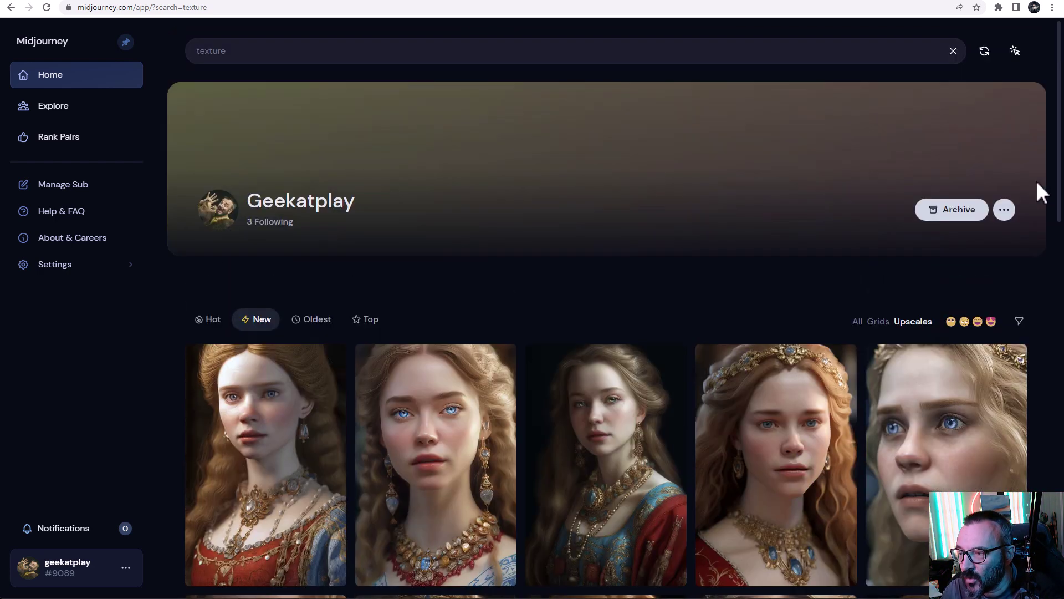
- Turn on bulk selection and select all five princess portraits in the gallery's first row
{"action": "left_click", "coordinate": [1016, 51]}
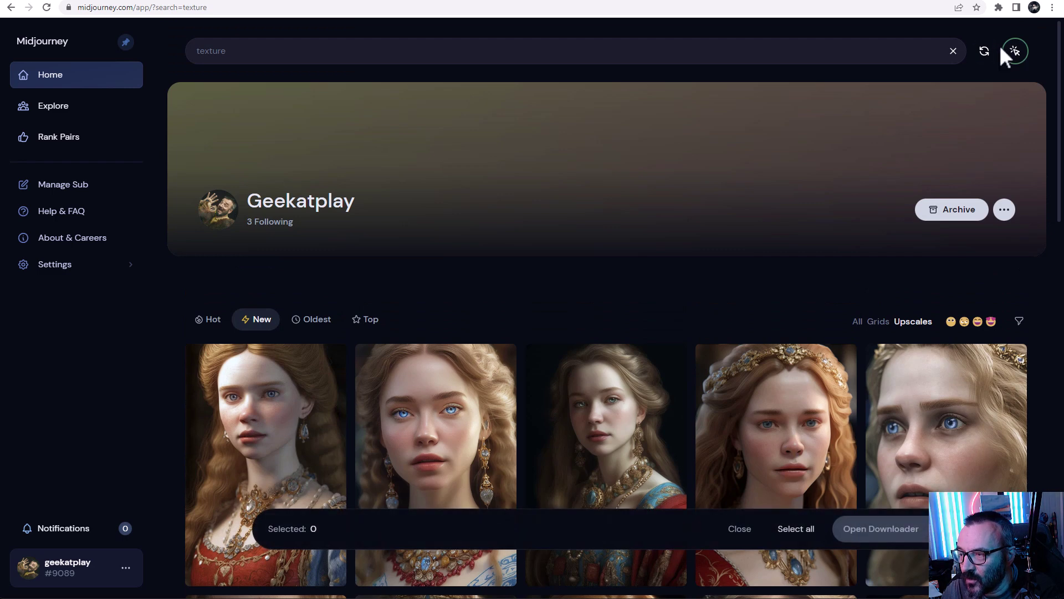
{"action": "scroll", "coordinate": [384, 397], "scroll_direction": "down", "scroll_amount": 2}
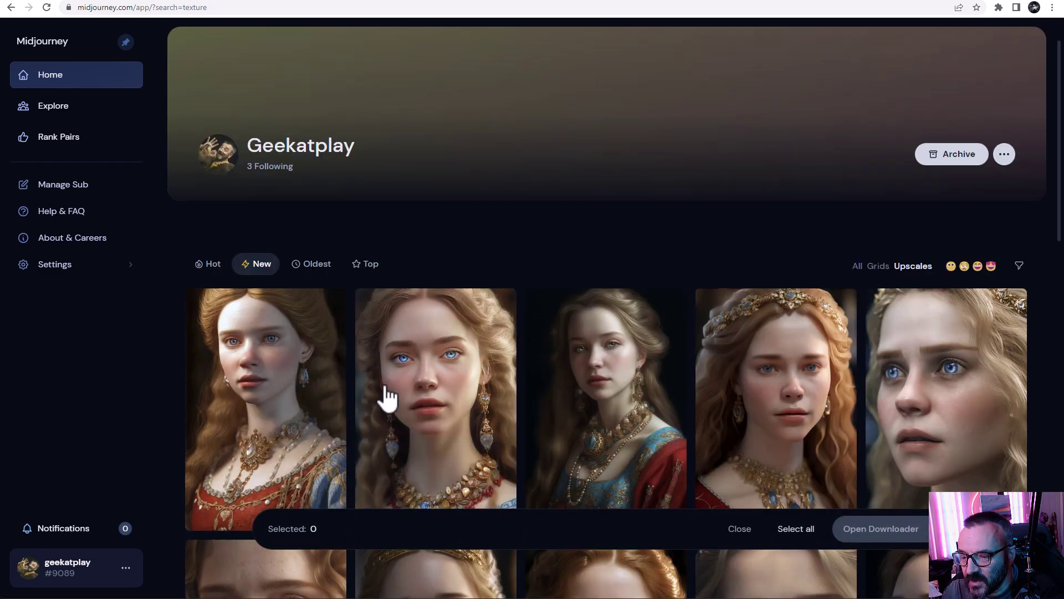
{"action": "left_click", "coordinate": [274, 285]}
{"action": "left_click", "coordinate": [415, 278]}
{"action": "left_click", "coordinate": [576, 285]}
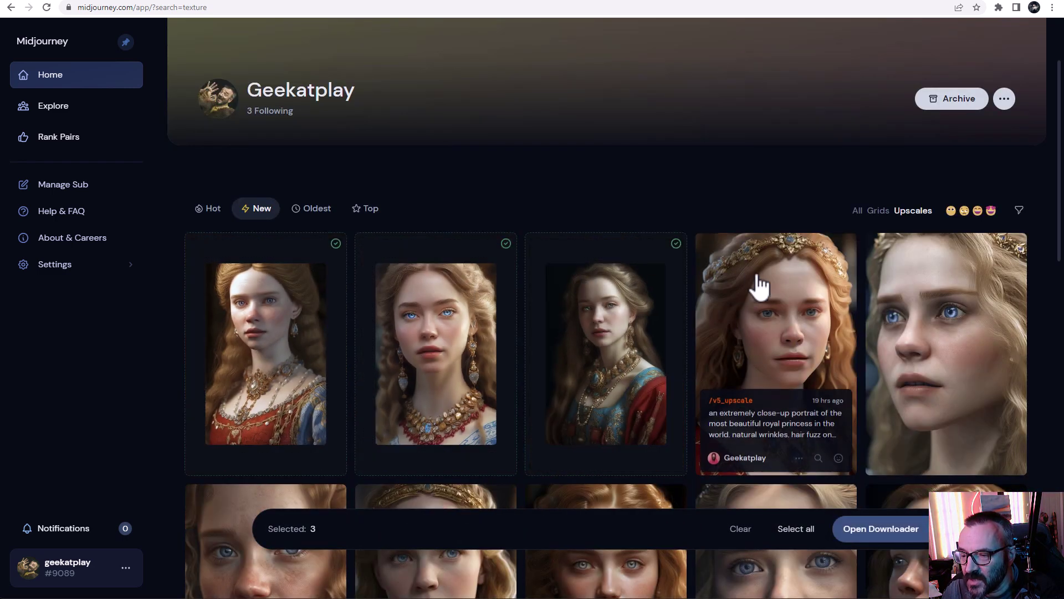
{"action": "left_click", "coordinate": [756, 285]}
{"action": "left_click", "coordinate": [943, 277]}
- Add the five close-up portraits in the gallery's second row to the selection
{"action": "scroll", "coordinate": [998, 282], "scroll_direction": "down", "scroll_amount": 3}
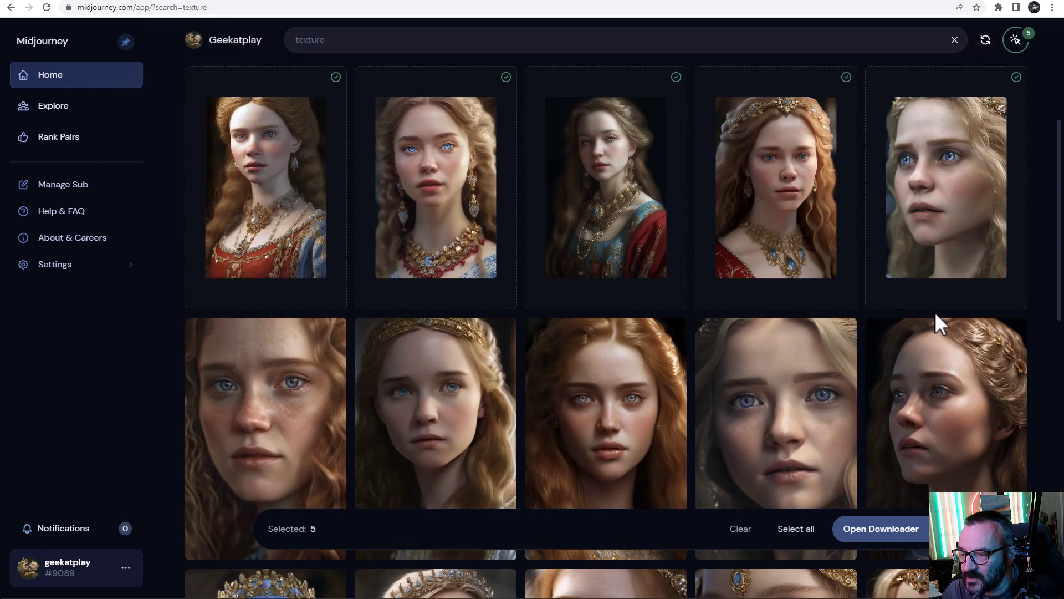
{"action": "left_click", "coordinate": [931, 332]}
{"action": "left_click", "coordinate": [782, 372]}
{"action": "left_click", "coordinate": [605, 372]}
{"action": "left_click", "coordinate": [478, 366]}
{"action": "left_click", "coordinate": [306, 363]}
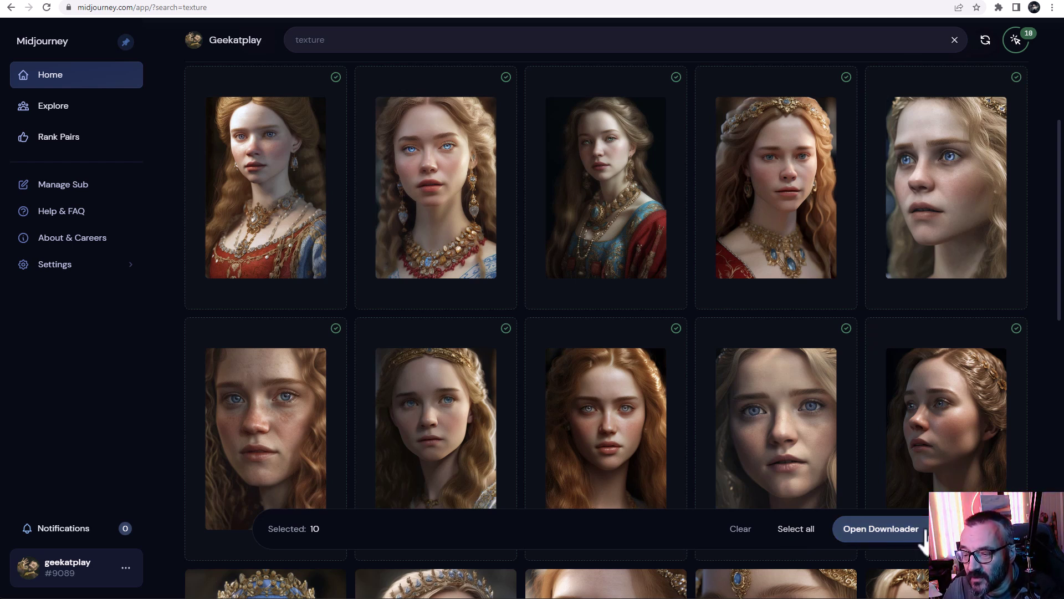
- Show the bulk actions available for the selected portraits, then clear the selection and leave selection mode
{"action": "left_click", "coordinate": [862, 529]}
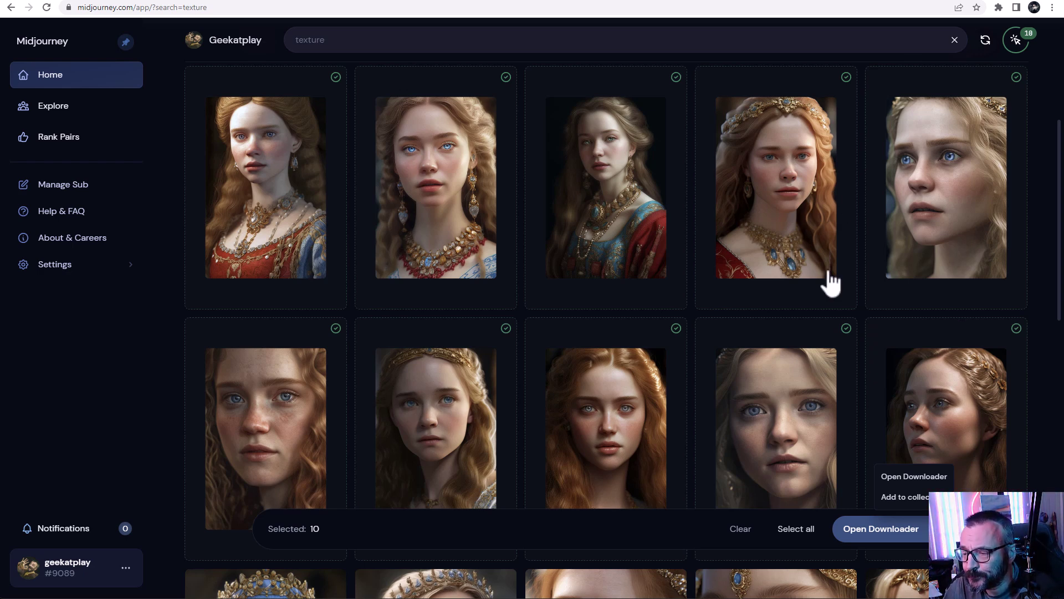
{"action": "left_click", "coordinate": [740, 529]}
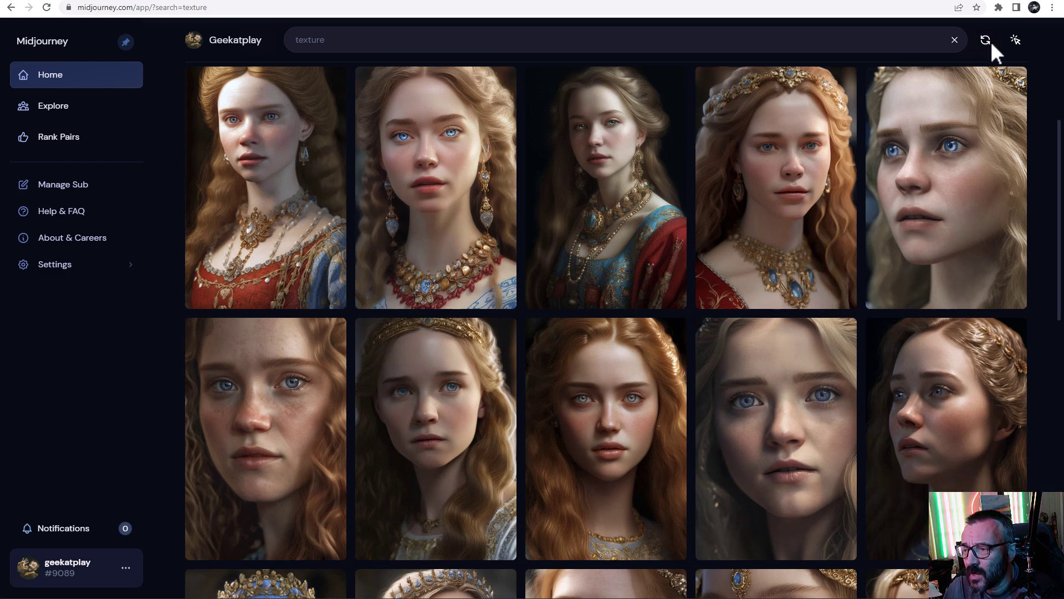
{"action": "mouse_move", "coordinate": [1023, 119]}
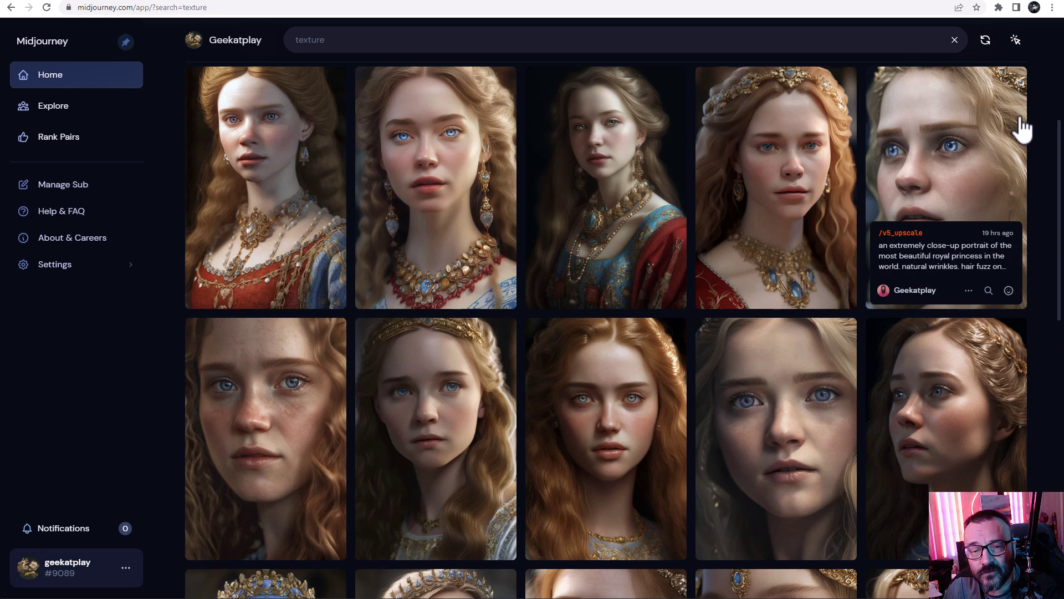
{"action": "scroll", "coordinate": [1041, 234], "scroll_direction": "down", "scroll_amount": 1}
{"action": "scroll", "coordinate": [1040, 234], "scroll_direction": "down", "scroll_amount": 2}
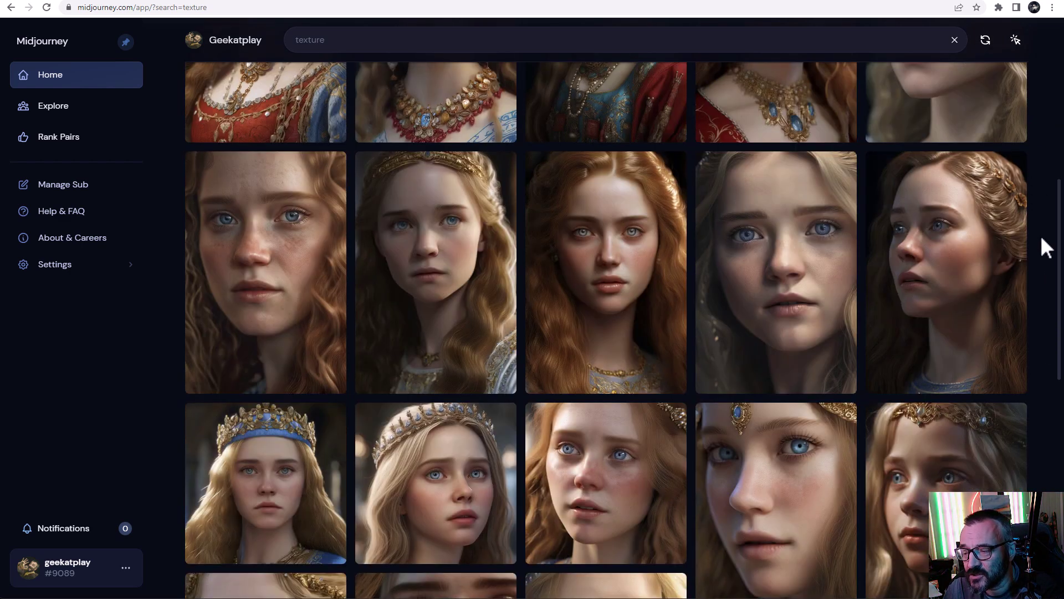
- Open the Midjourney image archive, jump to June 2022 on its timeline and browse the images from 29 June 2022
{"action": "left_click", "coordinate": [89, 75]}
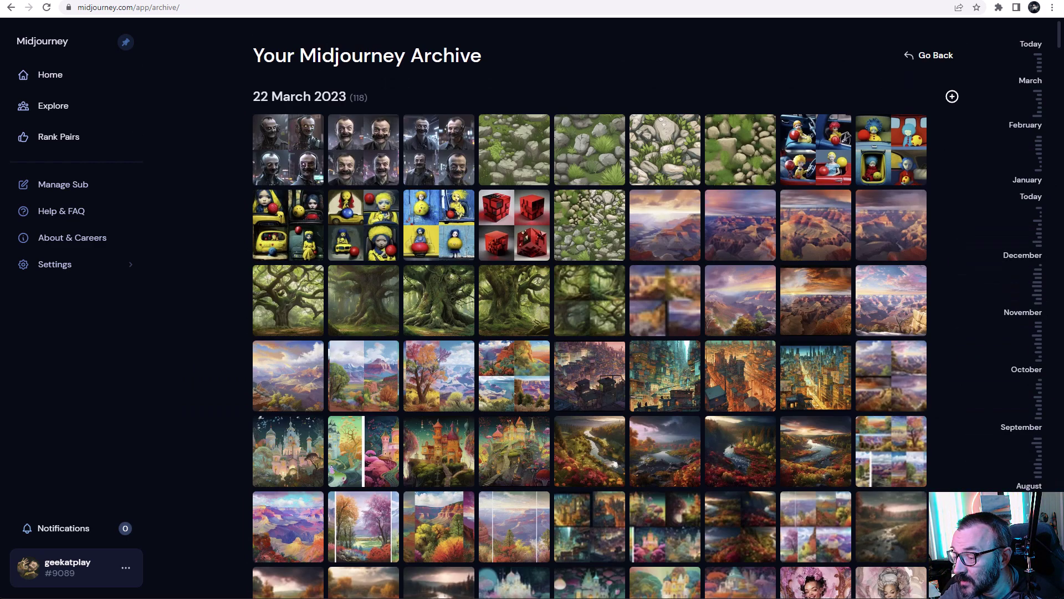
{"action": "left_click", "coordinate": [1038, 532]}
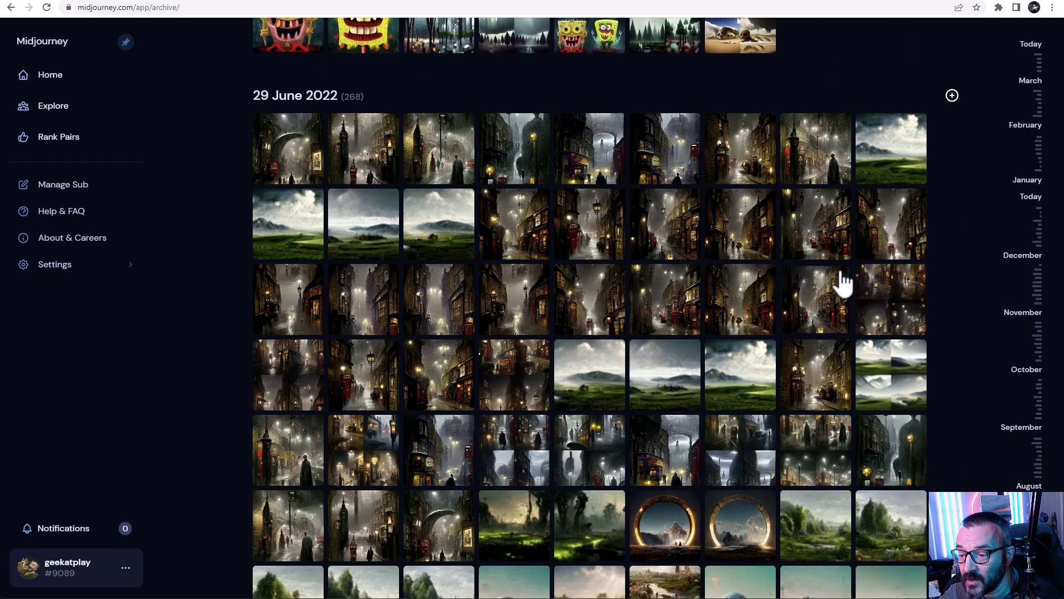
{"action": "scroll", "coordinate": [840, 280], "scroll_direction": "down", "scroll_amount": 6}
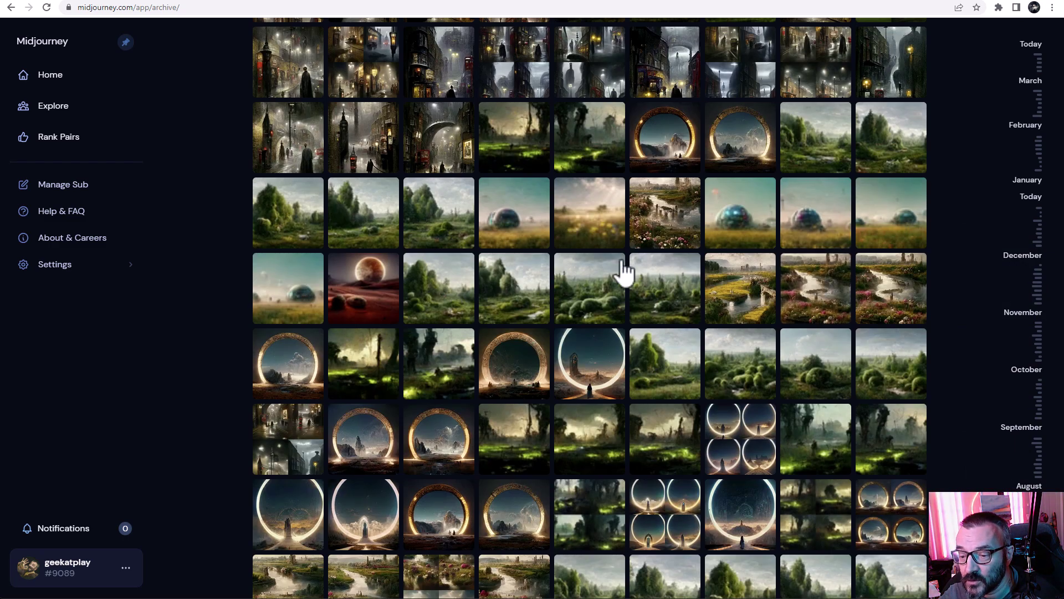
{"action": "scroll", "coordinate": [654, 290], "scroll_direction": "up", "scroll_amount": 12}
{"action": "scroll", "coordinate": [654, 290], "scroll_direction": "down", "scroll_amount": 7}
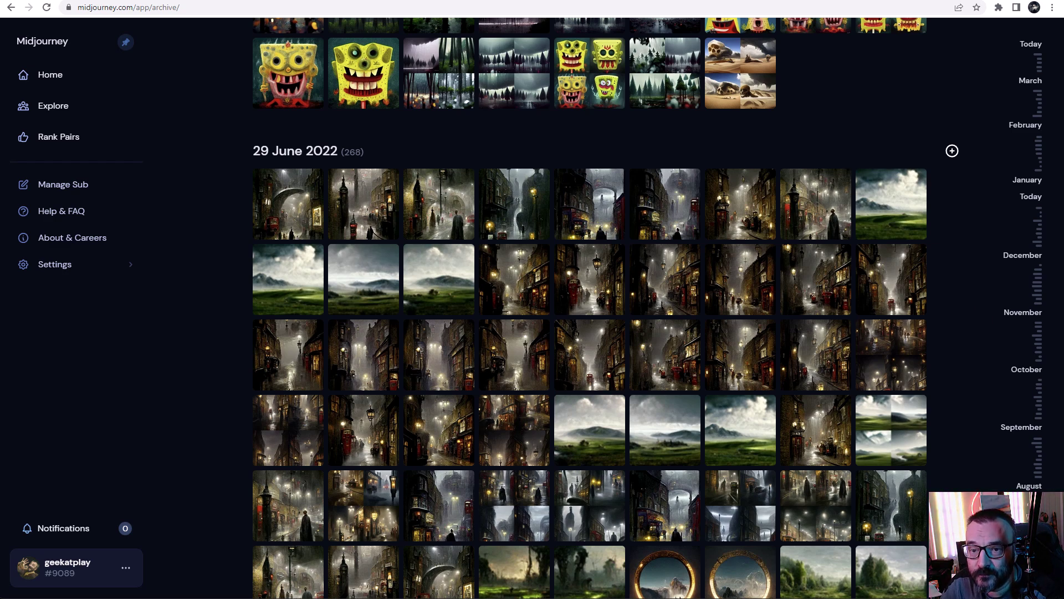
- Switch to the Midjourney Bot chat in Discord and review the earlier cyberpunk robot, ground cover and panoramic vista generations
{"action": "key", "text": "alt+Left"}
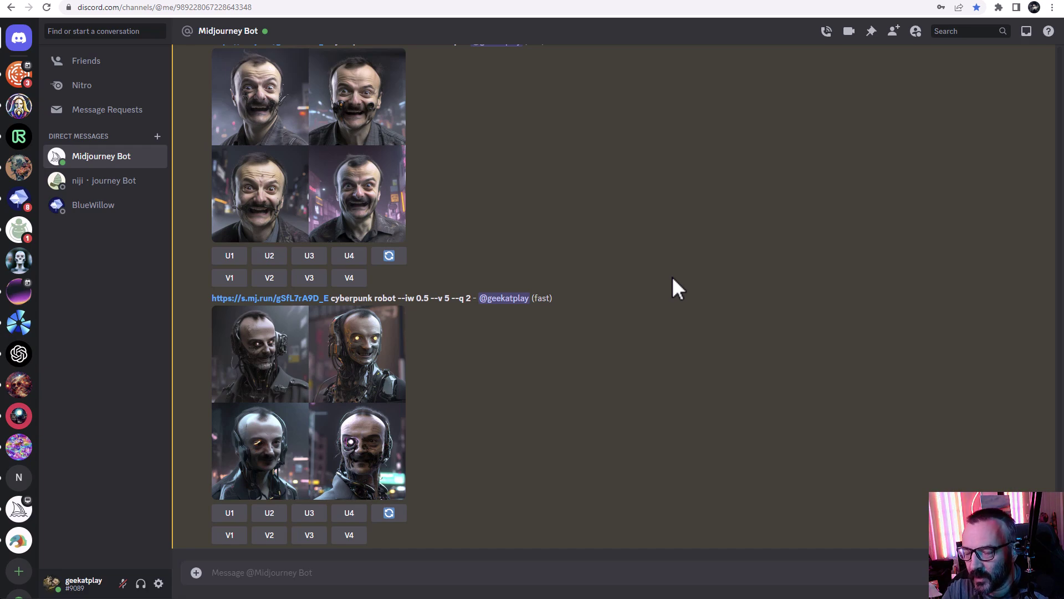
{"action": "scroll", "coordinate": [654, 184], "scroll_direction": "up", "scroll_amount": 15}
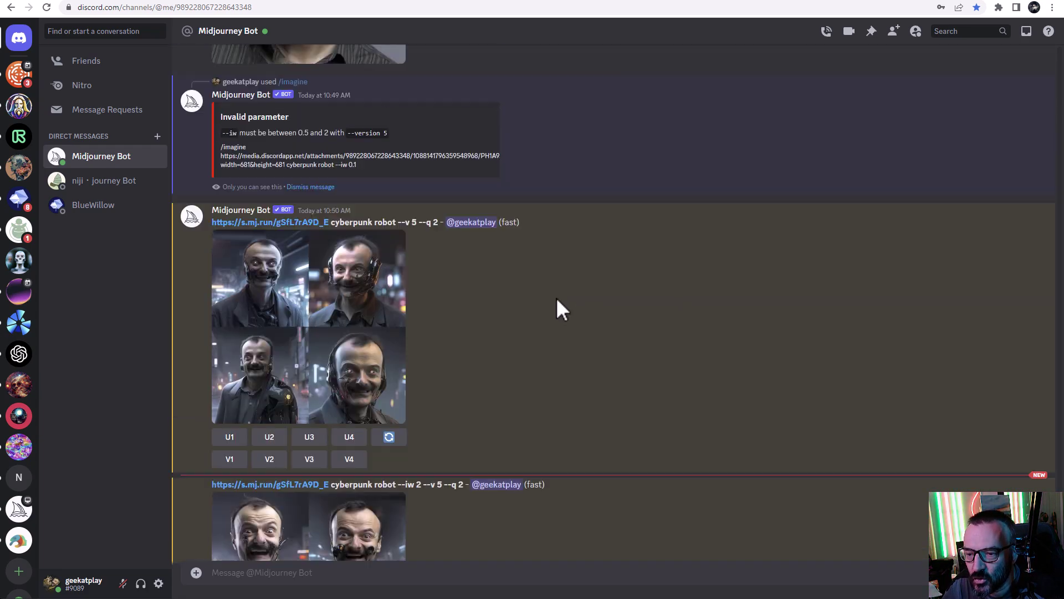
{"action": "scroll", "coordinate": [554, 303], "scroll_direction": "up", "scroll_amount": 10}
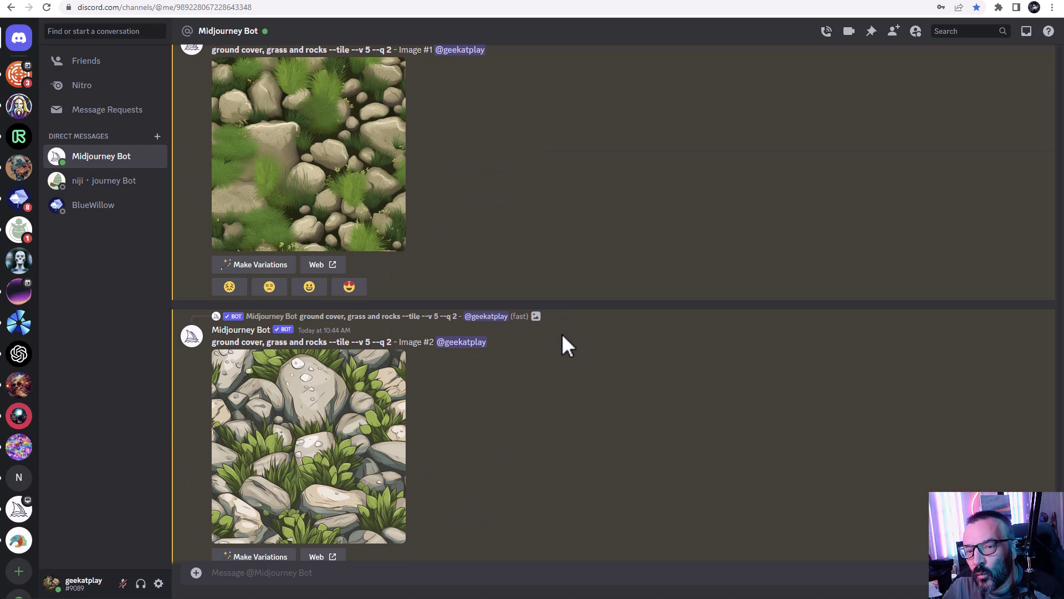
{"action": "scroll", "coordinate": [561, 334], "scroll_direction": "up", "scroll_amount": 4}
{"action": "scroll", "coordinate": [560, 335], "scroll_direction": "down", "scroll_amount": 3}
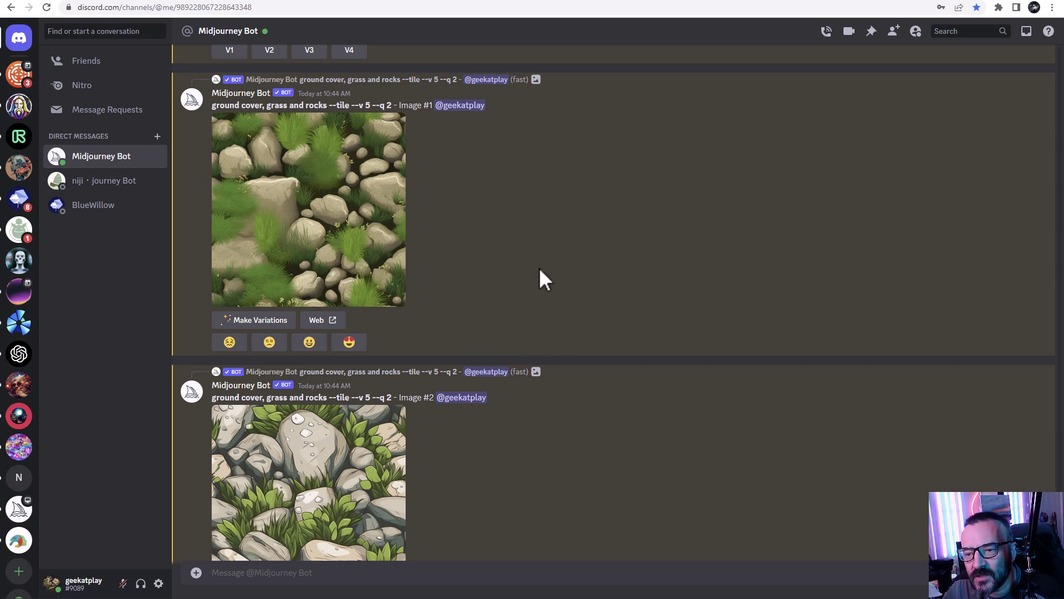
{"action": "scroll", "coordinate": [1045, 392], "scroll_direction": "up", "scroll_amount": 20}
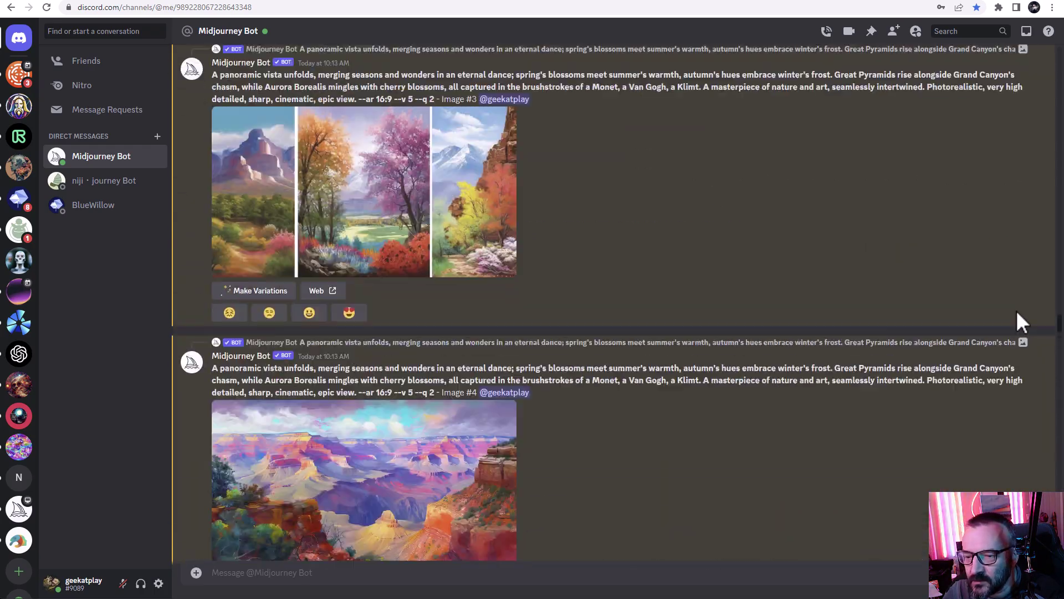
- Return to the Midjourney website's Home gallery, view the blonde, blue-eyed princess portrait enlarged, and close it
{"action": "scroll", "coordinate": [993, 164], "scroll_direction": "up", "scroll_amount": 15}
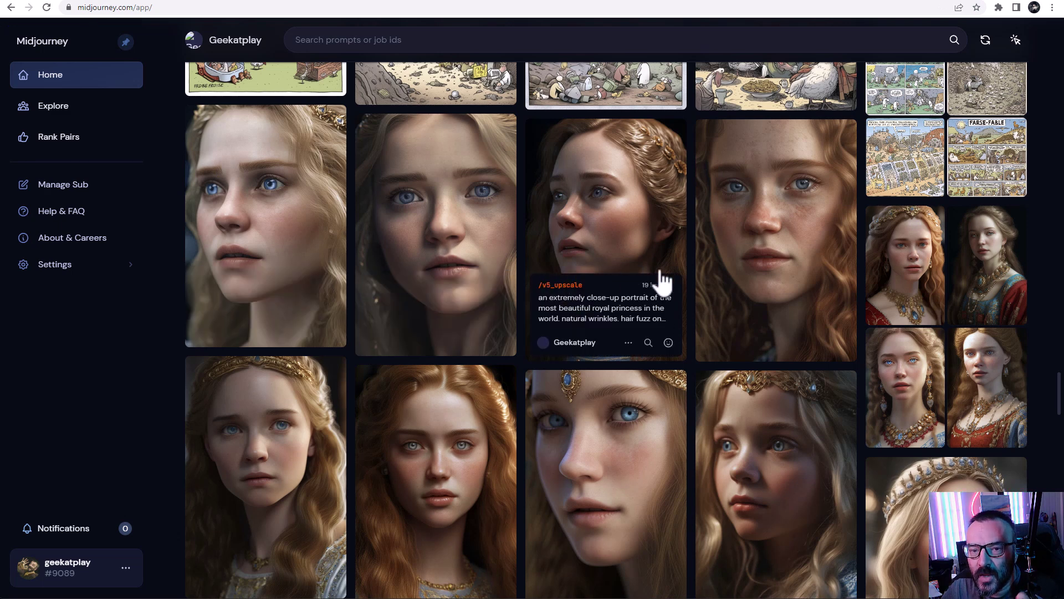
{"action": "left_click", "coordinate": [286, 230]}
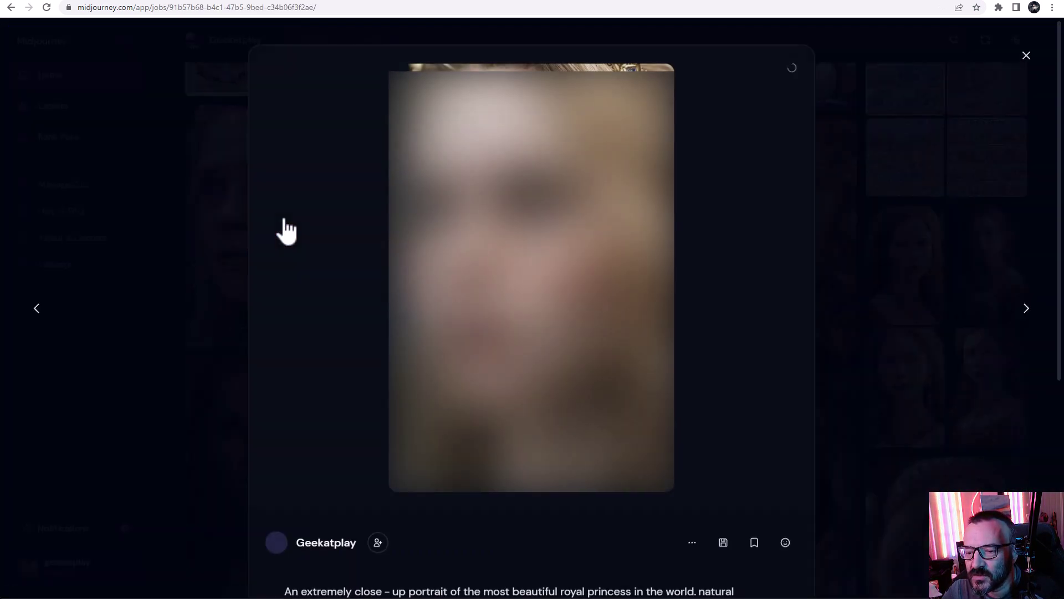
{"action": "left_click", "coordinate": [557, 270]}
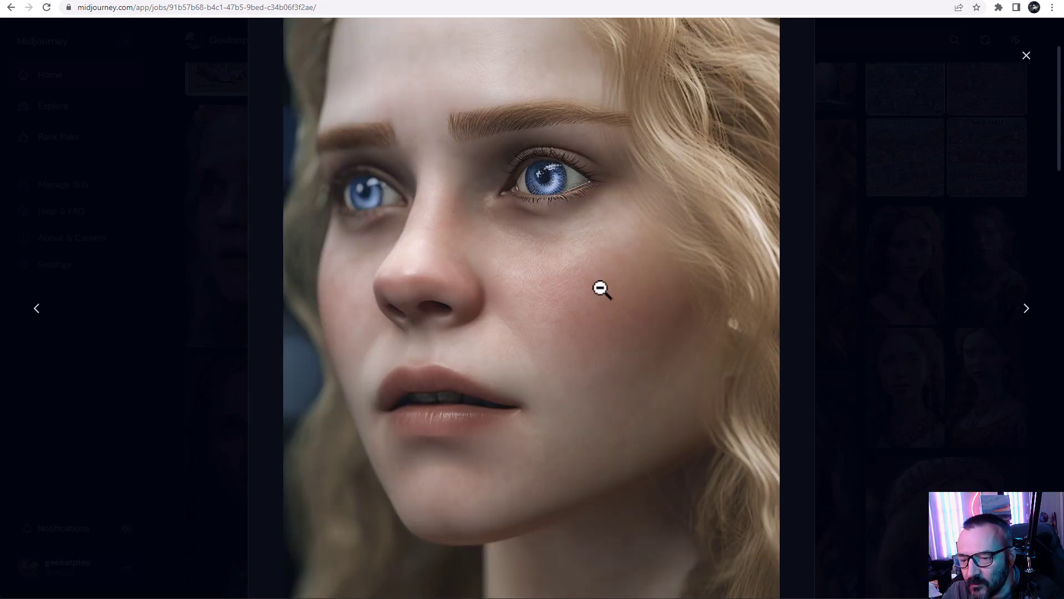
{"action": "left_click", "coordinate": [853, 284]}
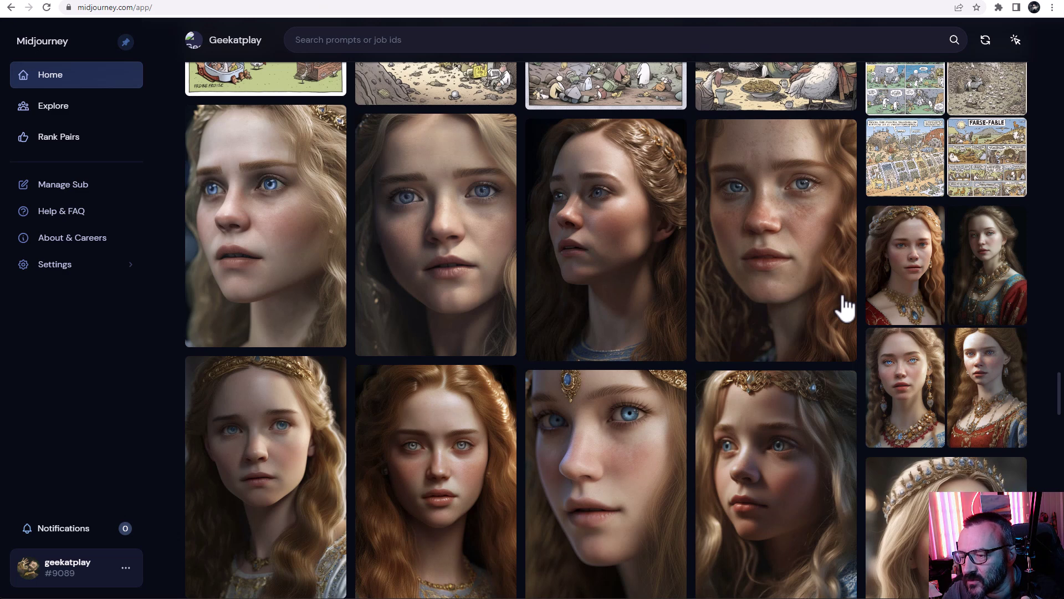
- View the freckled, curly-haired princess portrait enlarged to examine its skin detail, then close it
{"action": "left_click", "coordinate": [813, 272]}
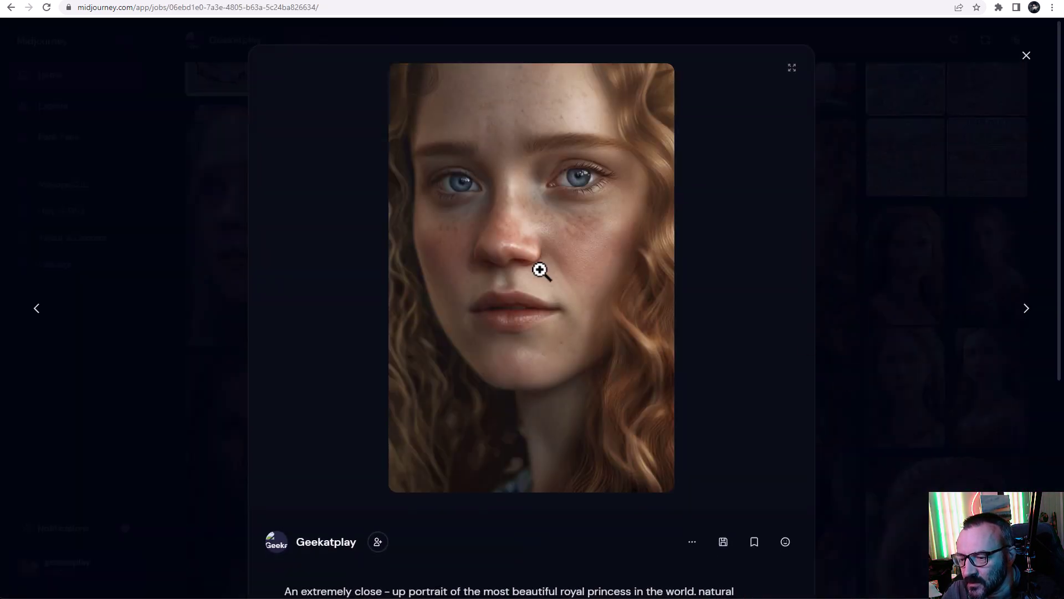
{"action": "left_click", "coordinate": [539, 268]}
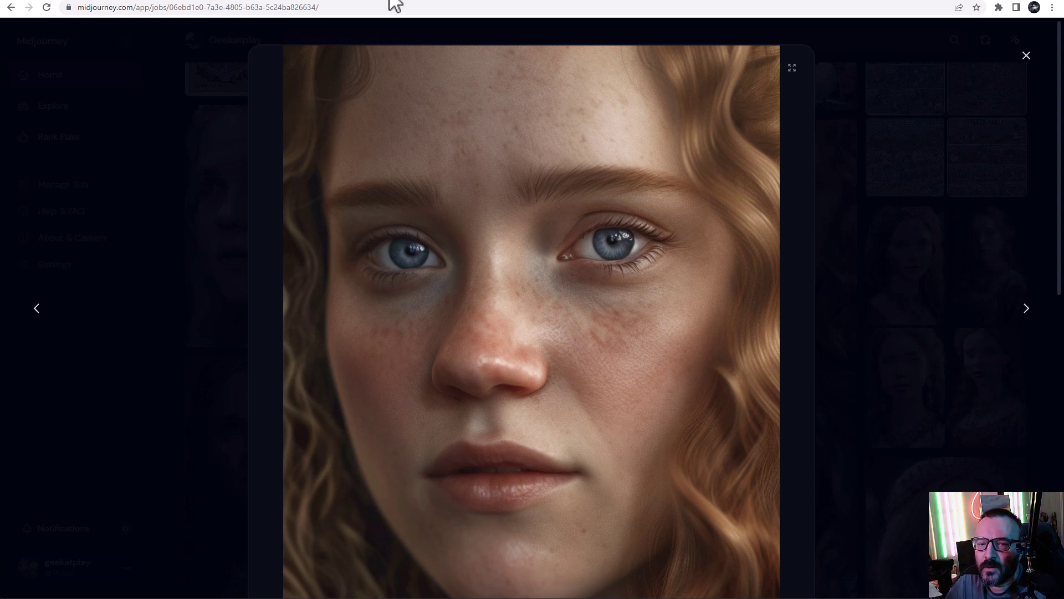
{"action": "left_click", "coordinate": [635, 251]}
{"action": "left_click", "coordinate": [848, 218]}
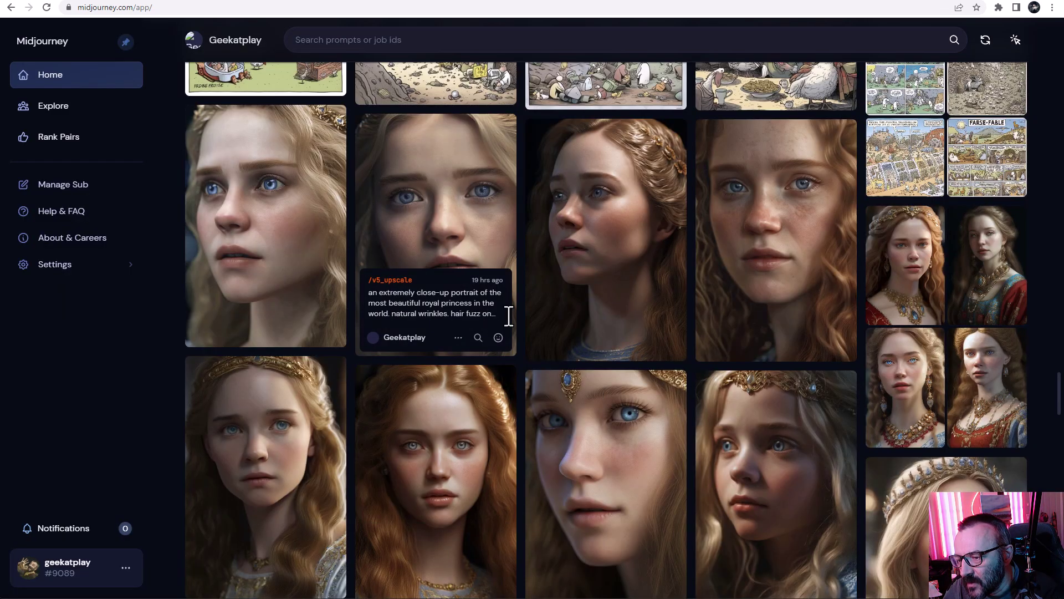
{"action": "scroll", "coordinate": [508, 316], "scroll_direction": "down", "scroll_amount": 2}
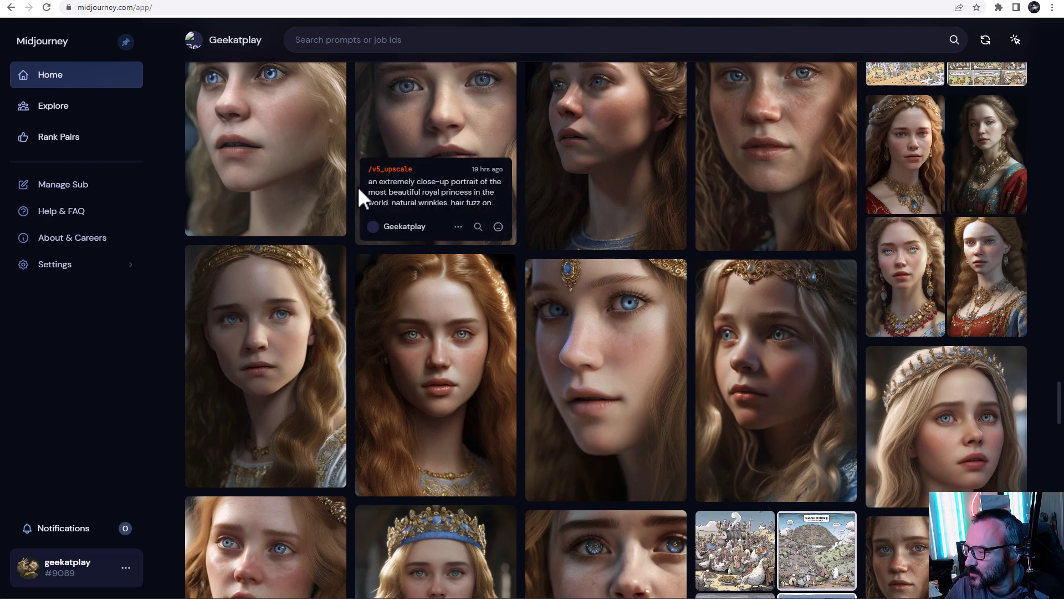
{"action": "scroll", "coordinate": [506, 277], "scroll_direction": "up", "scroll_amount": 3}
{"action": "scroll", "coordinate": [507, 286], "scroll_direction": "down", "scroll_amount": 2}
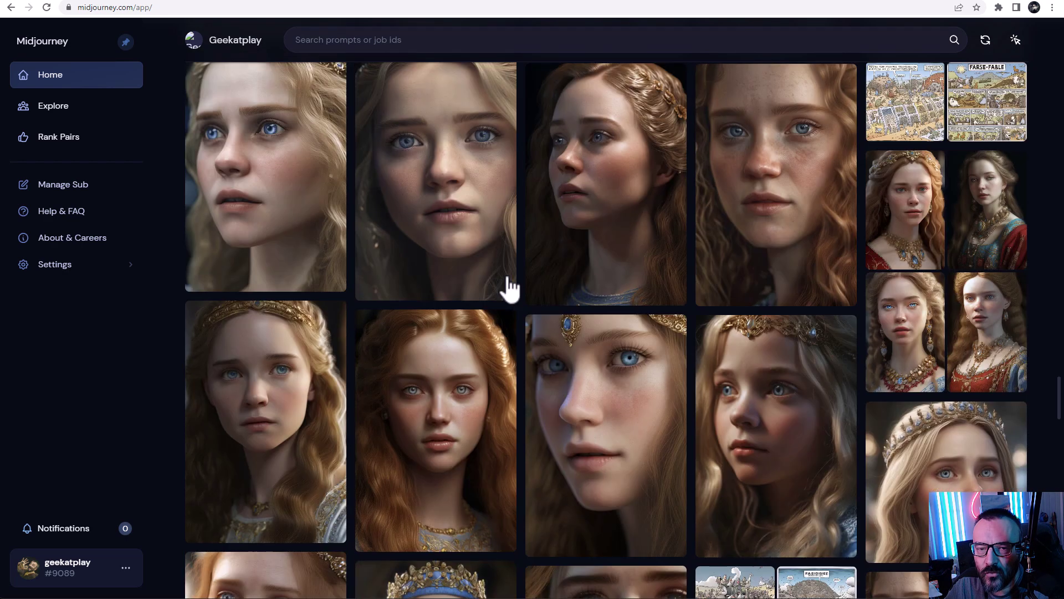